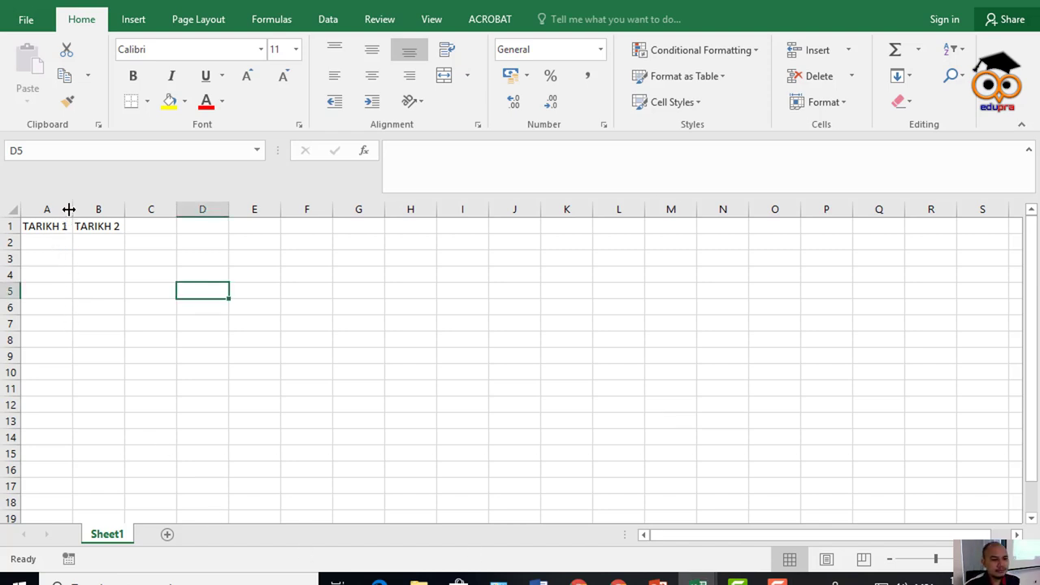
Widen columns A and B so the TARIKH 1 and TARIKH 2 headers fit.
drag(69, 210, 220, 210)
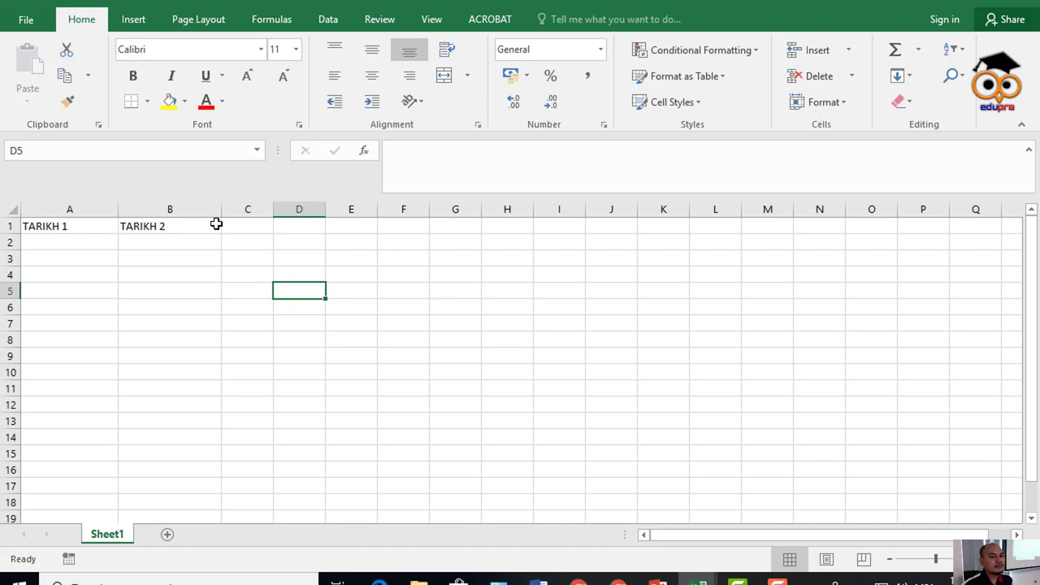
Change the A1 header from TARIKH 1 to TARIKH MULA.
click(80, 230)
click(568, 168)
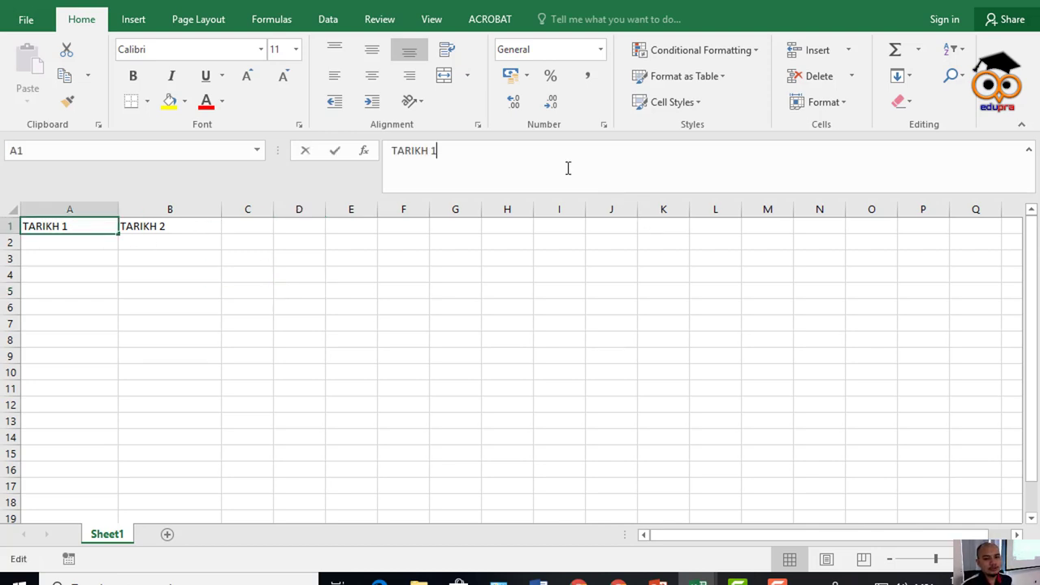
key(BackSpace)
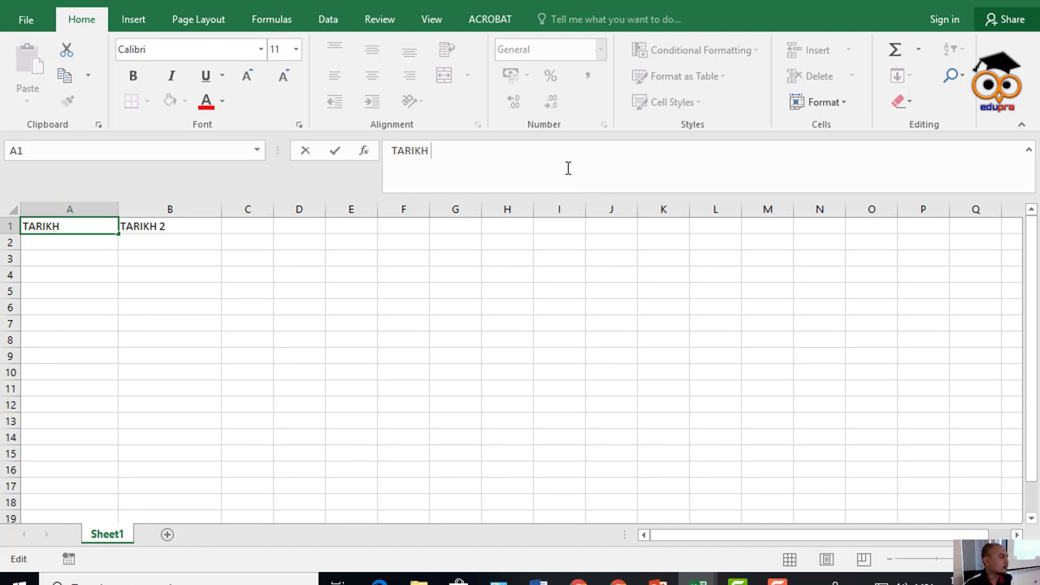
text(AK)
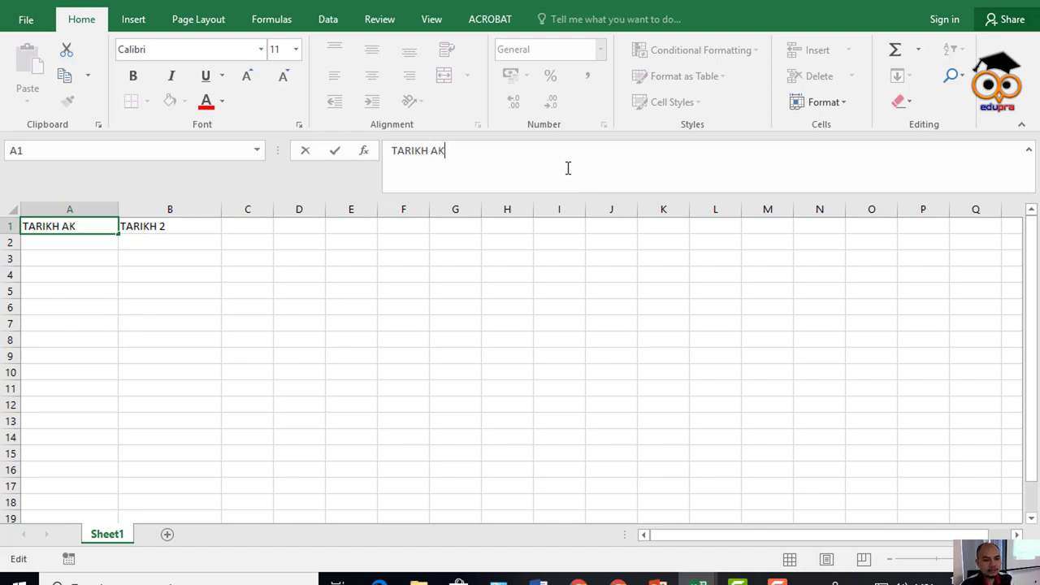
key(BackSpace)
key(BackSpace)
text(M)
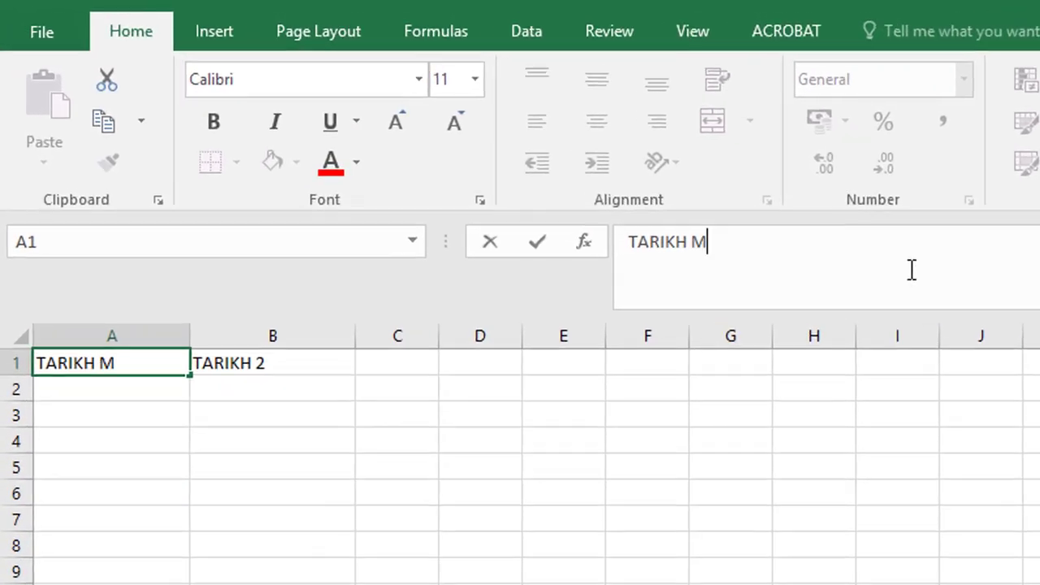
text(ULA)
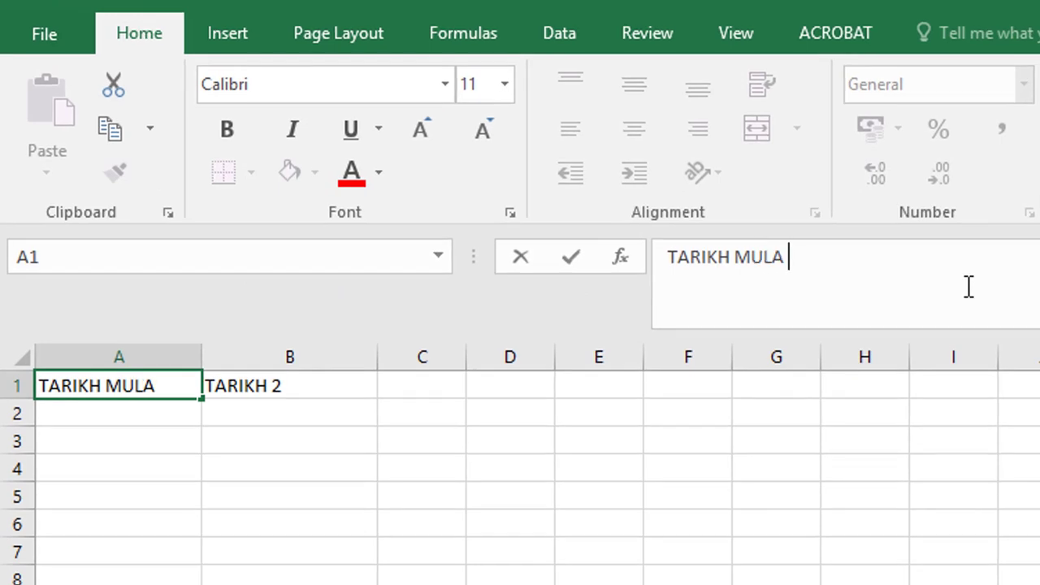
Start retyping the B1 header, replacing the 2 with AKHIR.
click(294, 393)
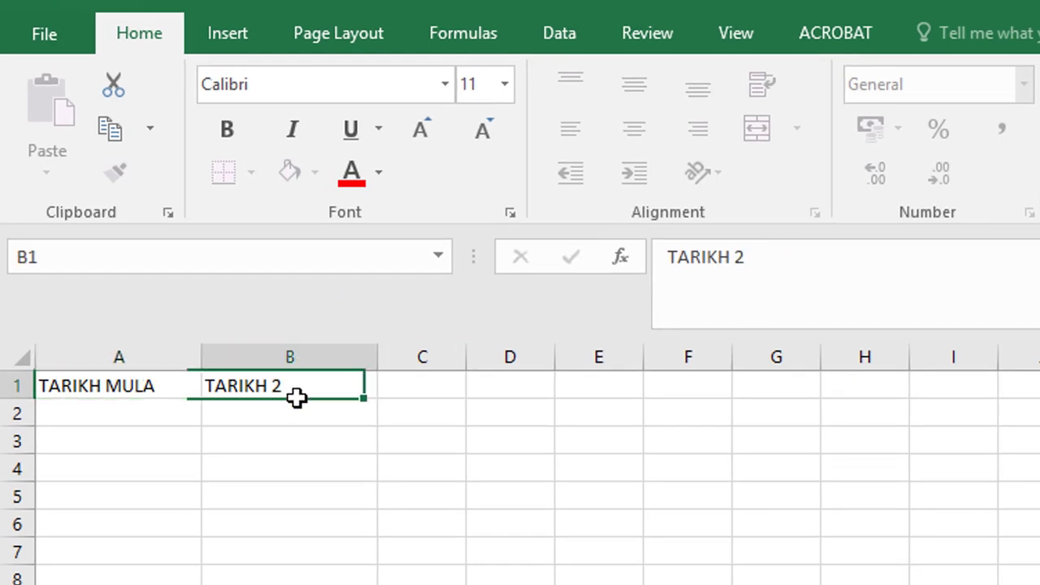
click(899, 270)
key(BackSpace)
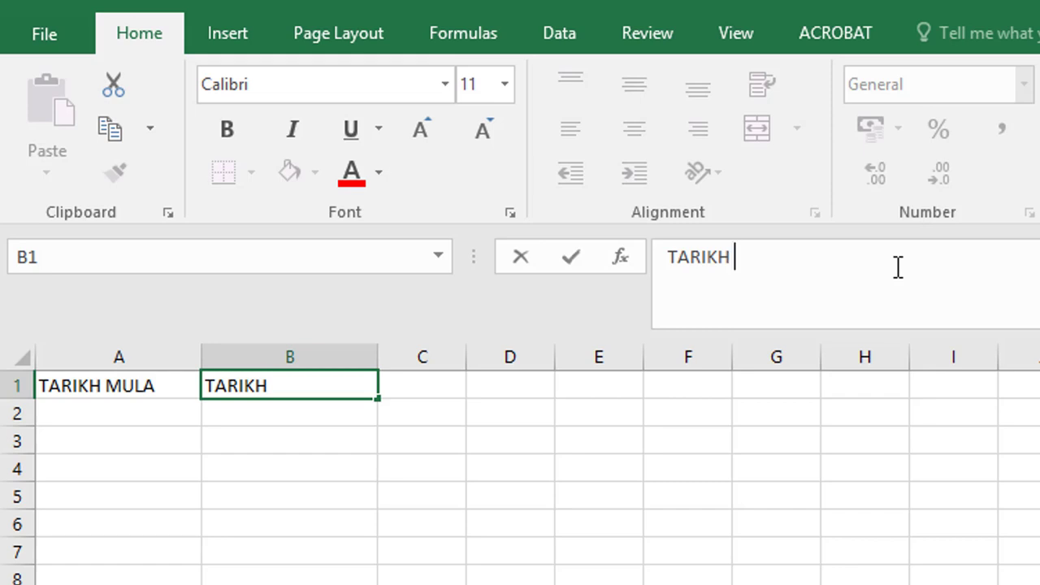
text(AKHI)
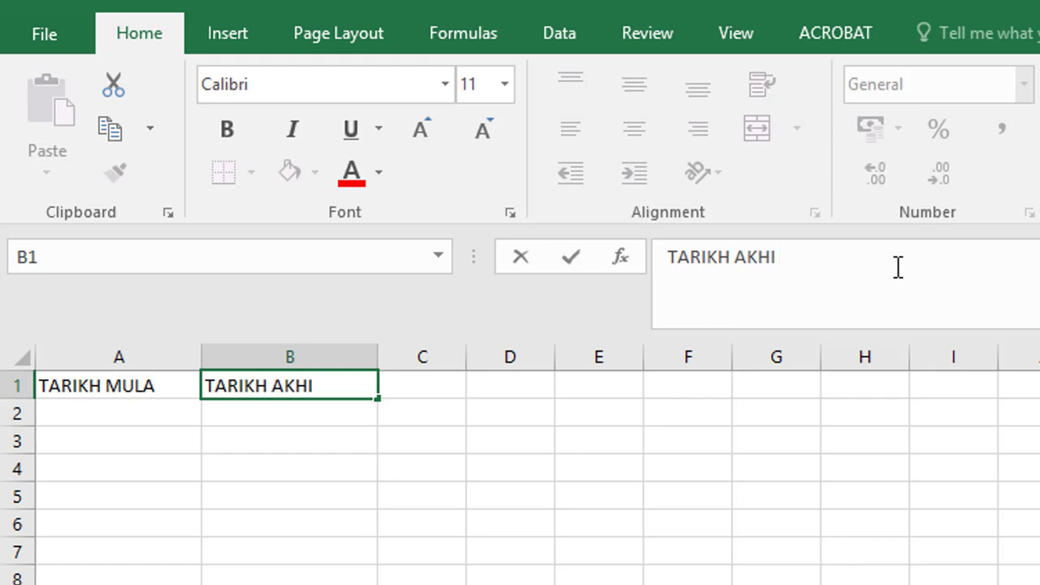
text(R)
Commit the TARIKH AKHIR header and insert a new column at B.
click(129, 416)
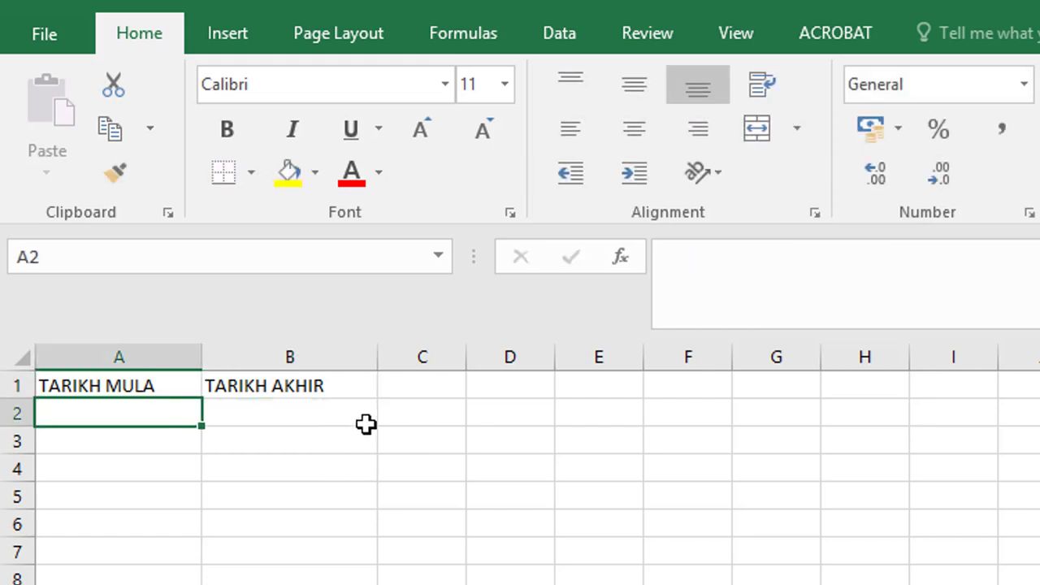
click(276, 410)
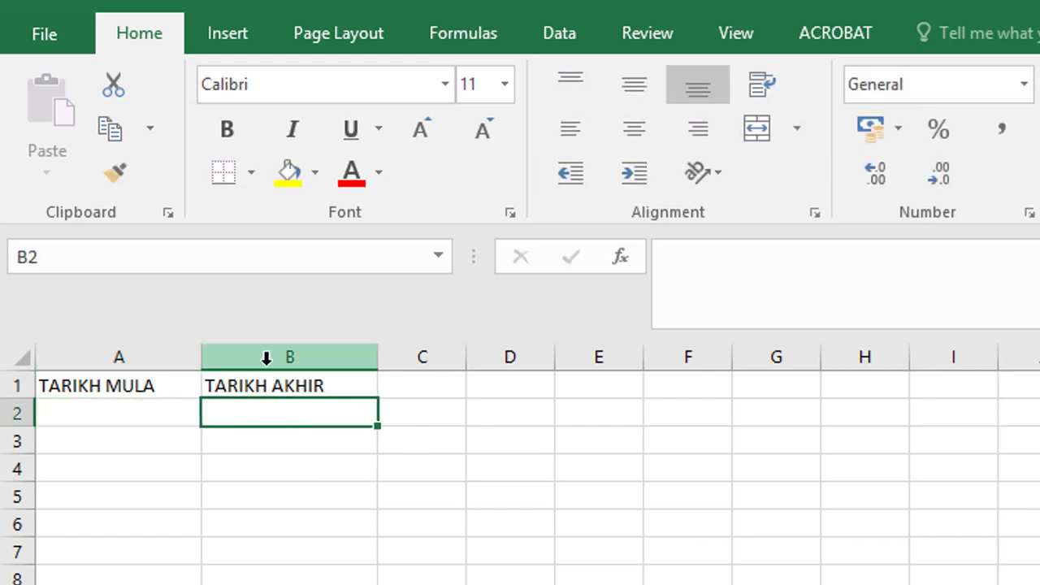
mouse_move(262, 361)
mouse_down()
mouse_move(366, 365)
mouse_move(278, 374)
mouse_move(390, 378)
mouse_up()
Head the new column B with TARIKH SEMASA and autofit its width.
click(267, 389)
click(863, 316)
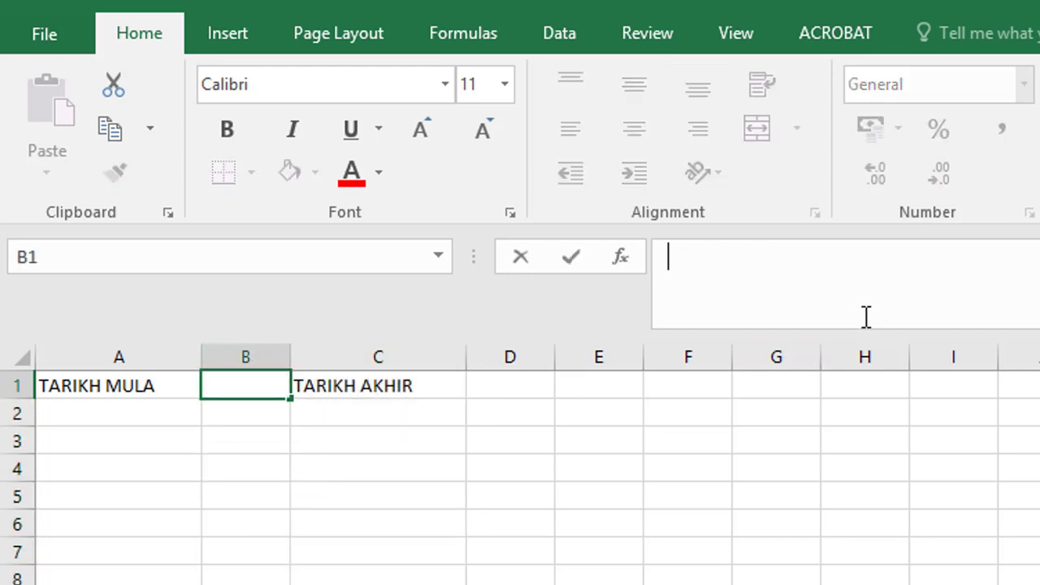
text(TA)
text(RIKH SEMA)
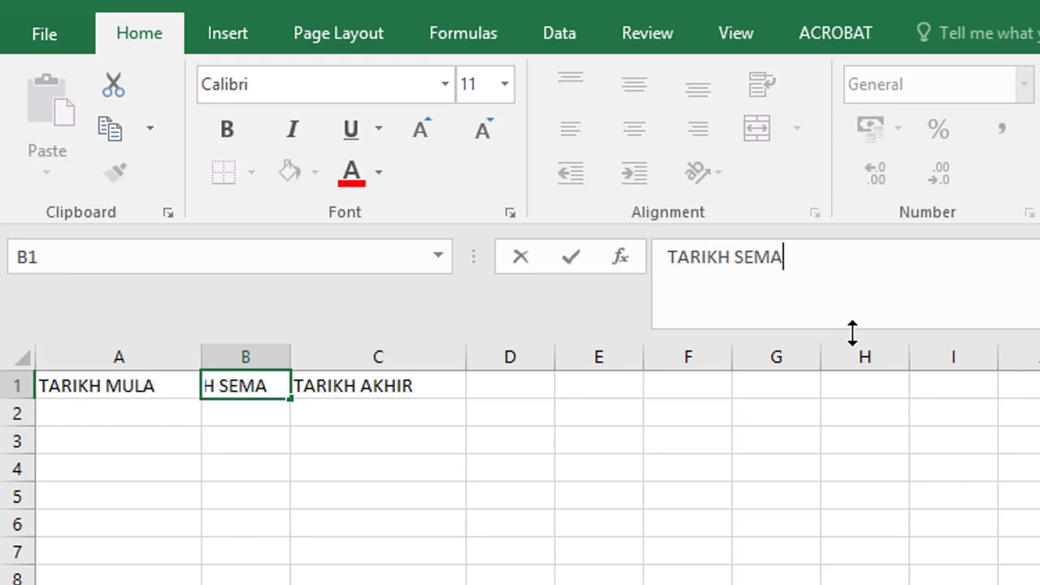
text(SA)
key(Return)
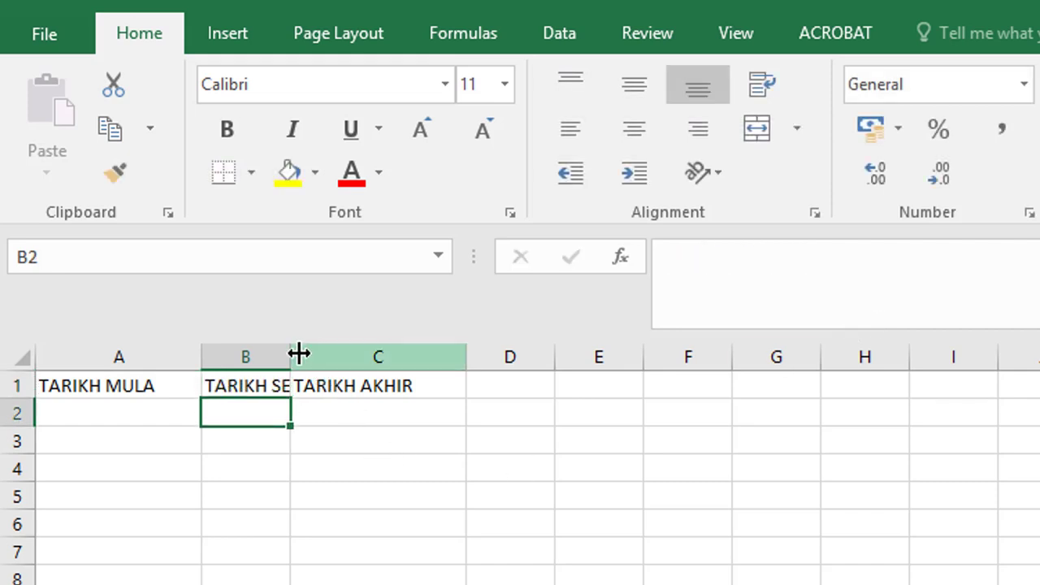
double_click(290, 354)
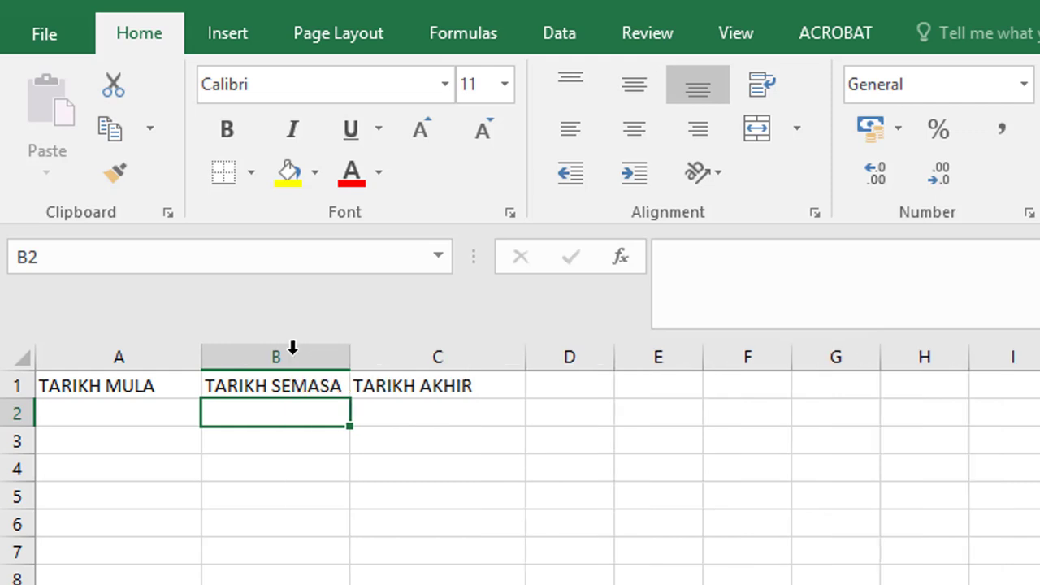
click(107, 419)
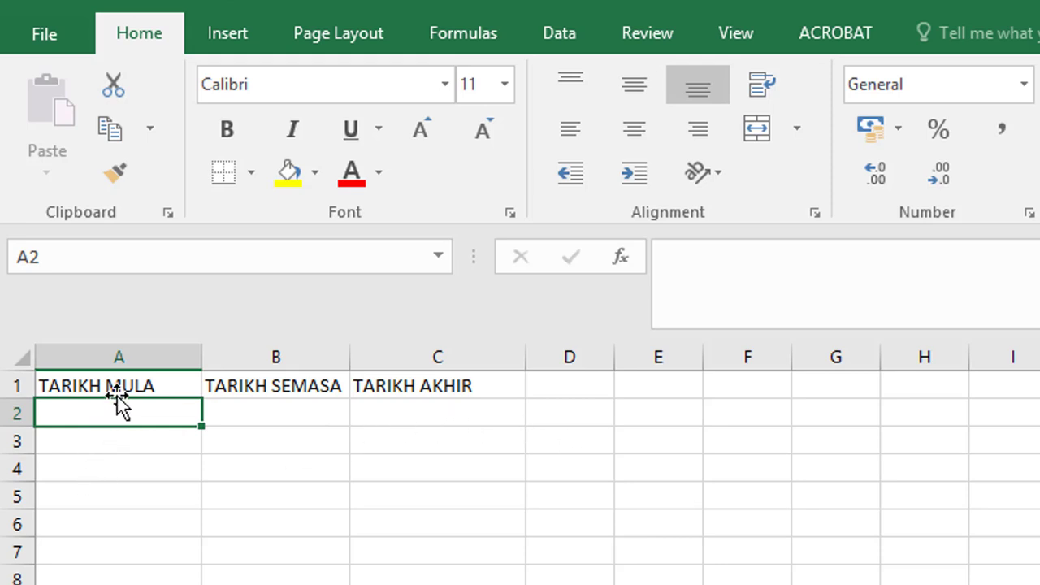
Enter the start date 1/01/2017 in A2, and again in A3 using dash format.
text(1/1/2017)
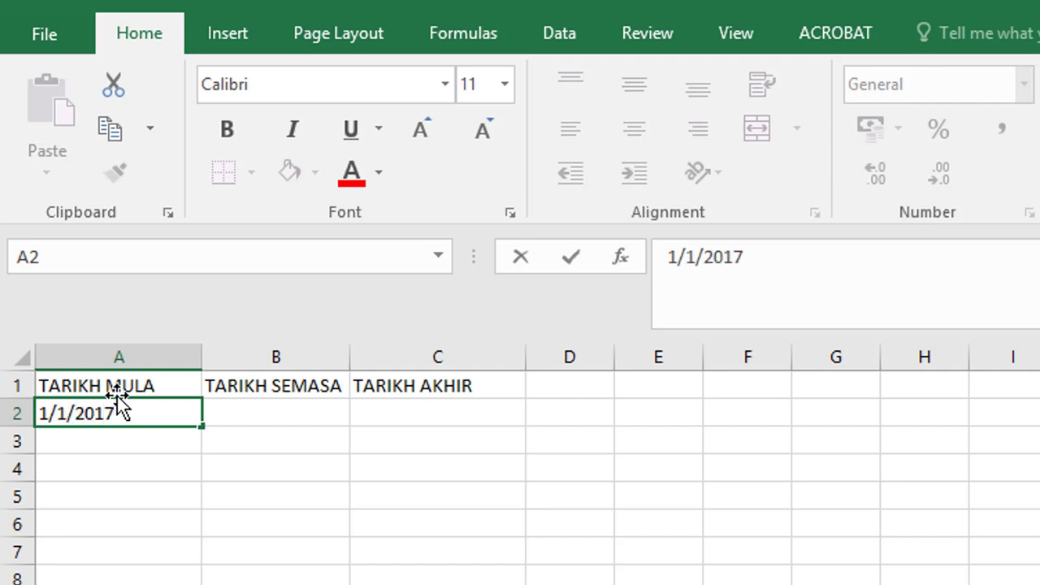
key(Return)
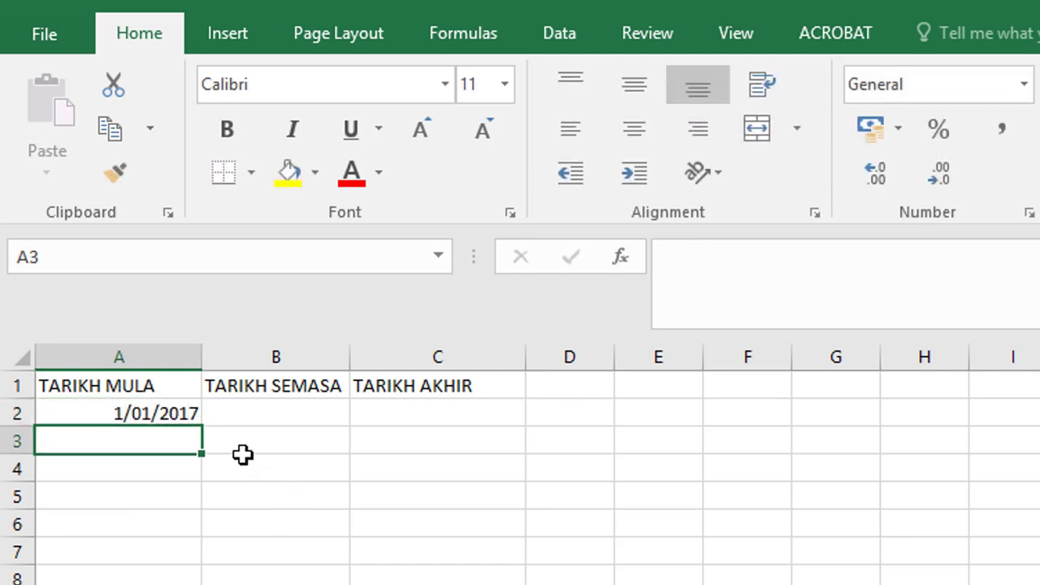
click(272, 410)
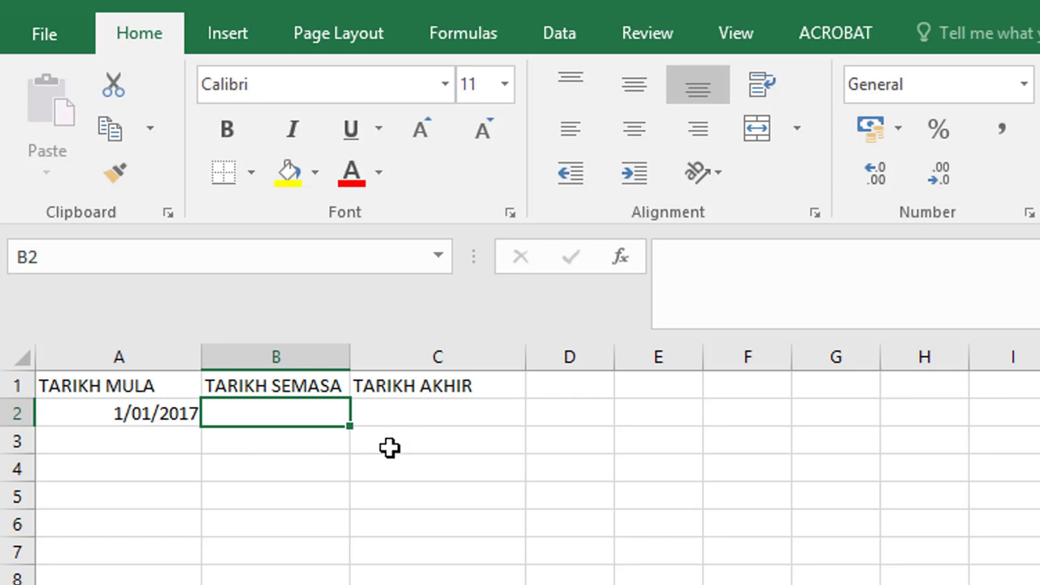
click(123, 407)
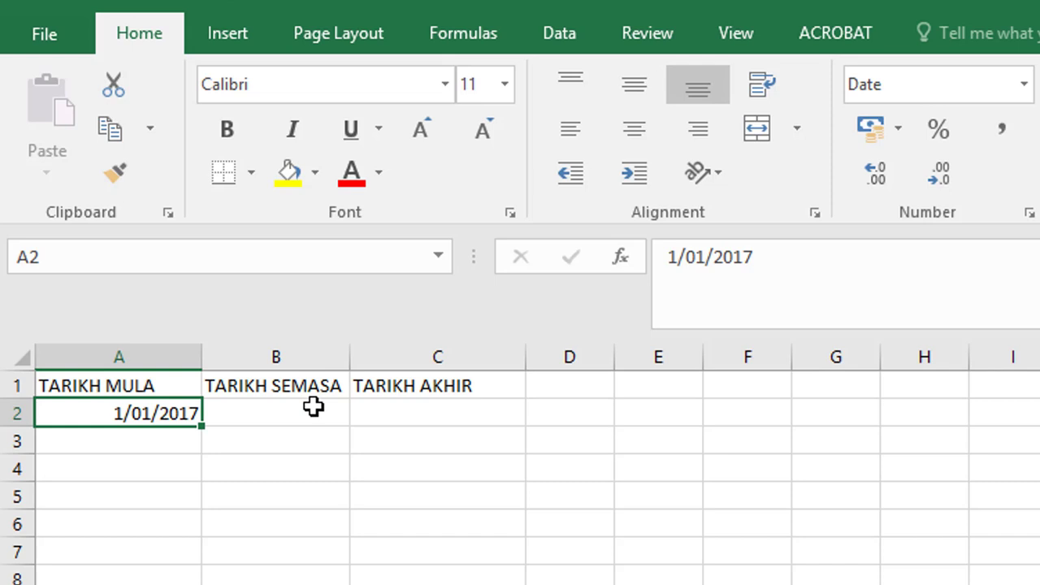
click(130, 431)
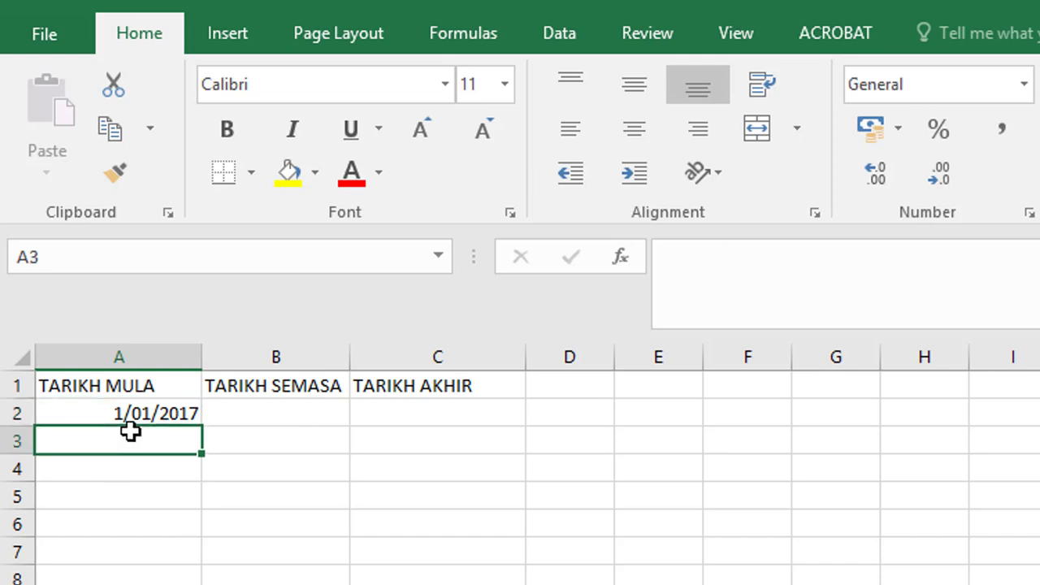
text(1-1-)
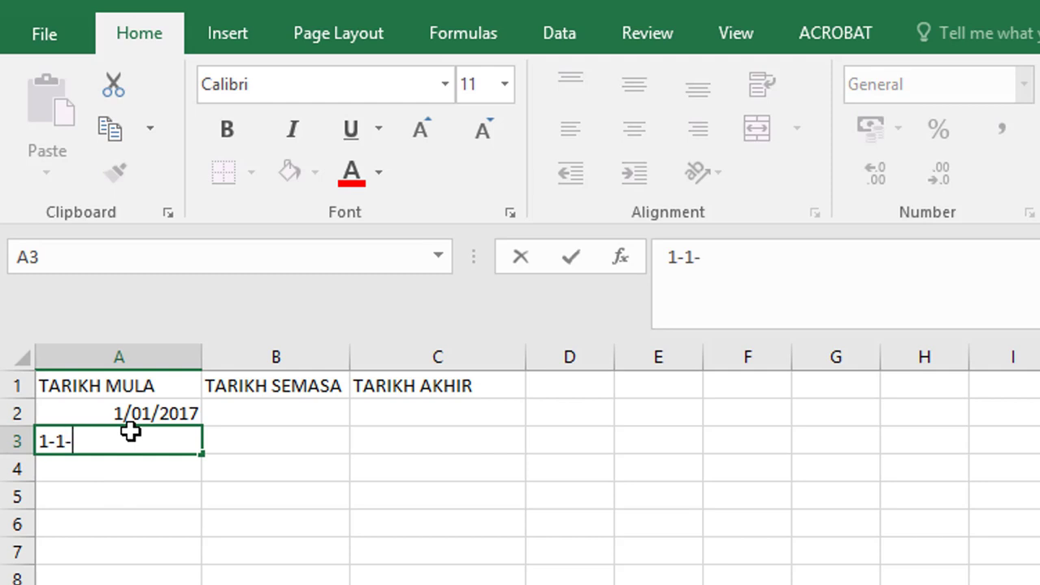
text(2017)
key(Return)
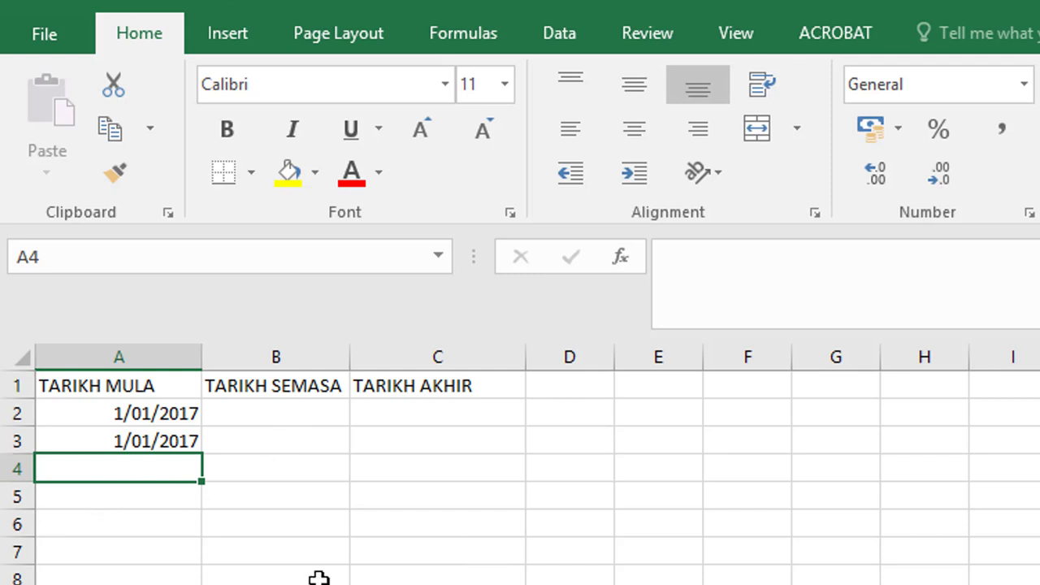
Add the header TEMPOH in D1.
click(233, 515)
click(365, 451)
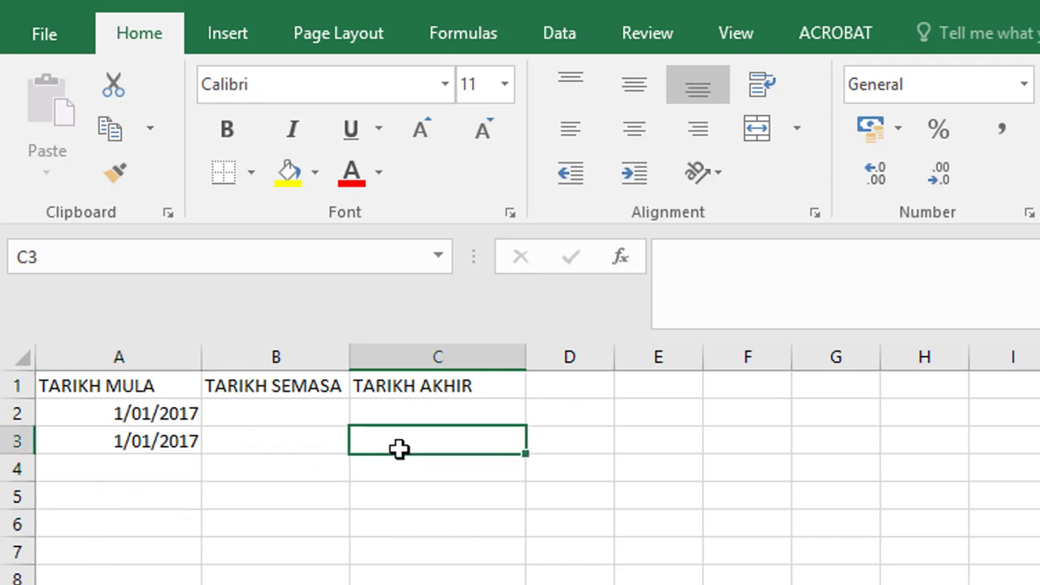
click(570, 366)
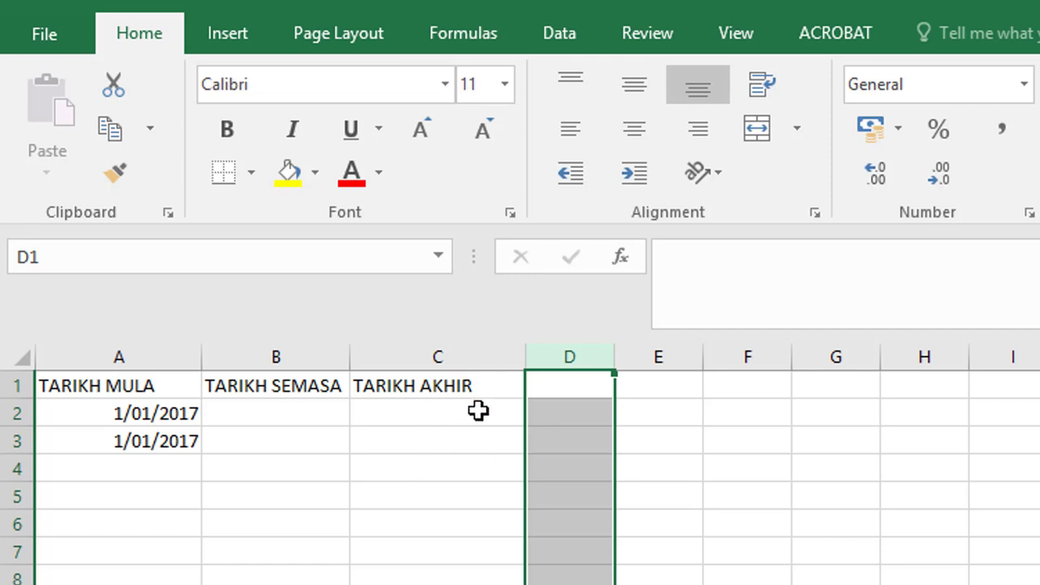
text(TEMPOH)
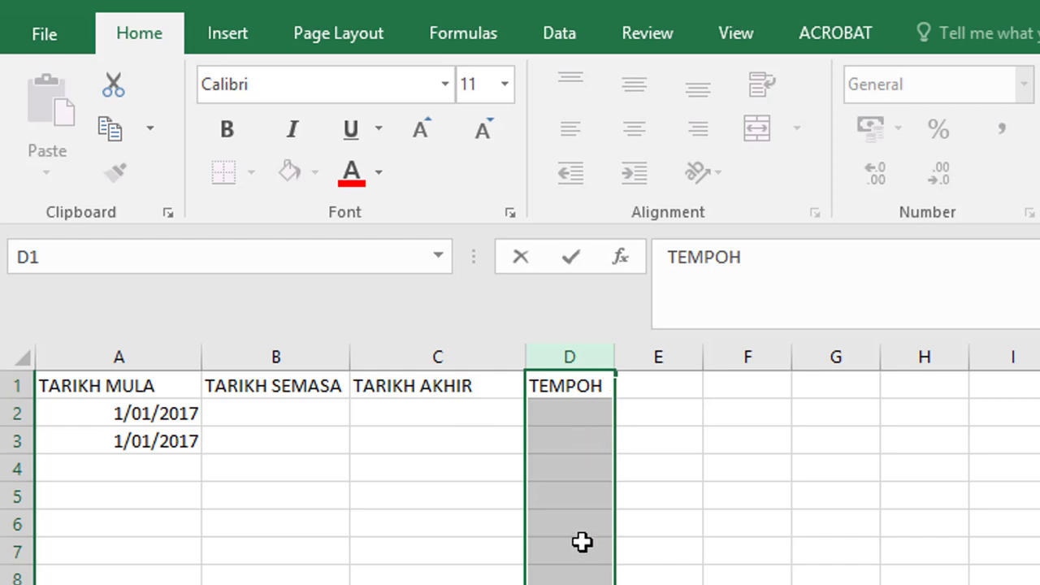
click(561, 441)
click(581, 413)
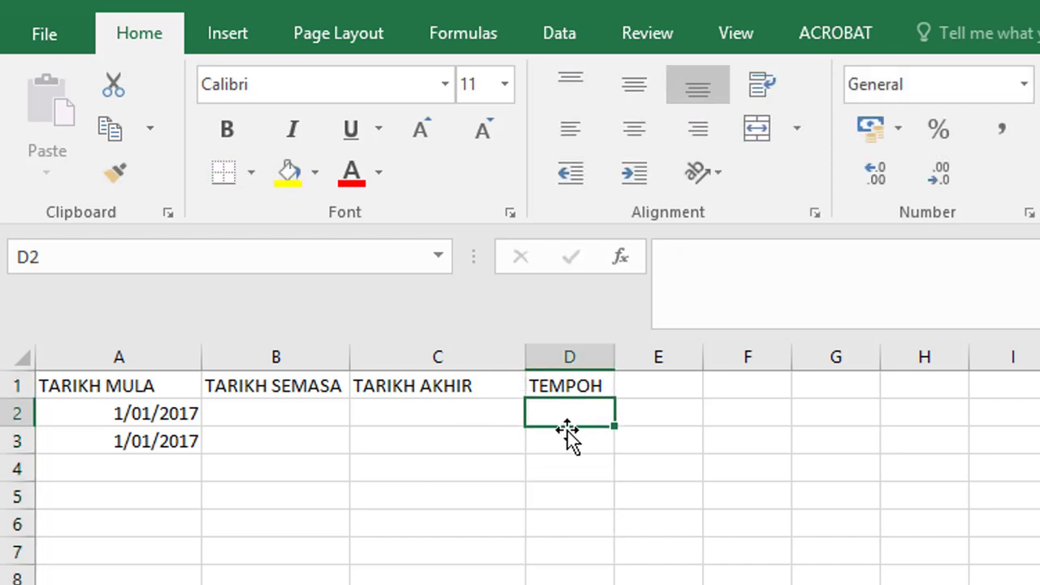
Enter the end date 1/02/2017 in C2 under TARIKH AKHIR.
click(438, 416)
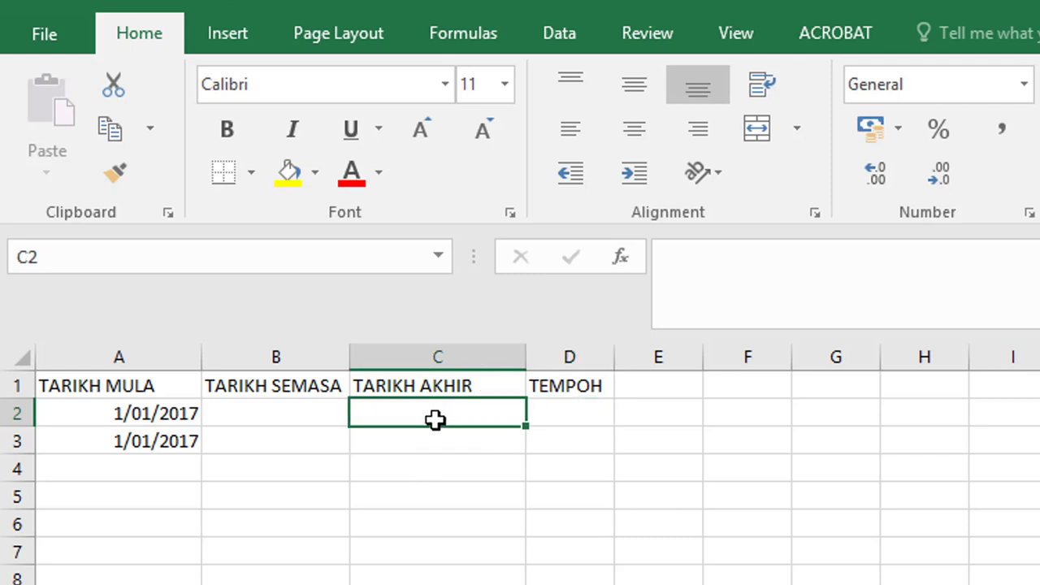
text(1/2/)
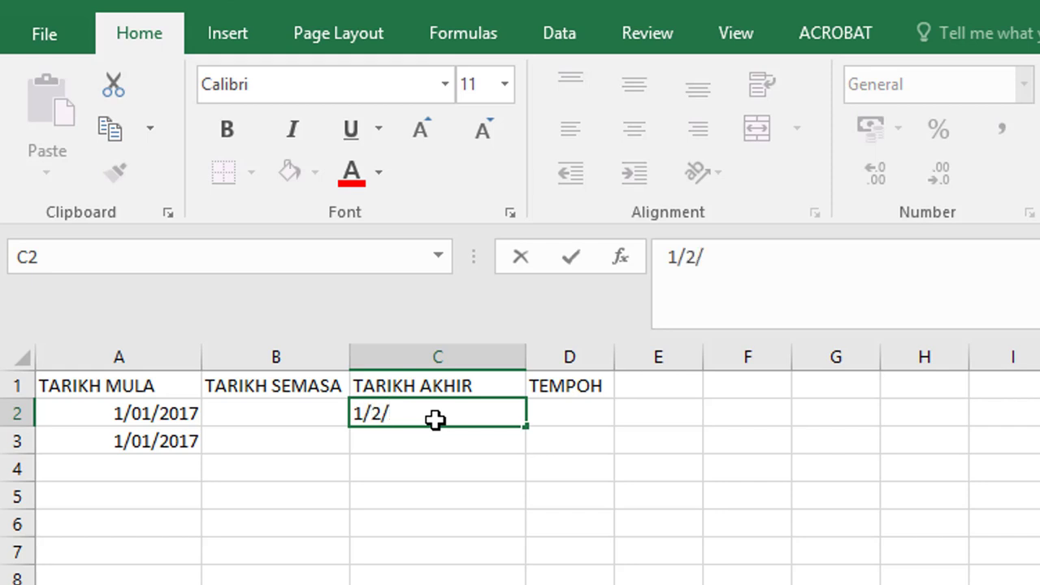
text(2017)
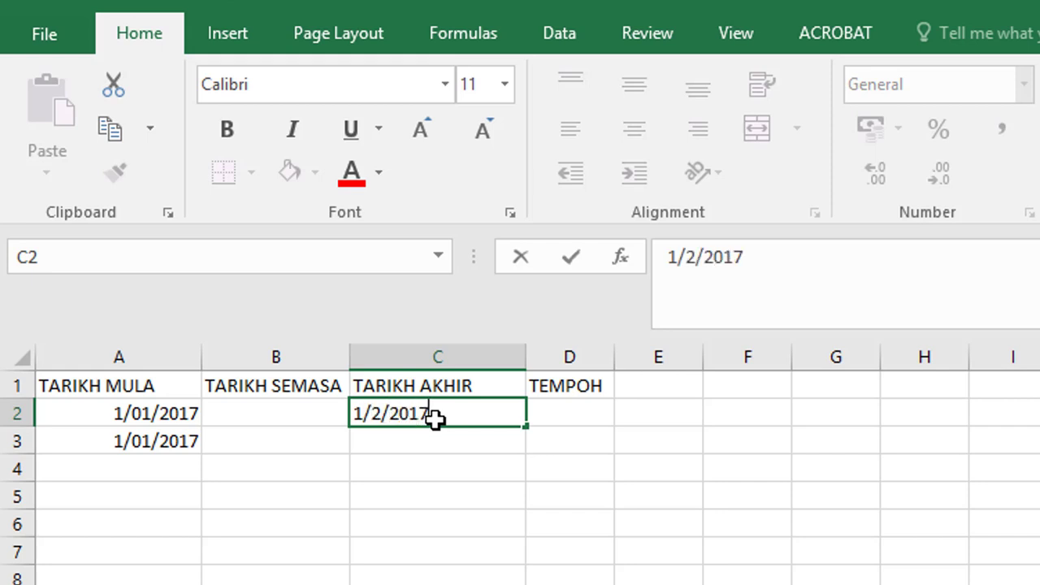
key(Return)
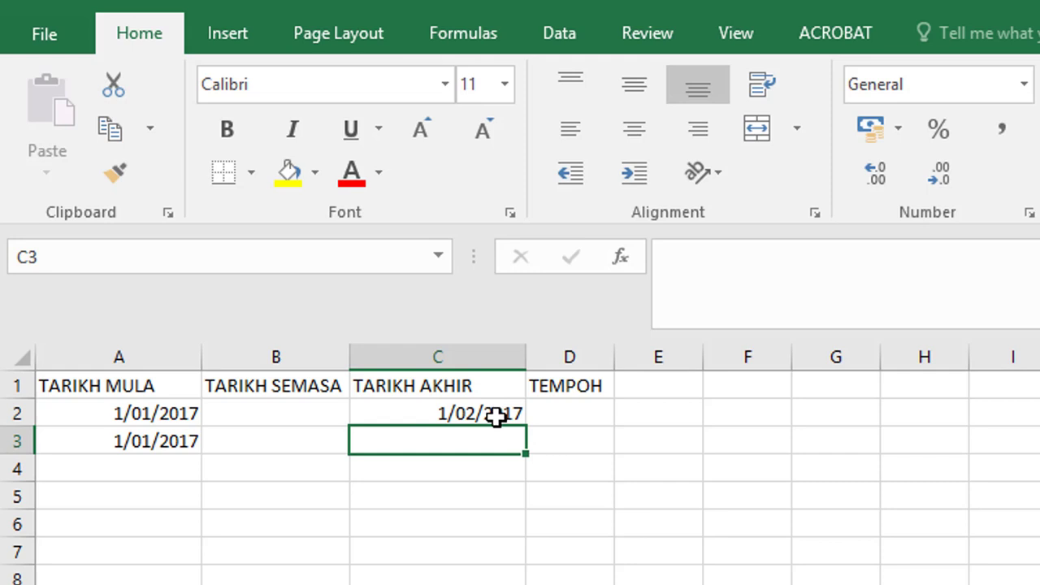
click(497, 416)
click(571, 410)
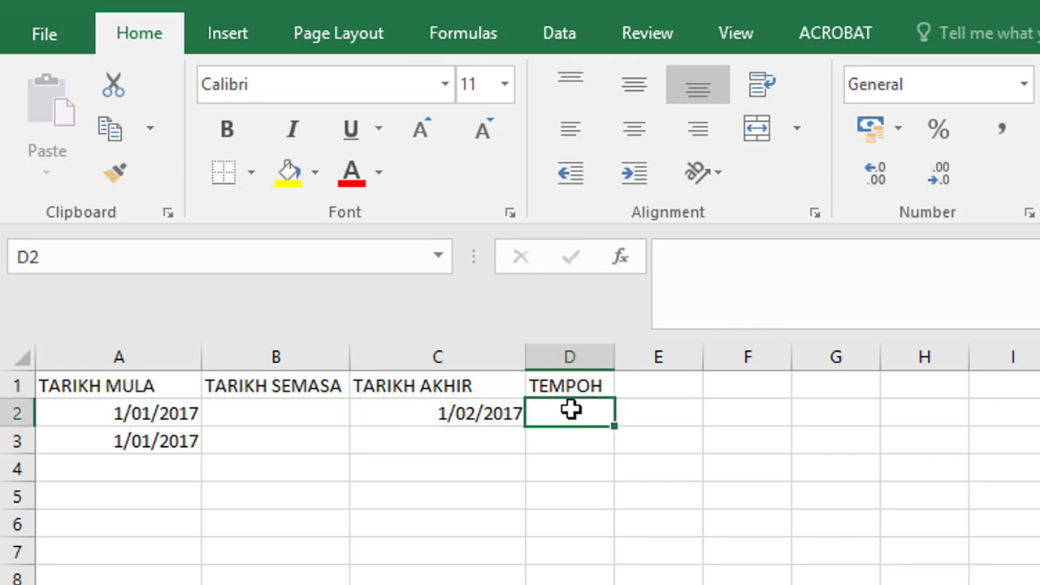
Enter =DATEDIF(A2,C2, "") in D2, referencing the start and end dates.
click(731, 311)
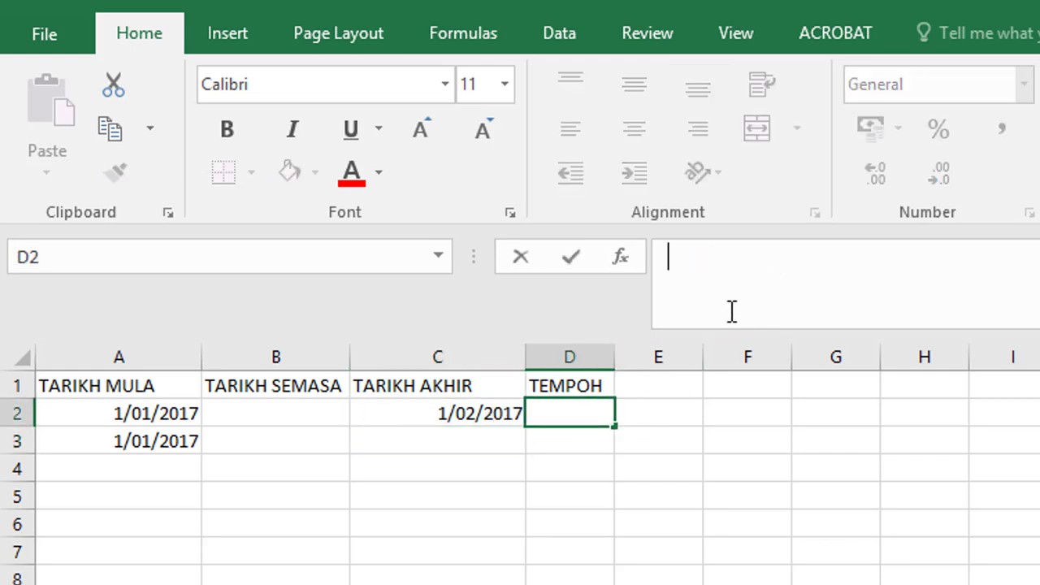
text(=)
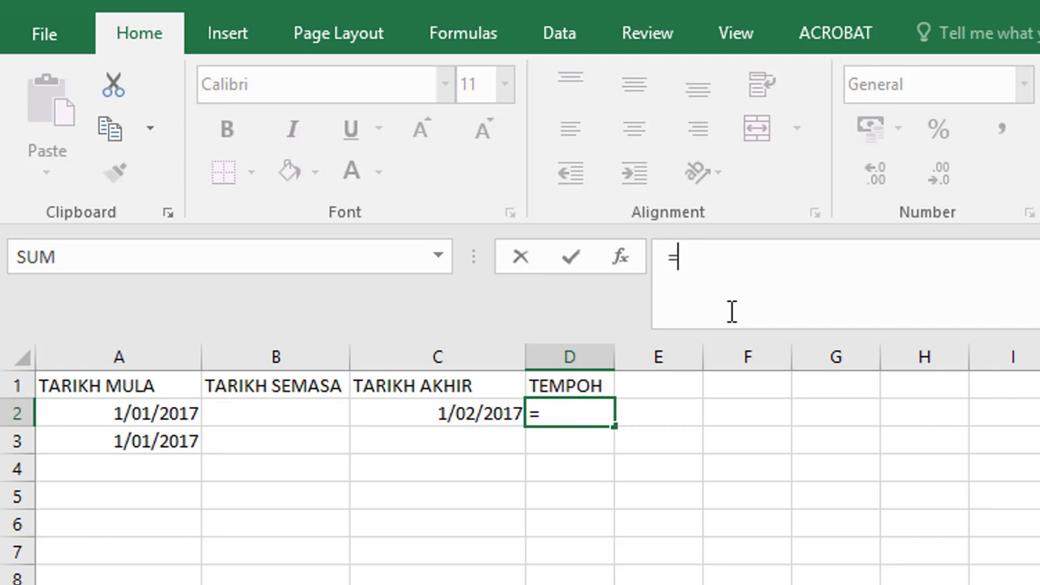
text(DA)
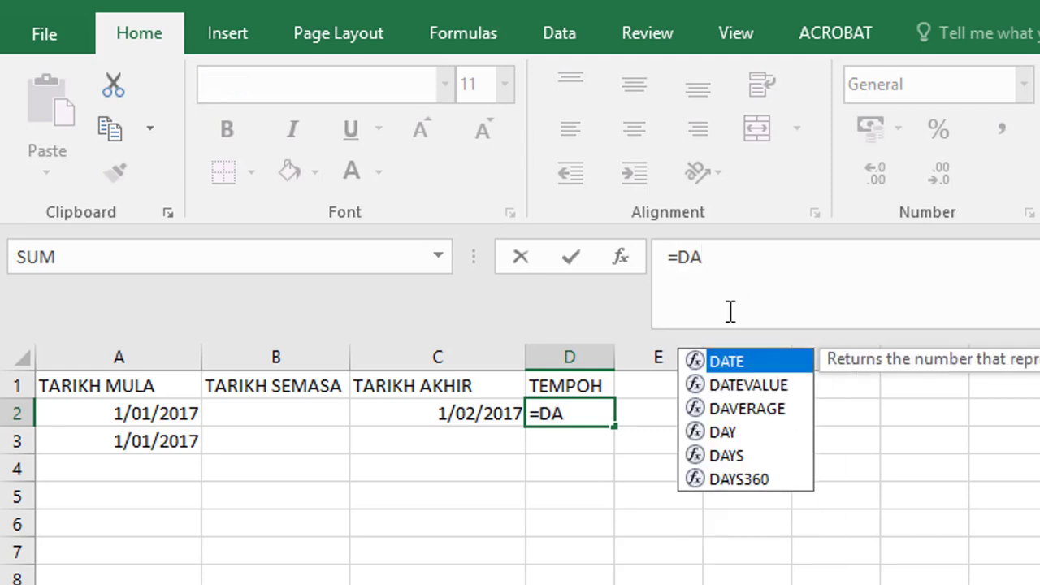
text(TED)
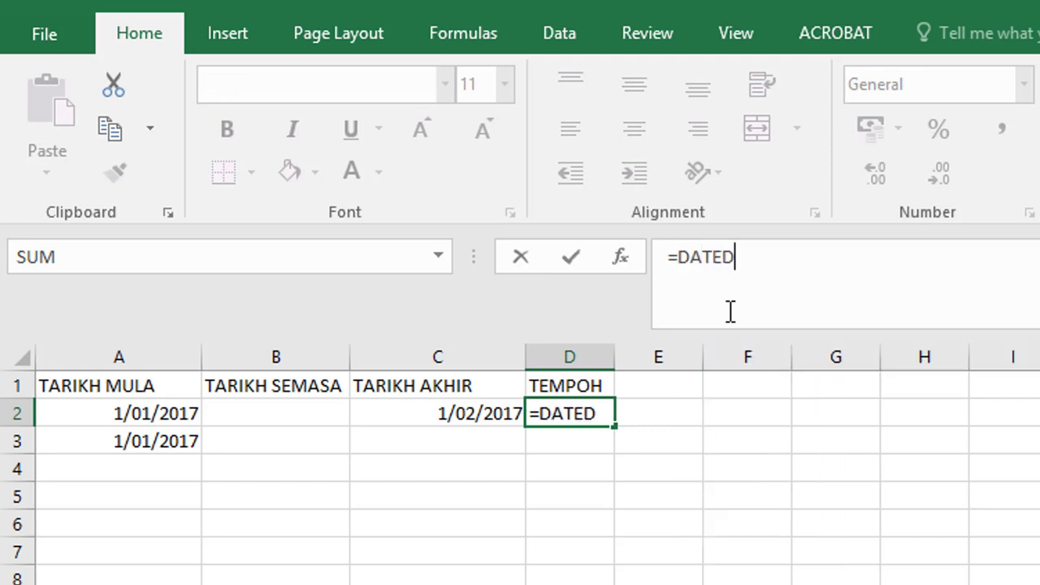
text(IF()
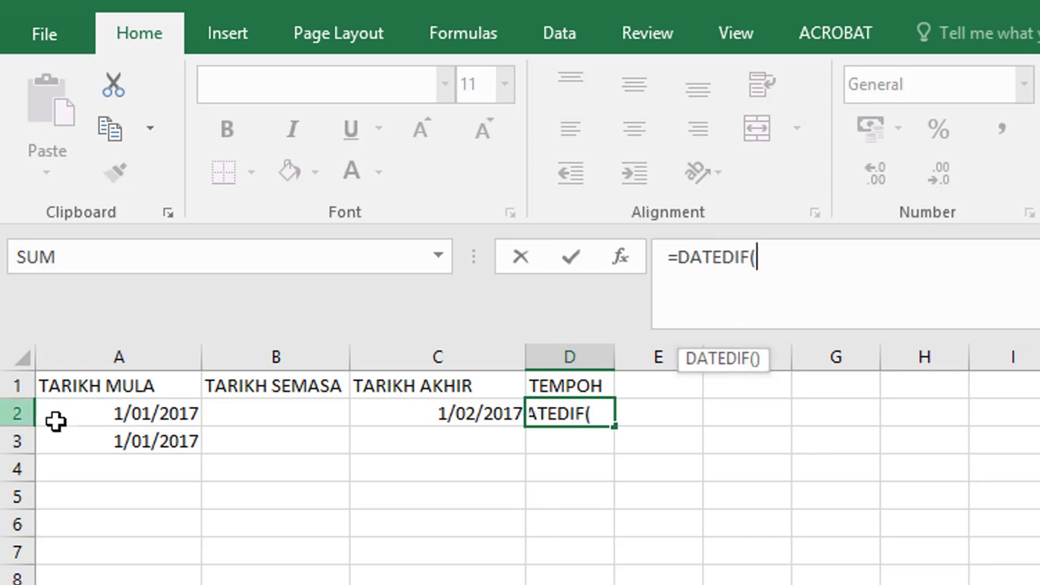
click(150, 412)
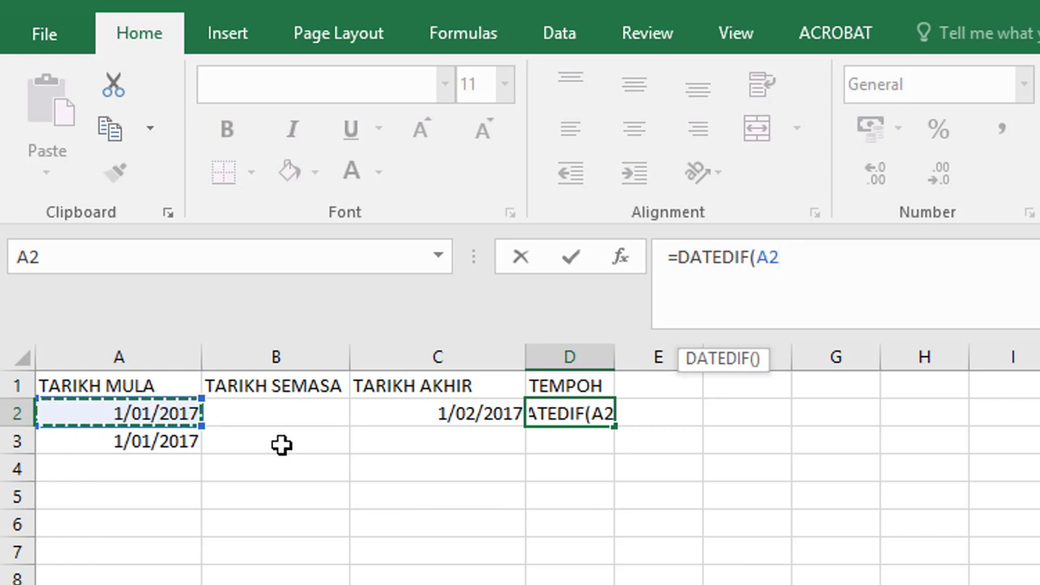
text(,)
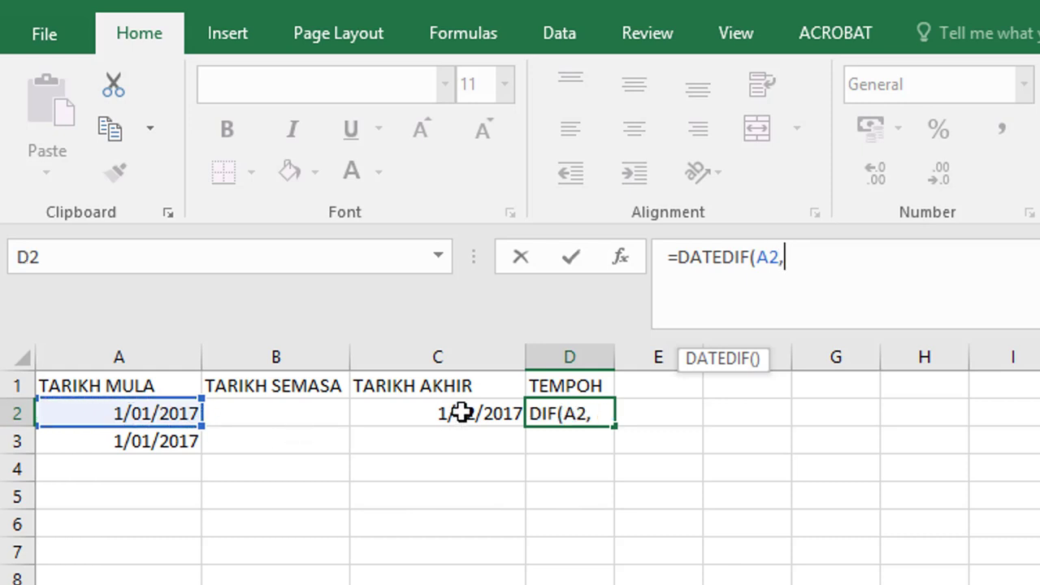
click(458, 414)
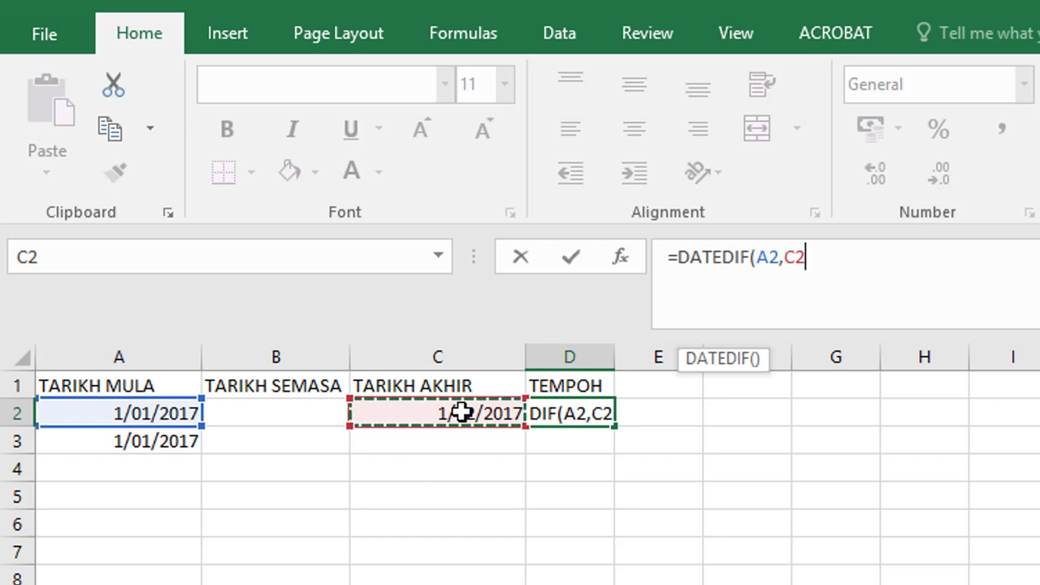
text(, )
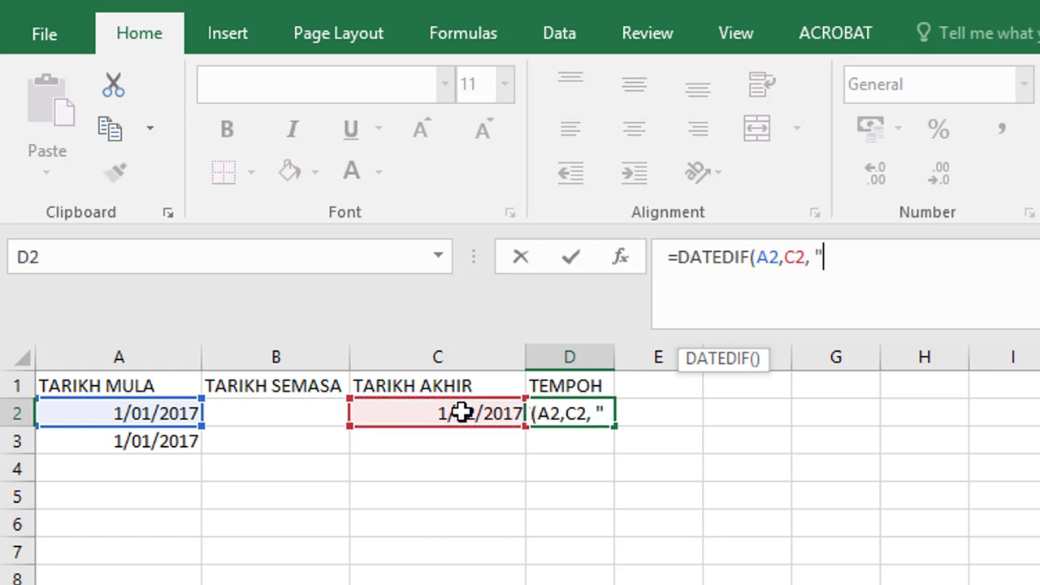
text("")
text())
click(460, 412)
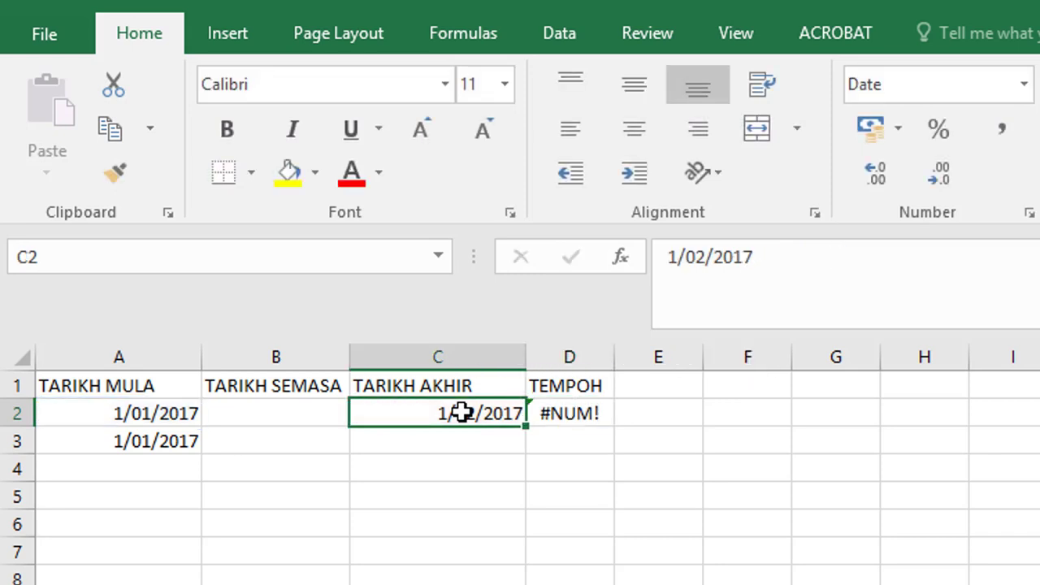
Fill in the "Y" unit so D2 counts whole years, showing 0.
click(578, 414)
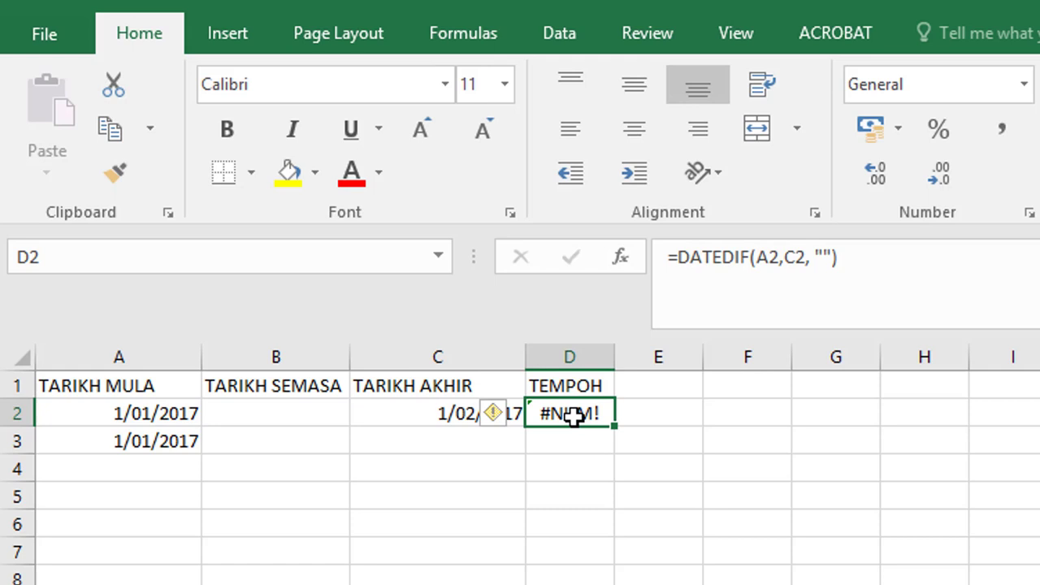
click(827, 257)
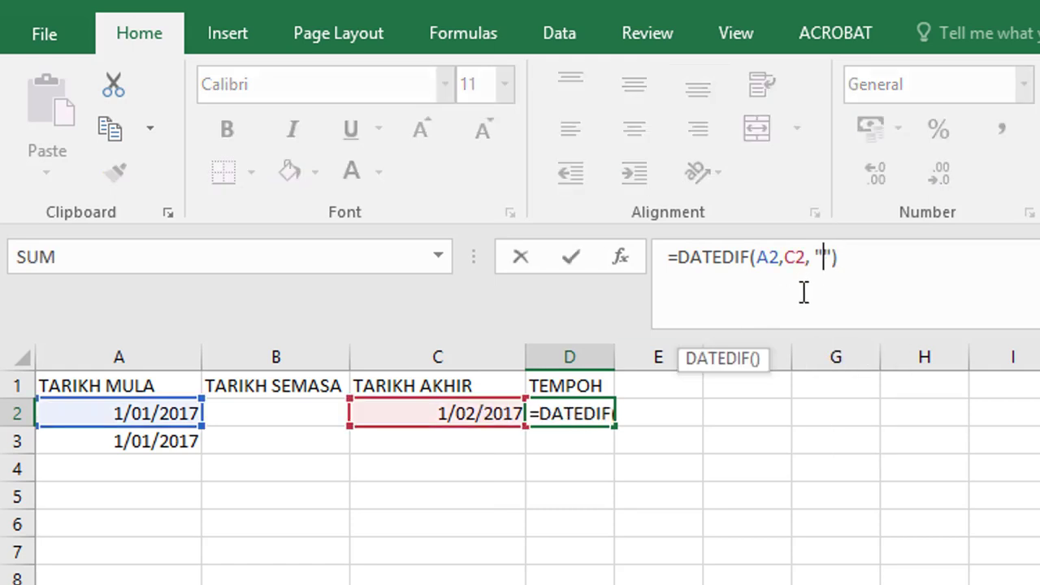
text(Y)
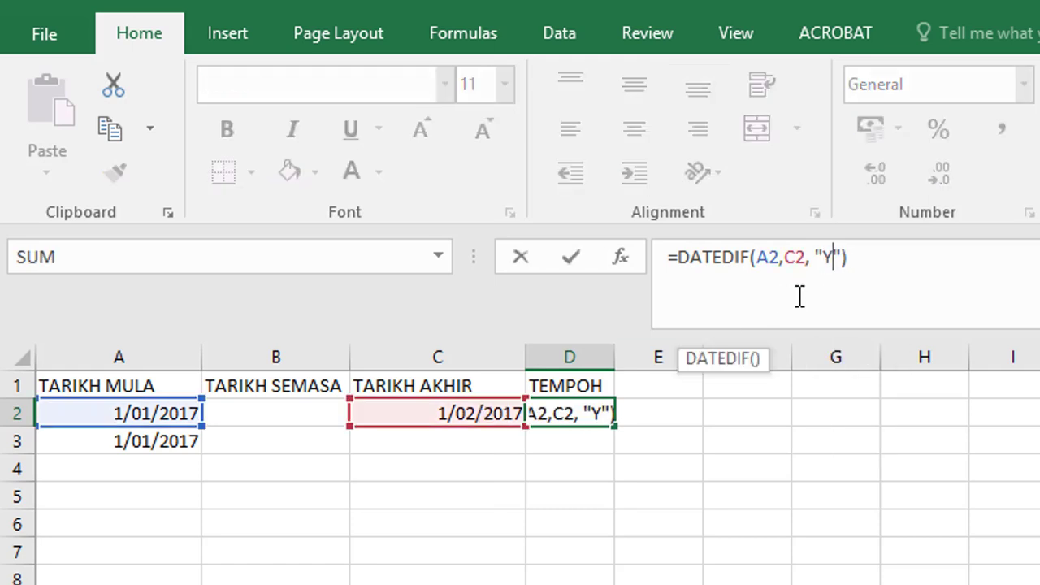
key(Return)
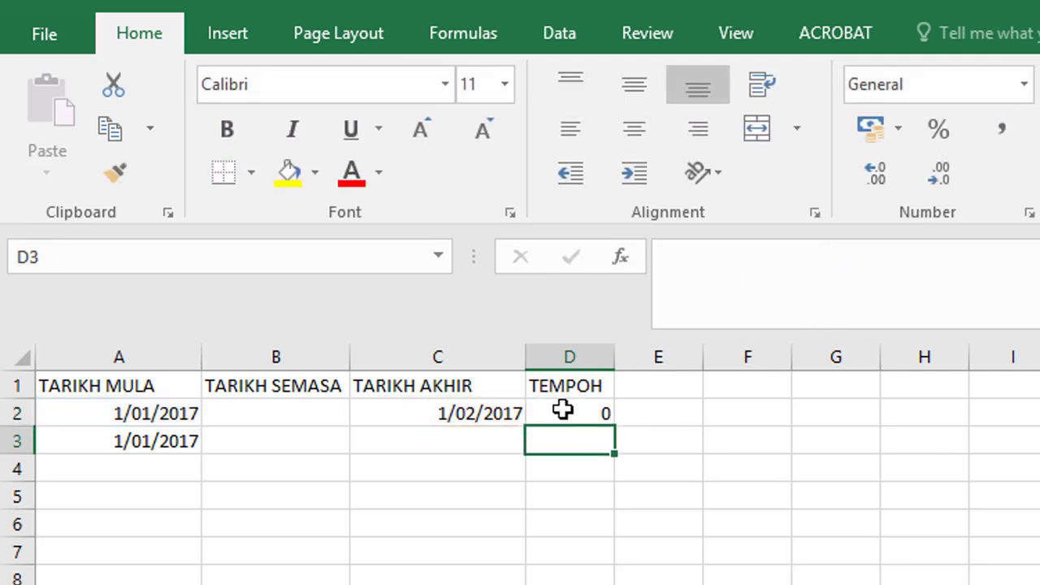
click(574, 413)
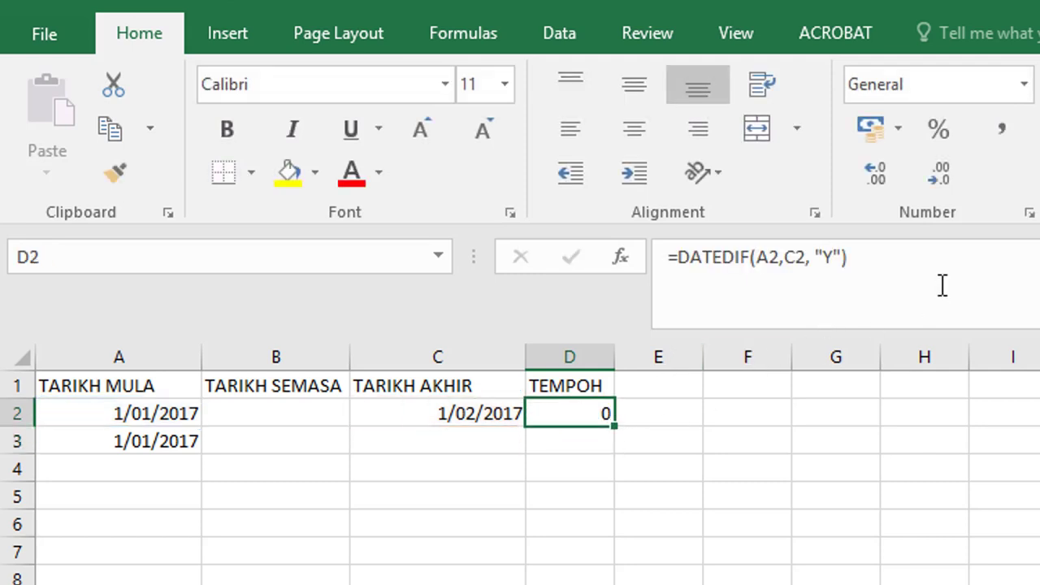
Widen column D and change the A2 start date to 1/01/2015, so D2 shows 2.
drag(612, 357, 678, 357)
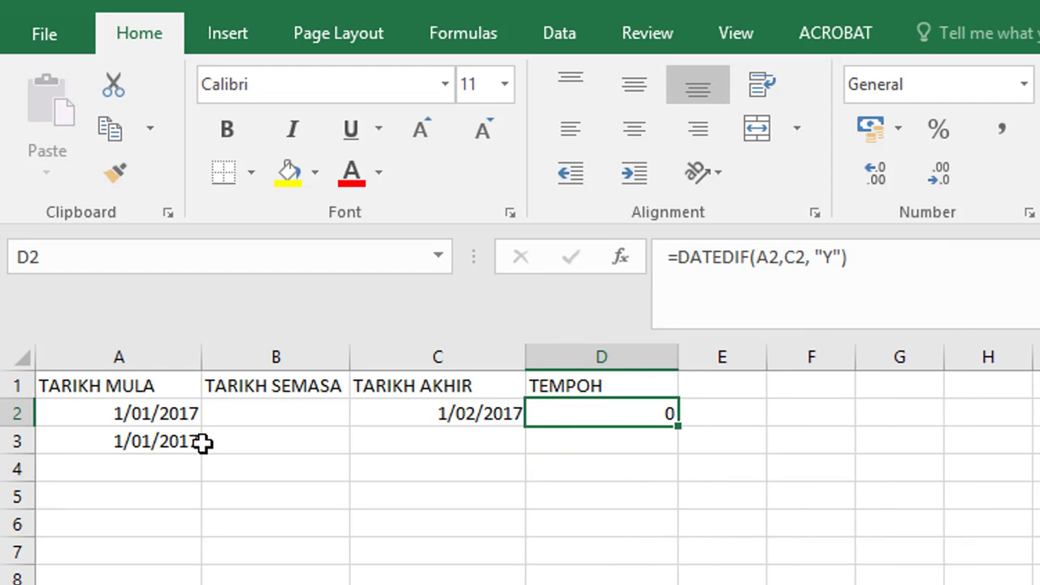
click(140, 413)
click(780, 252)
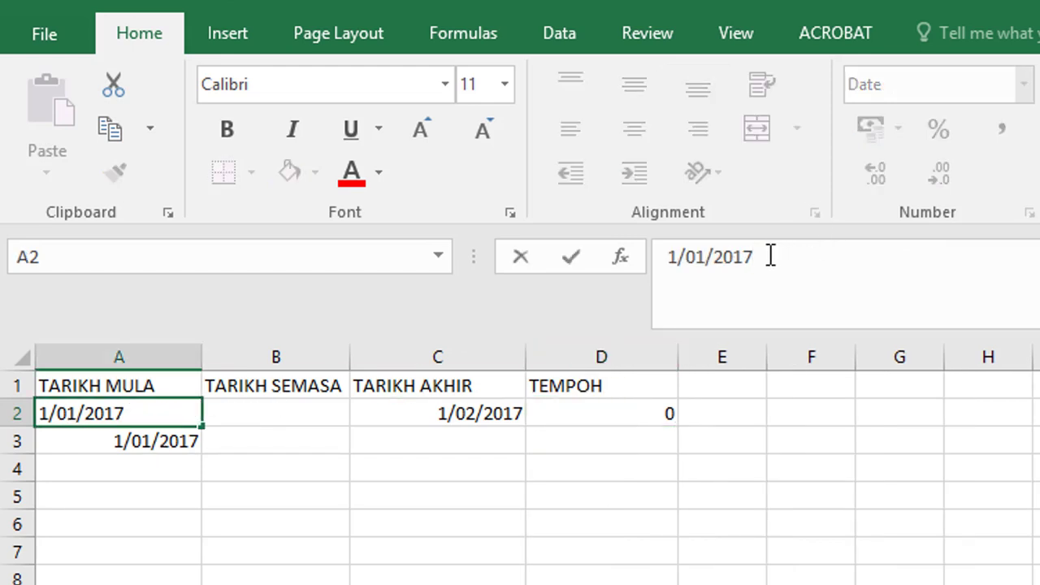
key(BackSpace)
text(5)
key(Return)
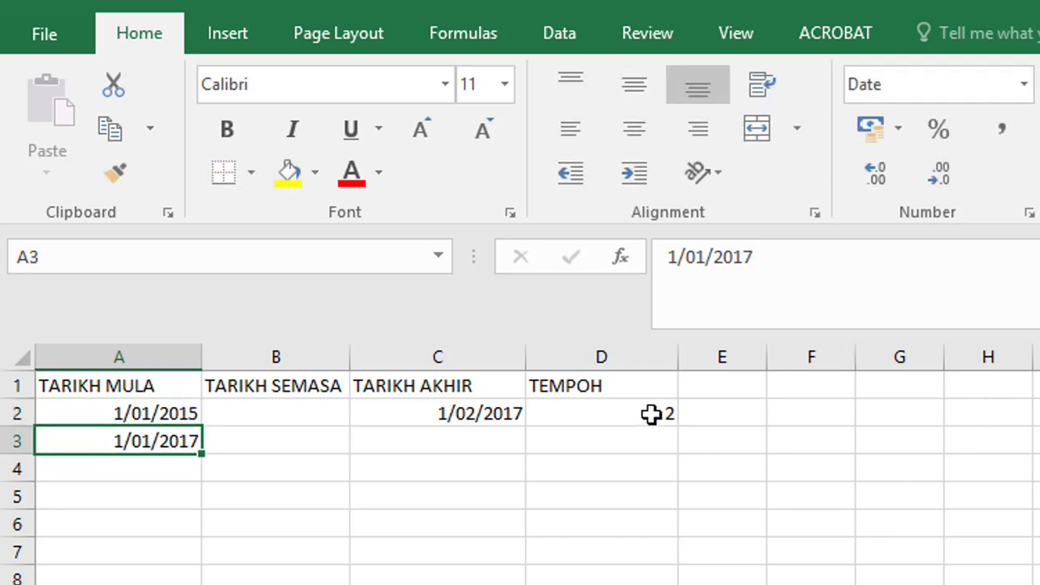
click(650, 415)
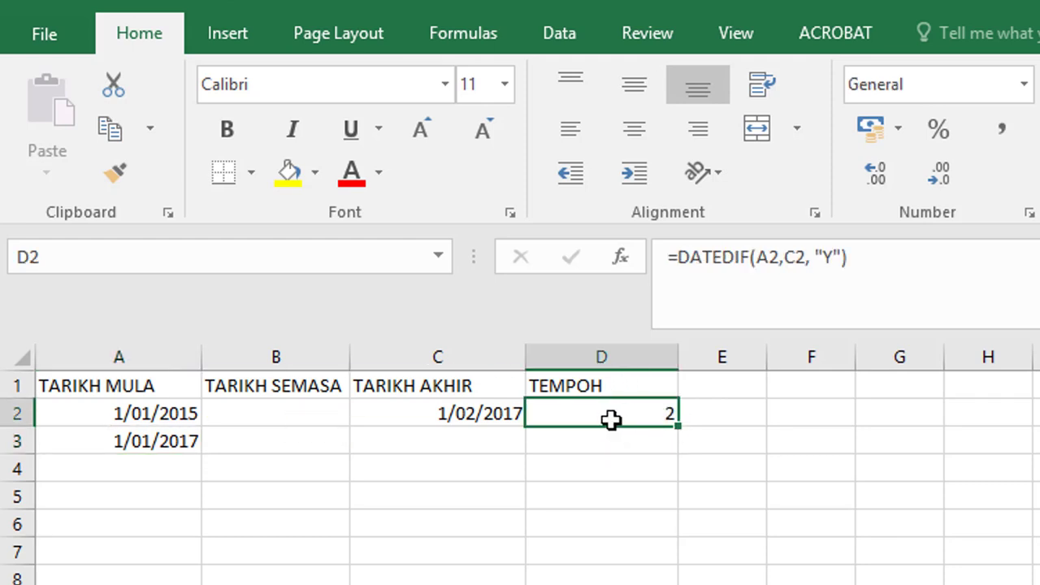
click(725, 388)
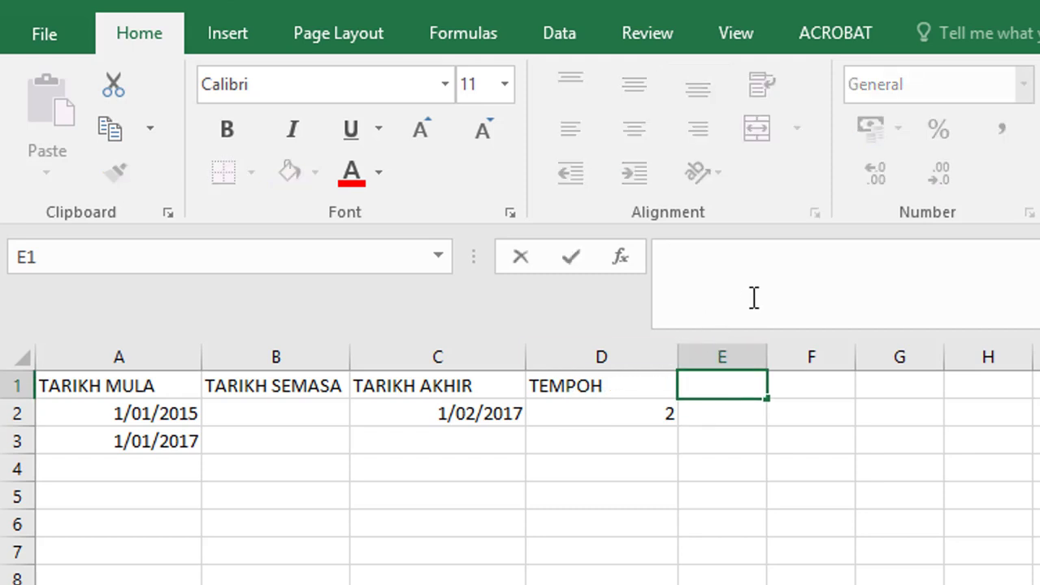
Copy D2's DATEDIF formula and paste it into E2.
click(674, 413)
drag(873, 262, 601, 266)
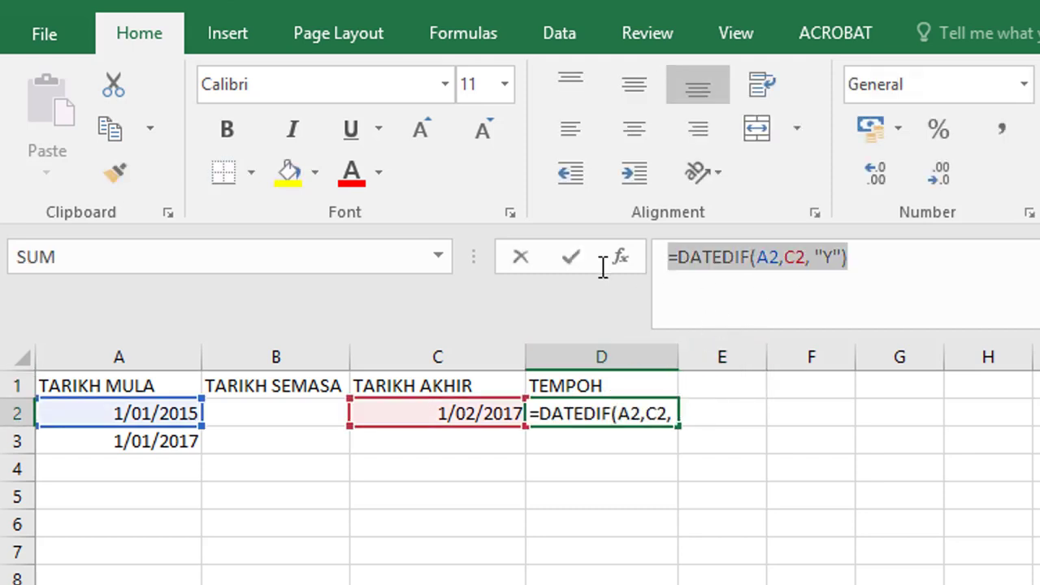
key(Return)
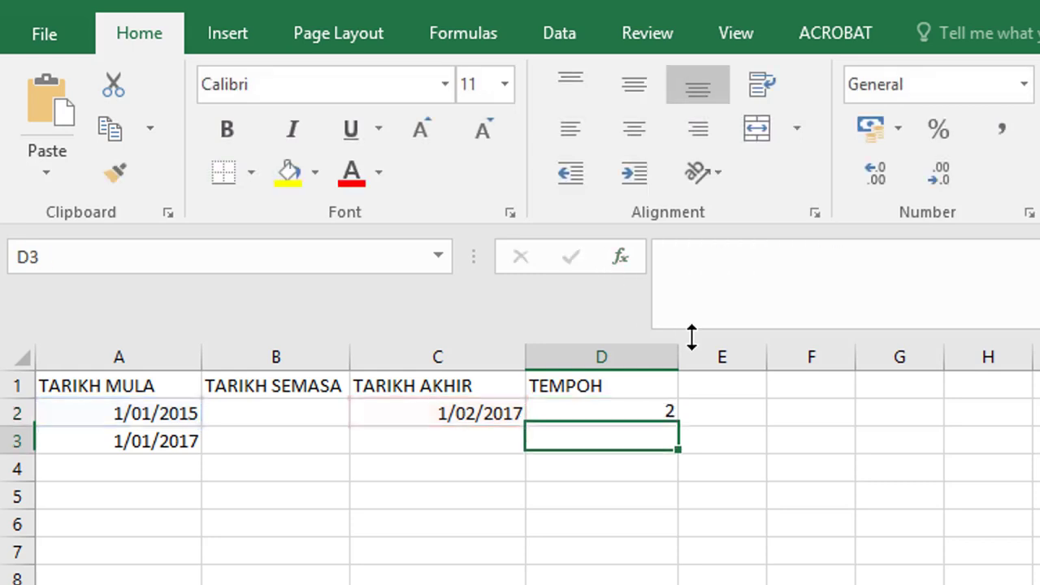
click(719, 413)
click(784, 273)
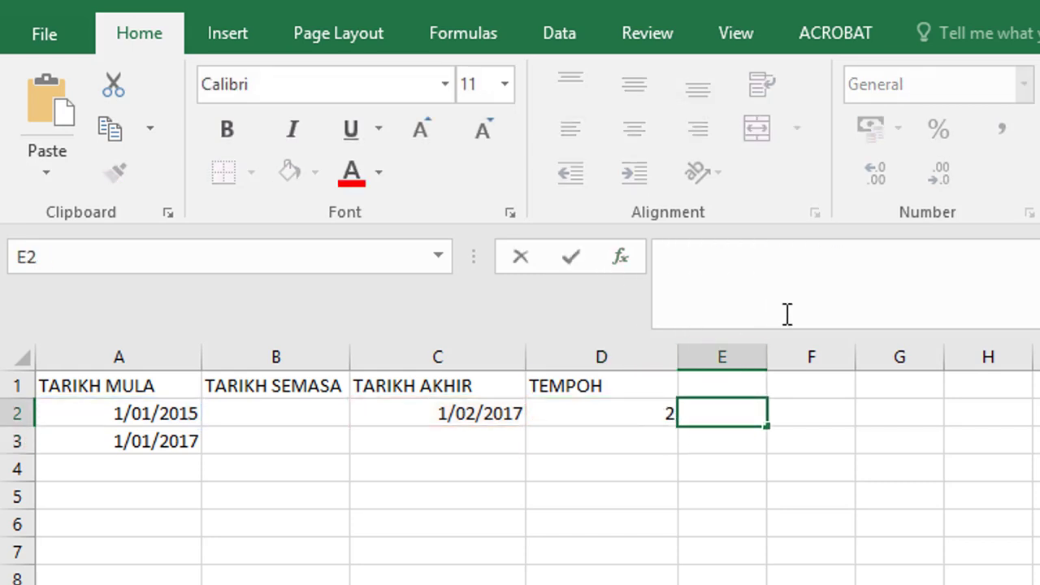
key(ctrl+v)
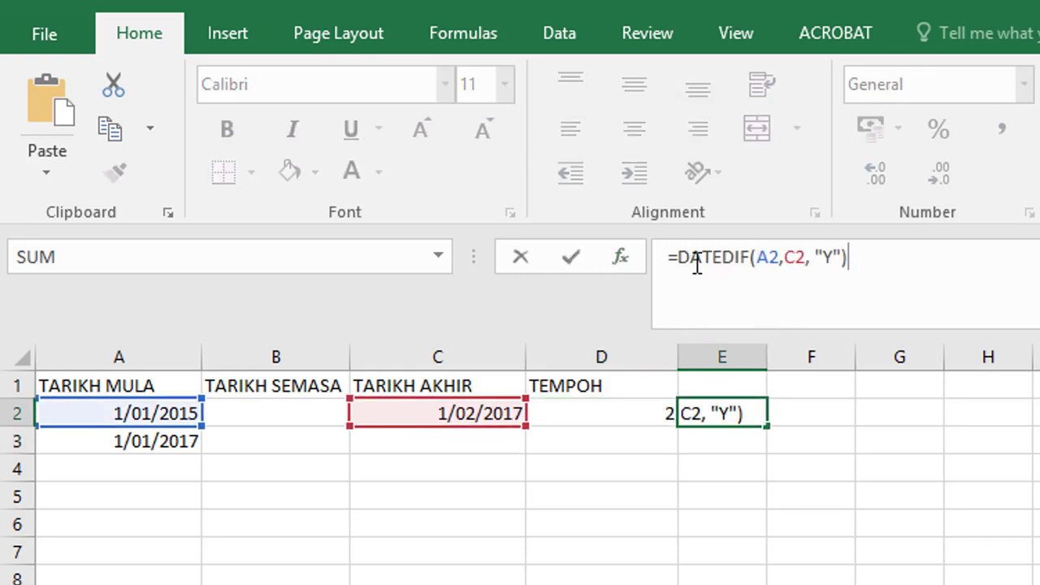
Change E2's unit from "Y" to "M" so it shows 25 months.
click(758, 259)
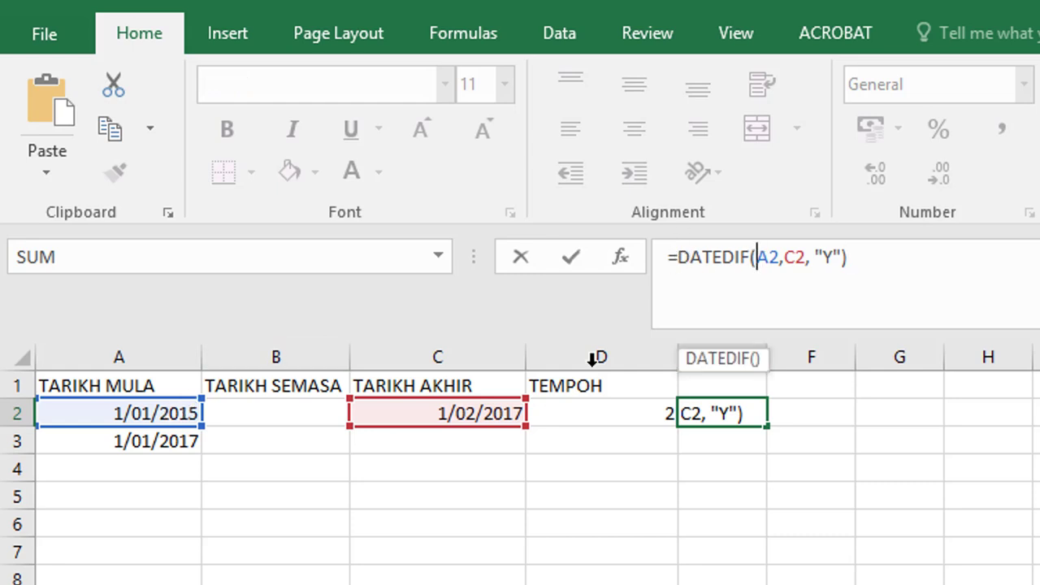
click(796, 259)
click(838, 258)
key(BackSpace)
text(M)
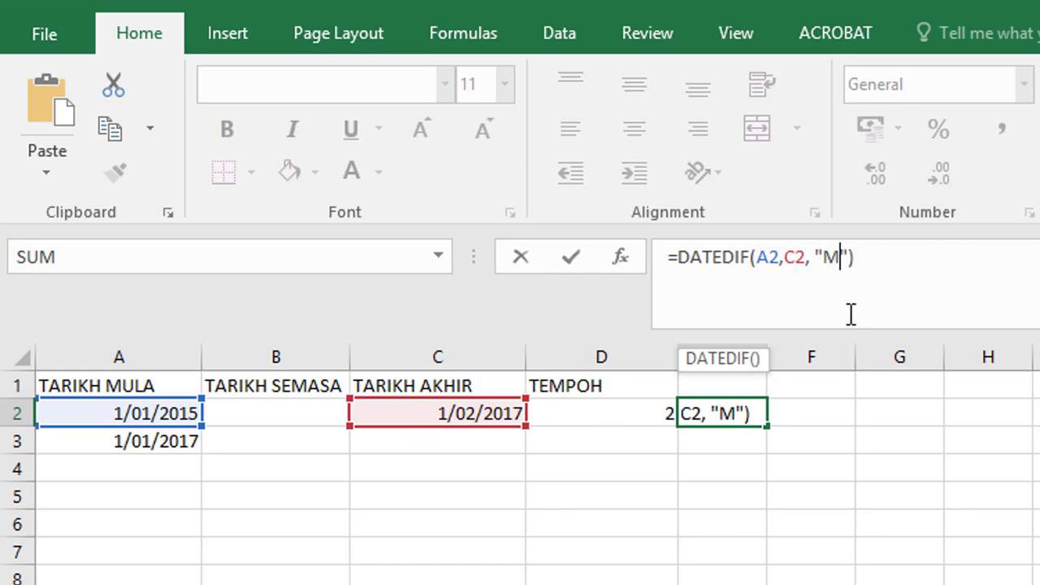
key(Return)
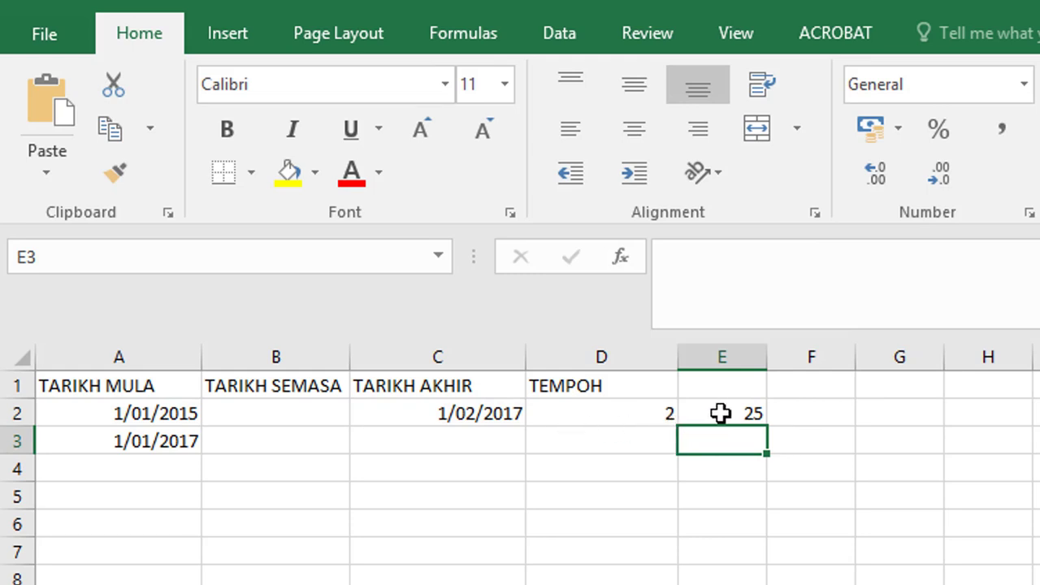
click(721, 413)
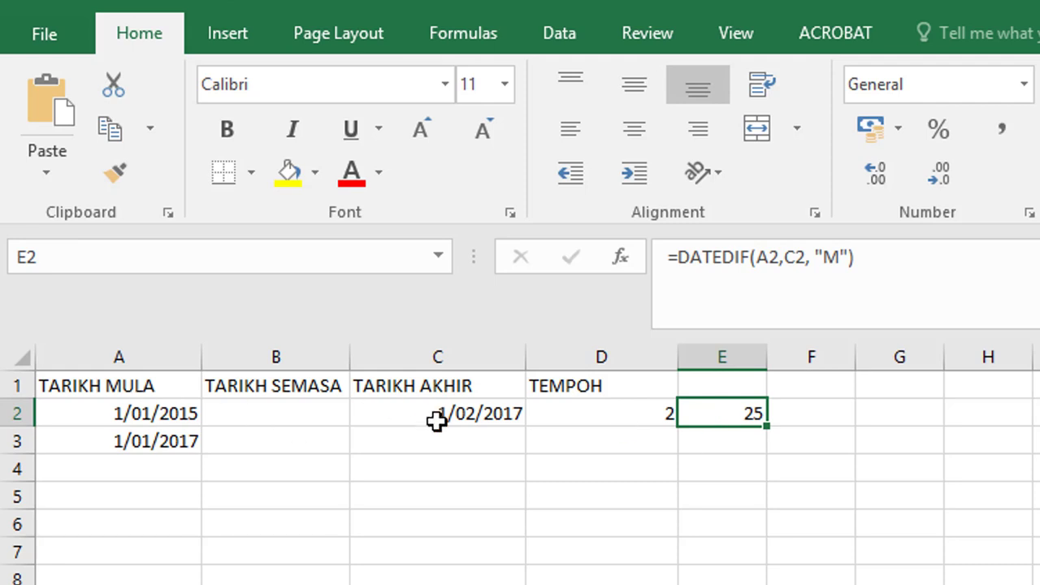
click(813, 417)
Enter =DATEDIF(A2,C2, "D") in F2 to show 762 days.
click(824, 290)
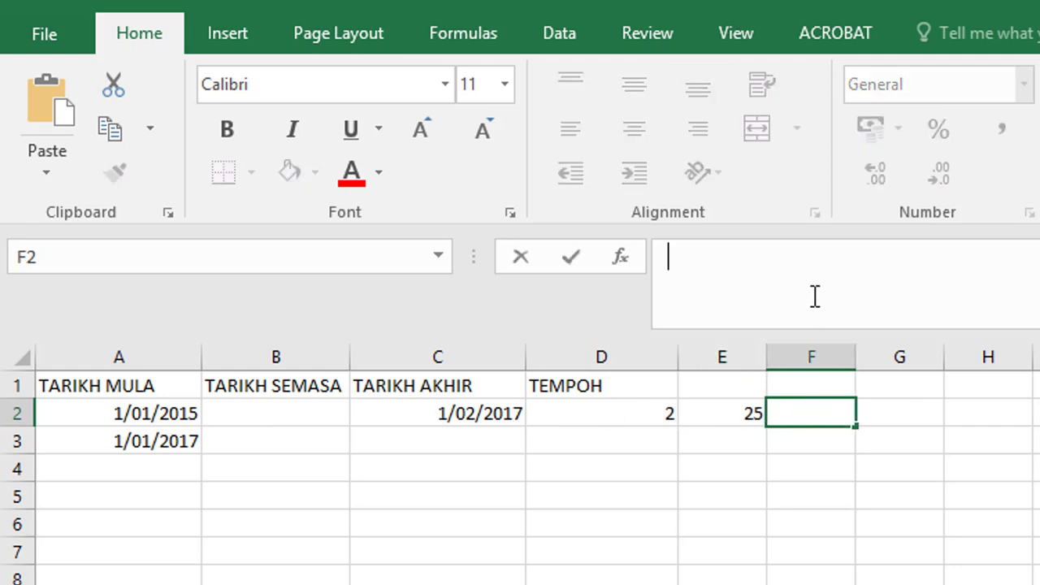
text(=DATEDIF(A2,C2, "Y"))
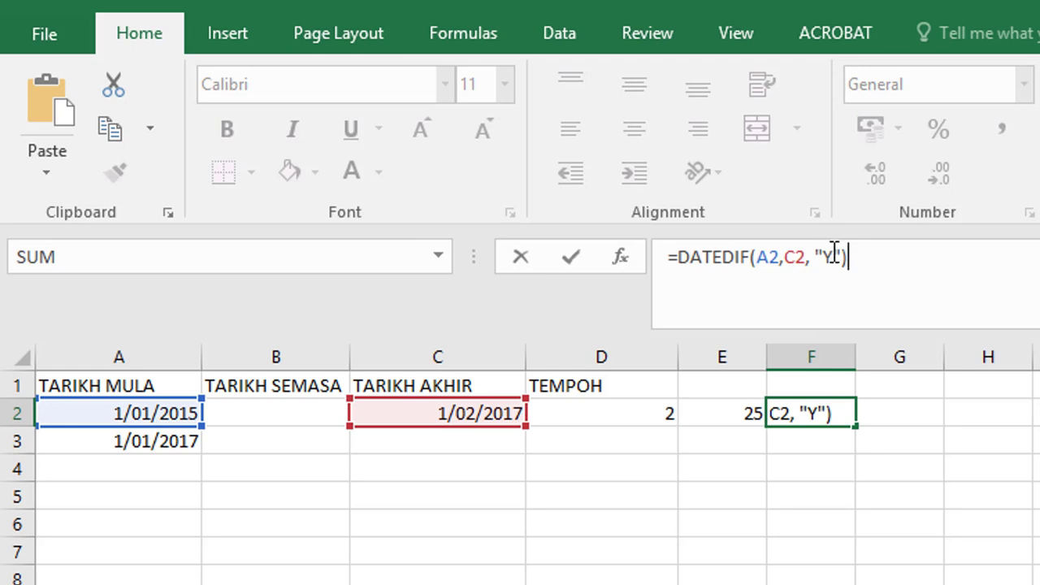
key(Left)
key(Left)
key(BackSpace)
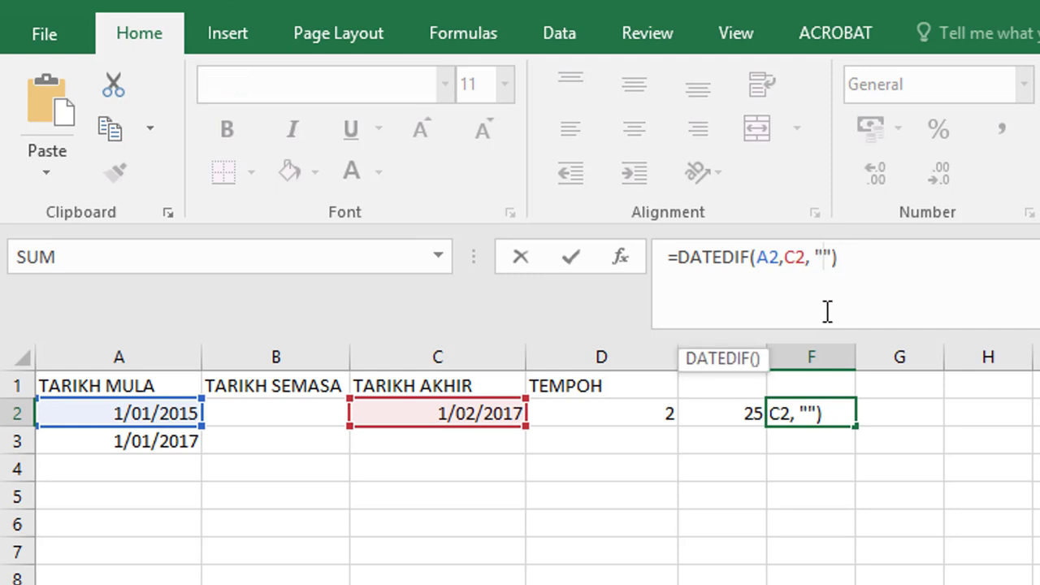
text(M)
key(BackSpace)
text(D)
key(Return)
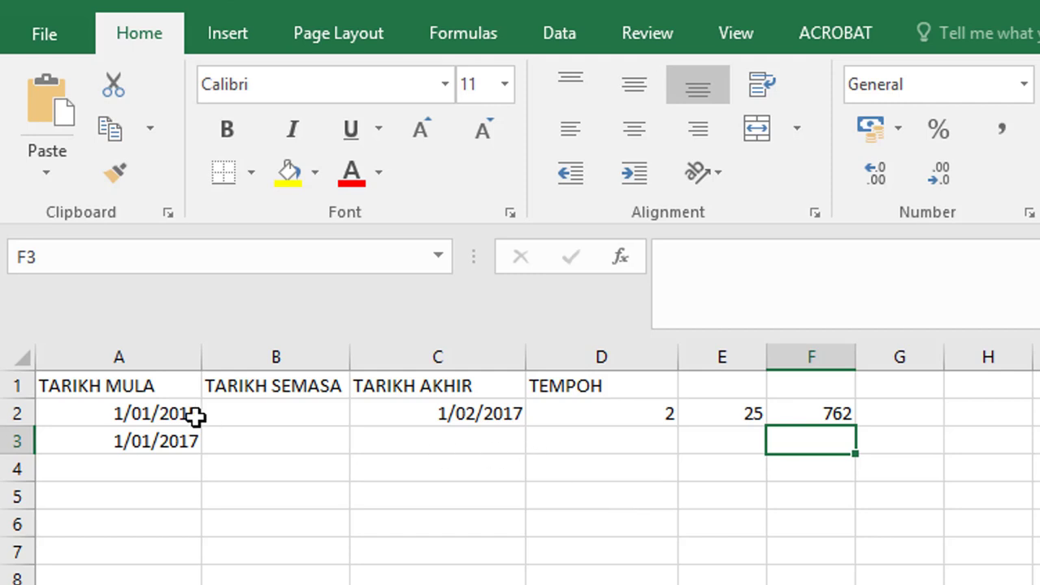
click(168, 410)
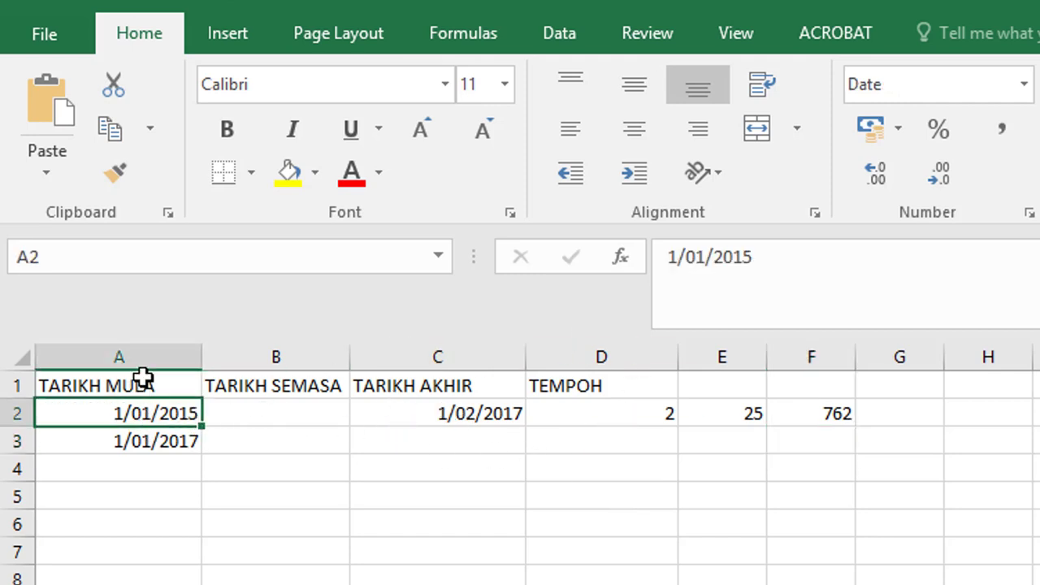
Rename the D1 header to TEMPOH TAHUN, then highlight D2's DATEDIF formula.
click(158, 349)
click(492, 351)
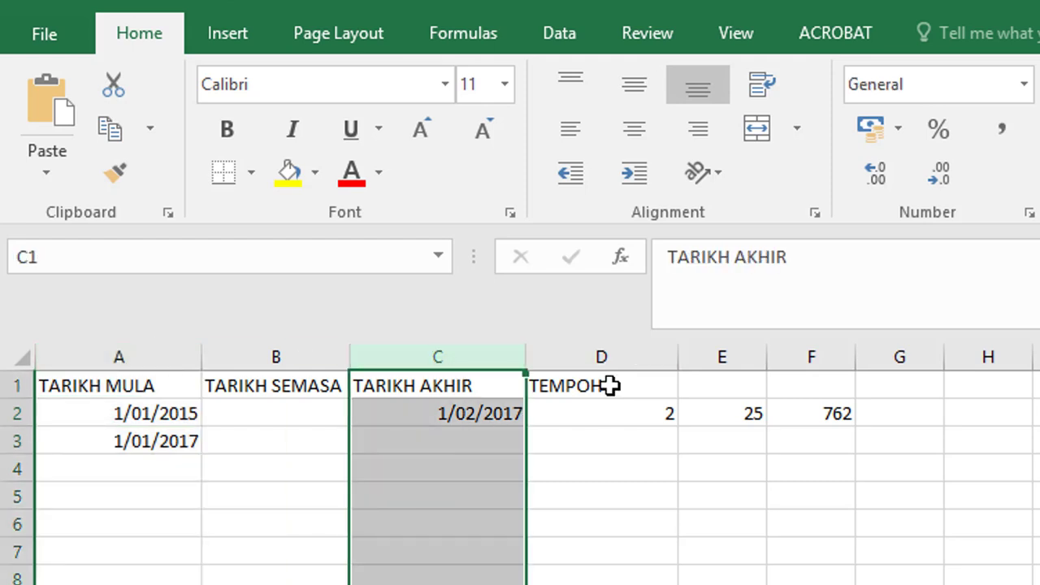
click(610, 352)
click(608, 388)
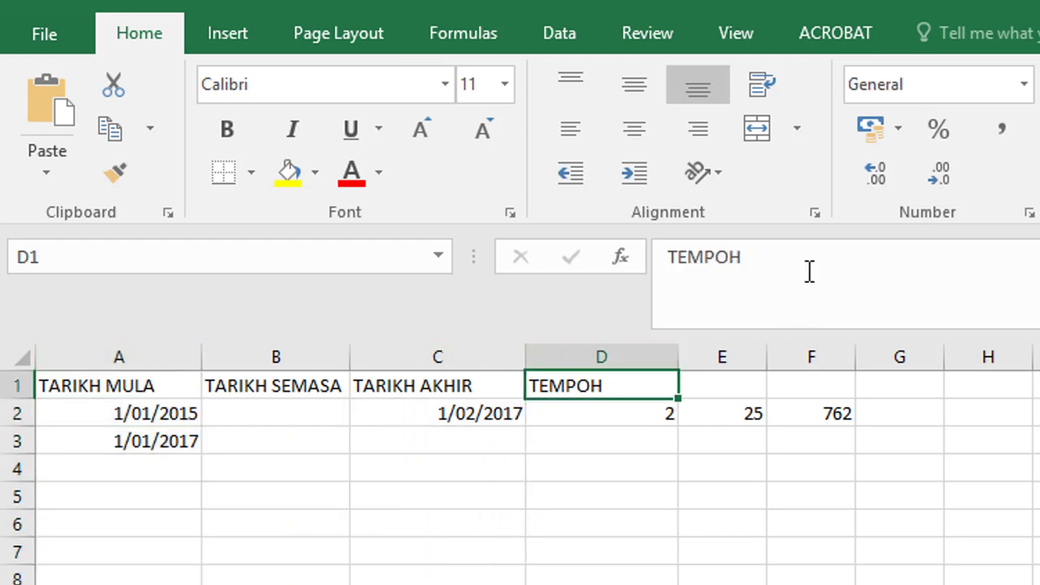
click(766, 281)
text(TAHU)
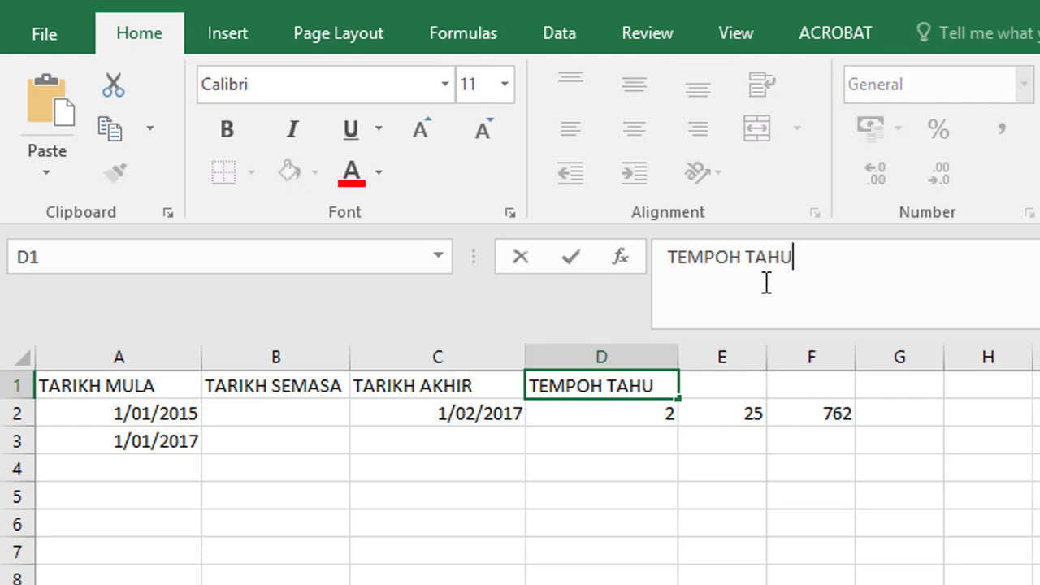
text(N)
key(ctrl+Return)
key(Down)
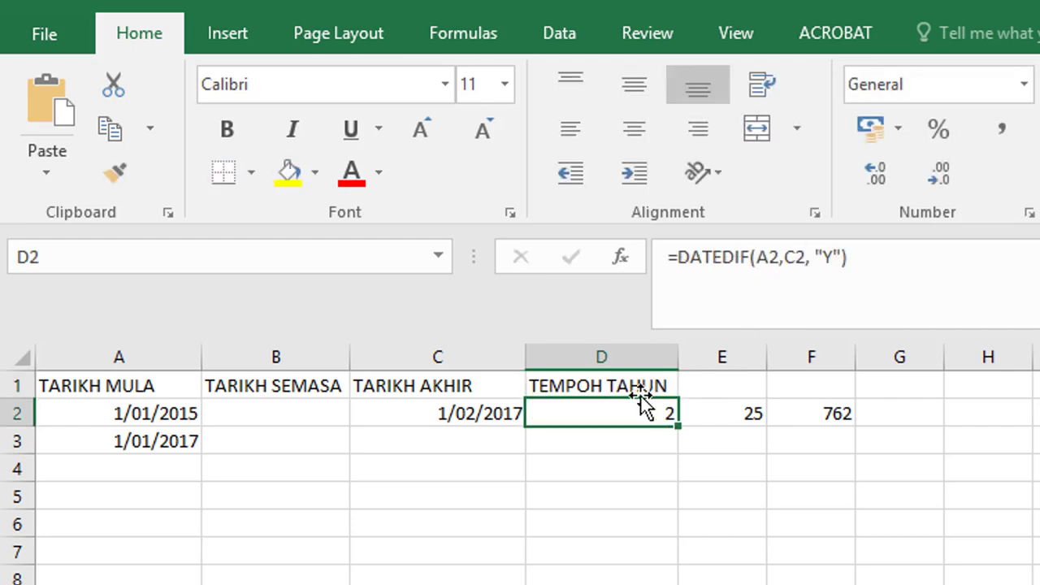
drag(840, 258, 673, 257)
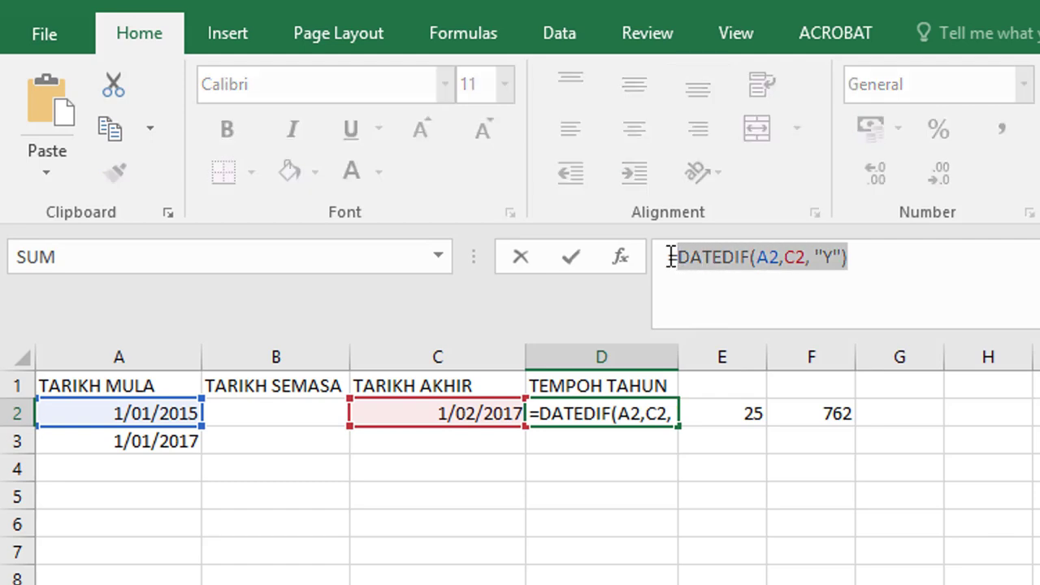
Launch Windows Magnifier from Start to enlarge the screen.
click(707, 273)
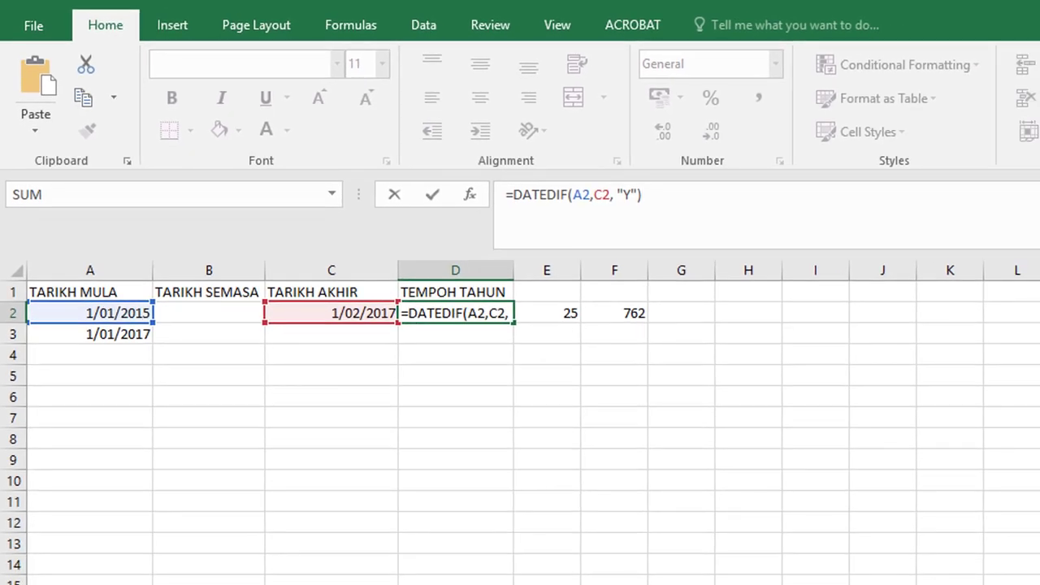
key(super)
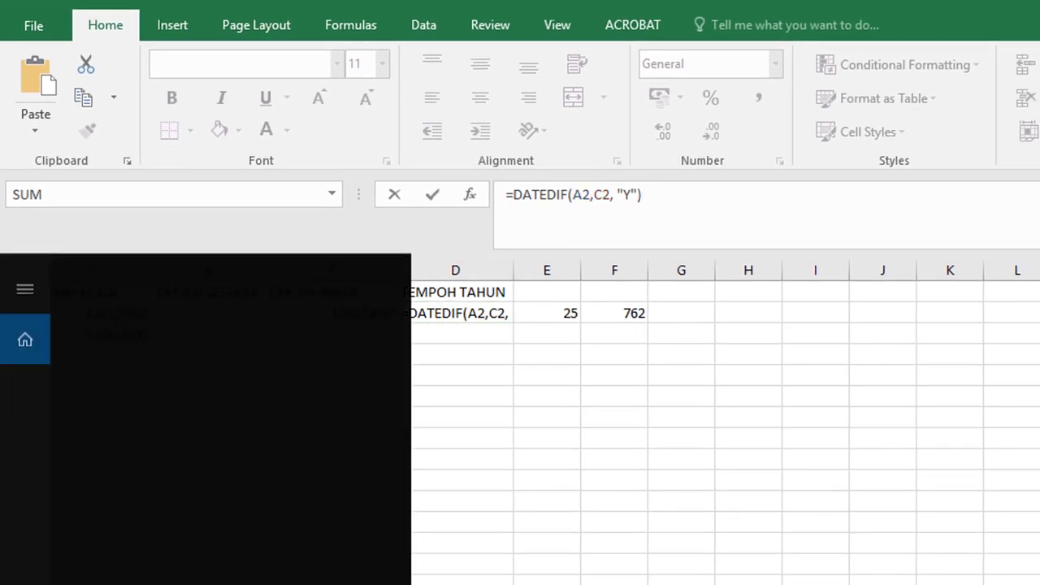
text(mag)
key(Return)
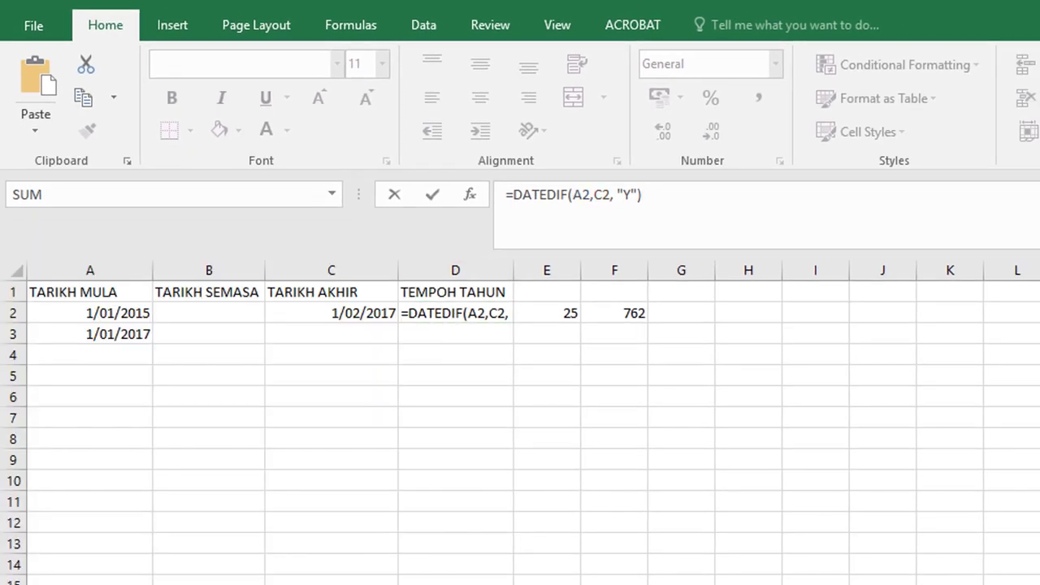
click(841, 333)
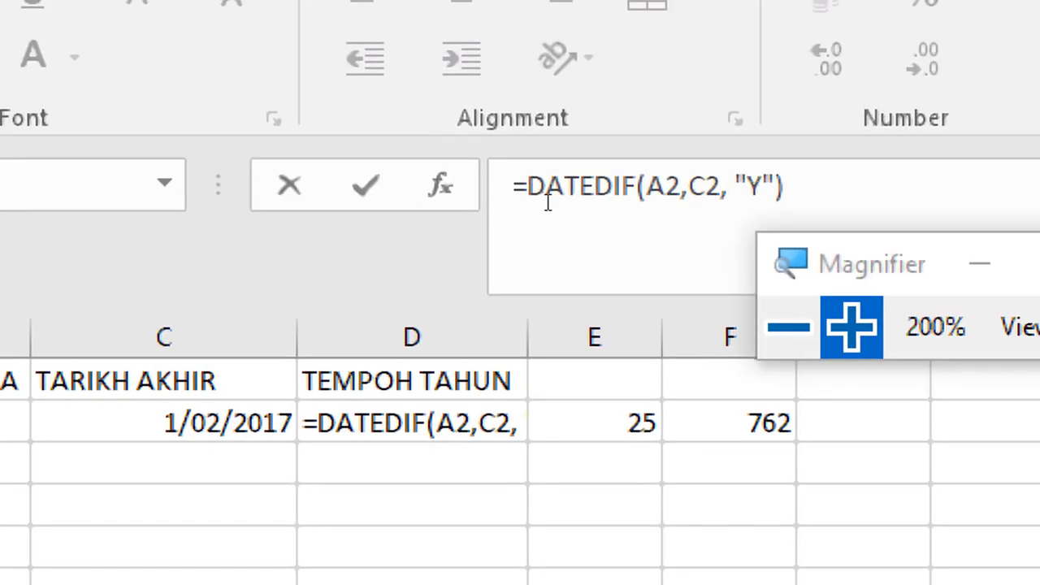
Review D2's year DATEDIF formula with its Y unit and commit it unchanged.
click(546, 193)
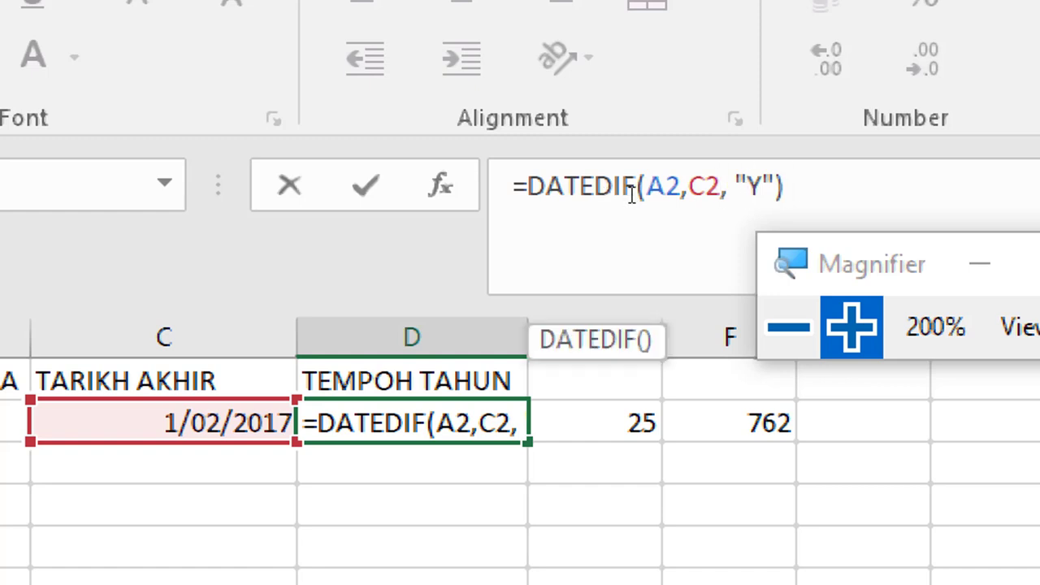
key(shift+Left)
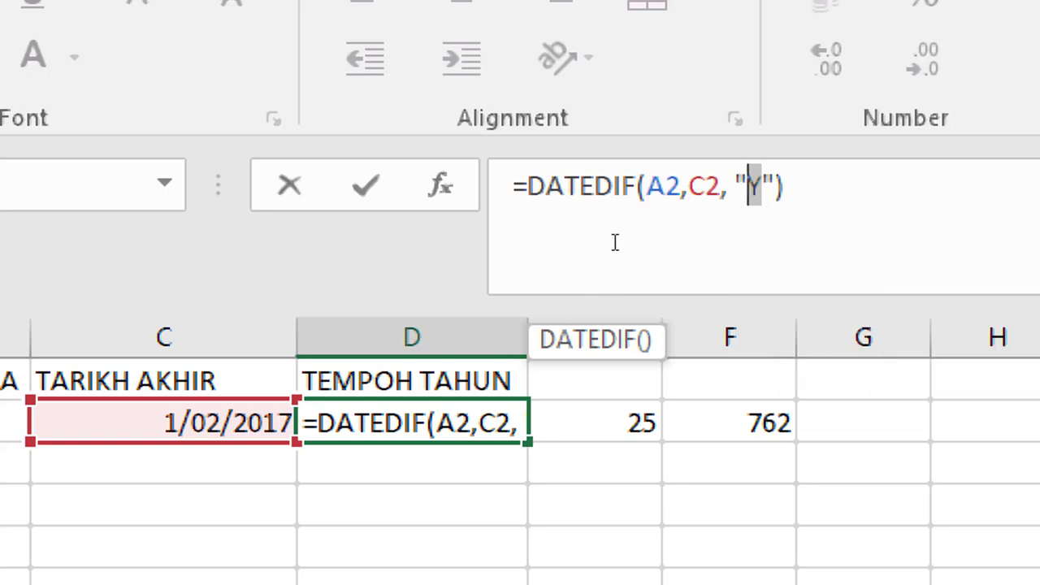
key(End)
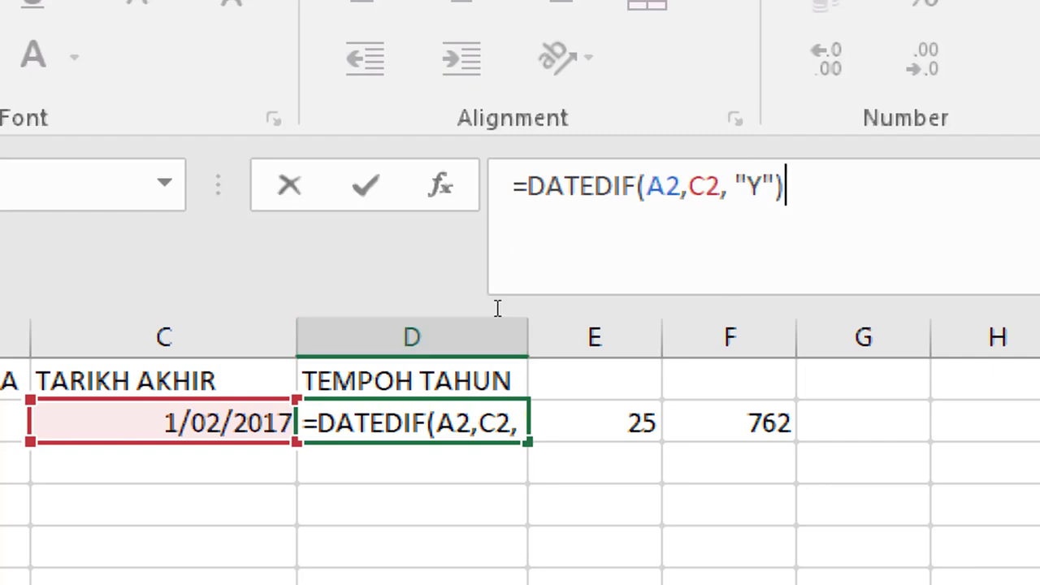
key(Return)
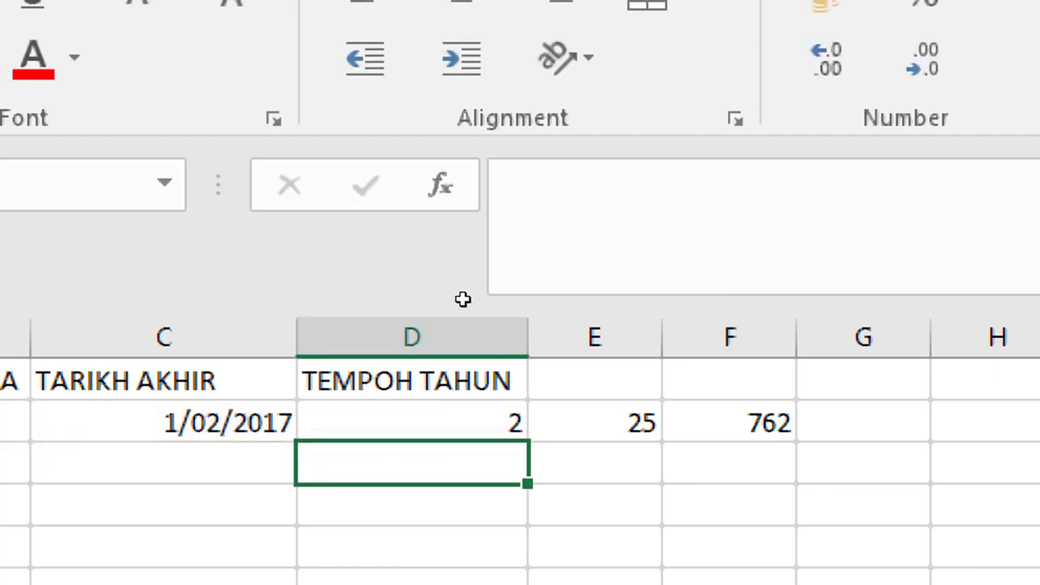
Enter the heading TEMPOH BULAN in E1.
key(Up)
key(Up)
key(Right)
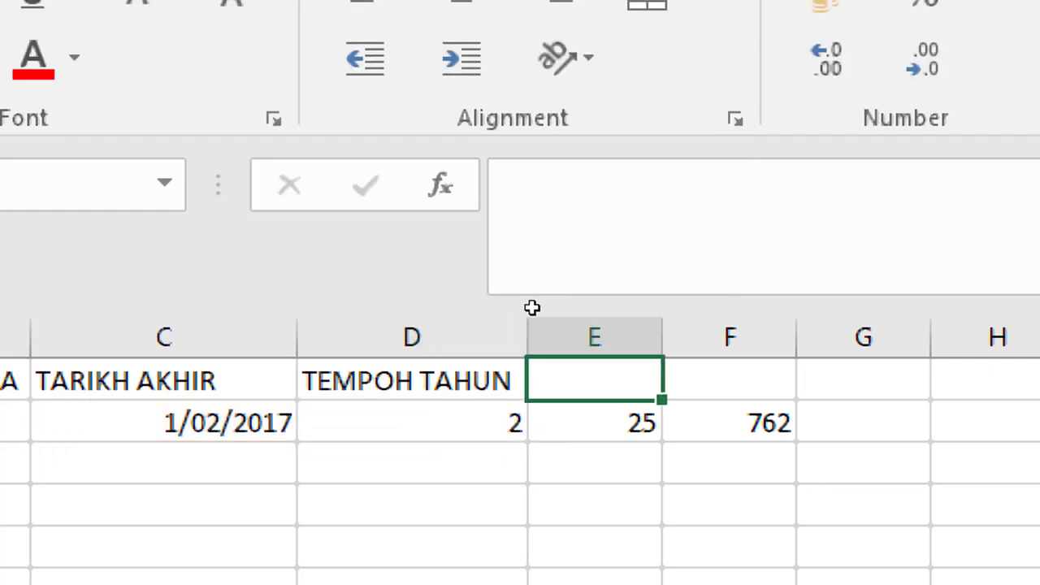
text(TEMPOH)
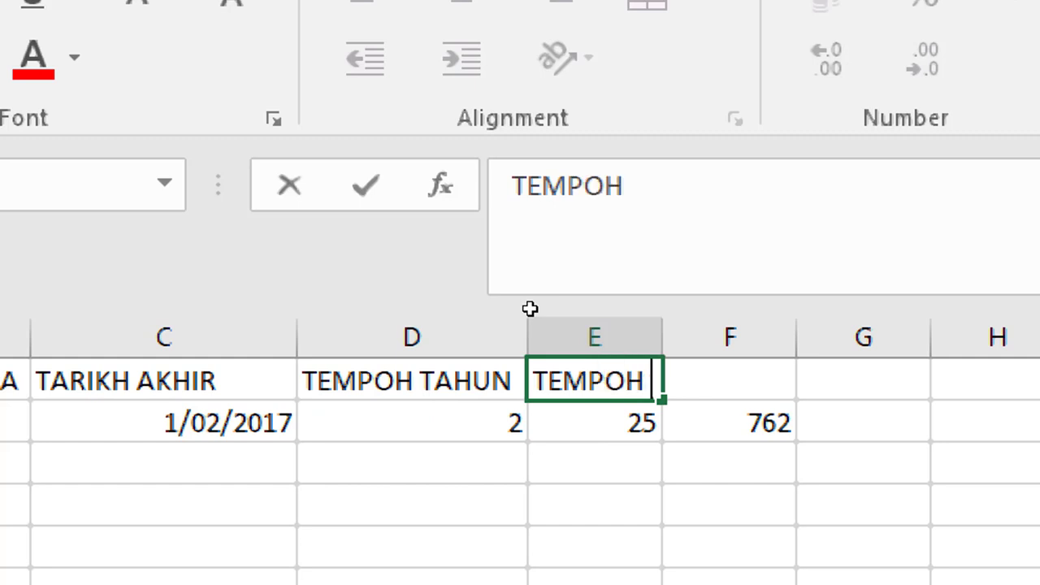
text( BULAN)
key(Return)
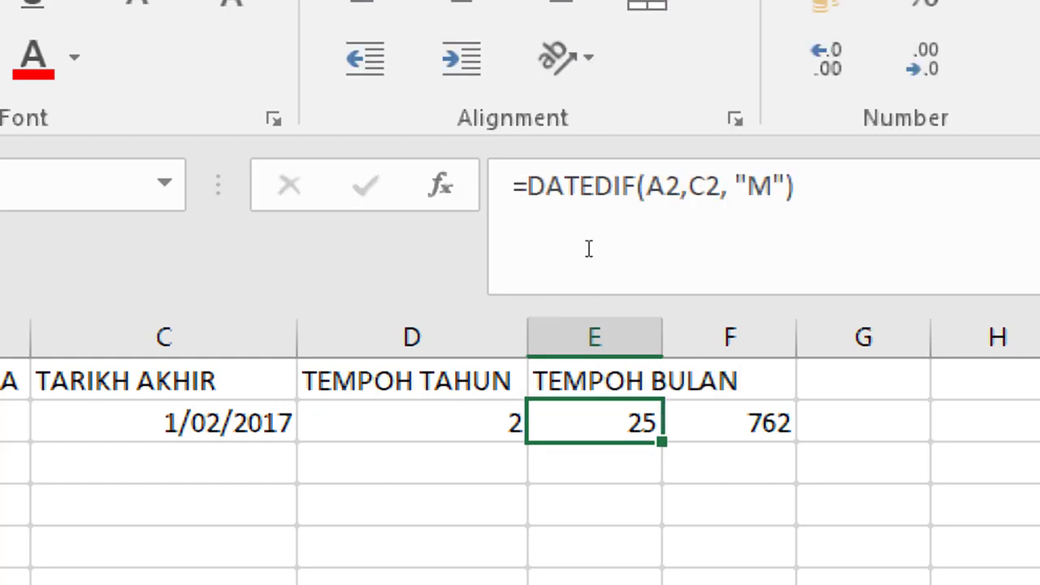
AutoFit column E to its TEMPOH BULAN header with Alt+H,O,I.
key(alt+h)
key(o)
key(i)
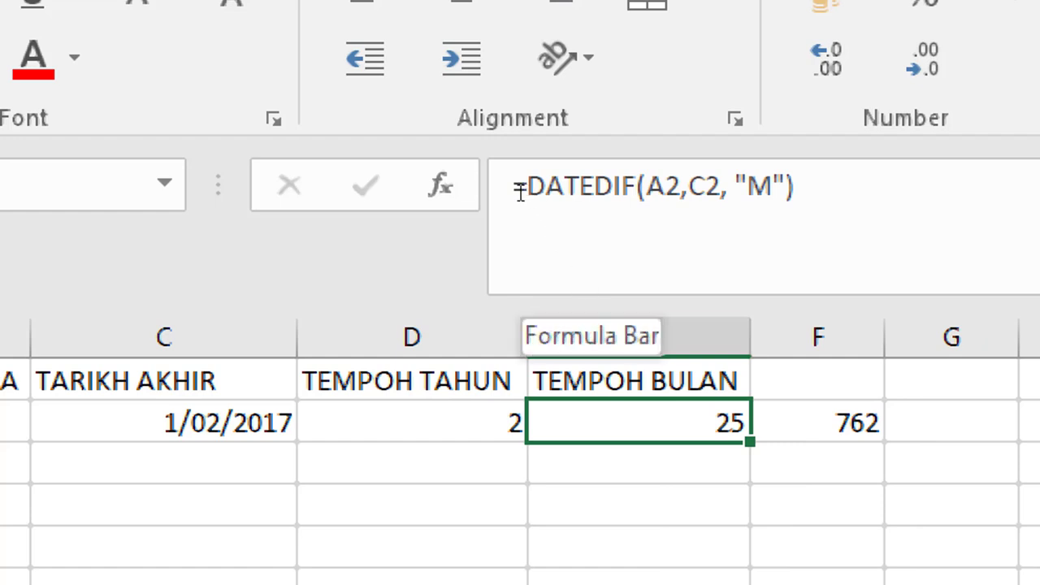
Review E2's =DATEDIF(A2,C2, "M") formula, commit it unchanged, and return to E2.
click(546, 189)
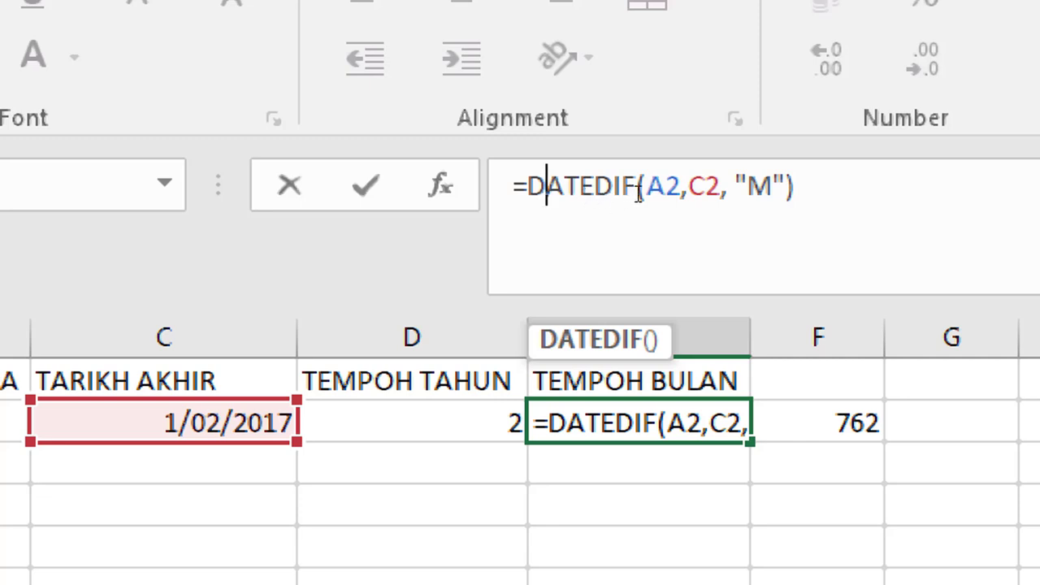
key(End)
key(Left)
key(Left)
key(shift+Left)
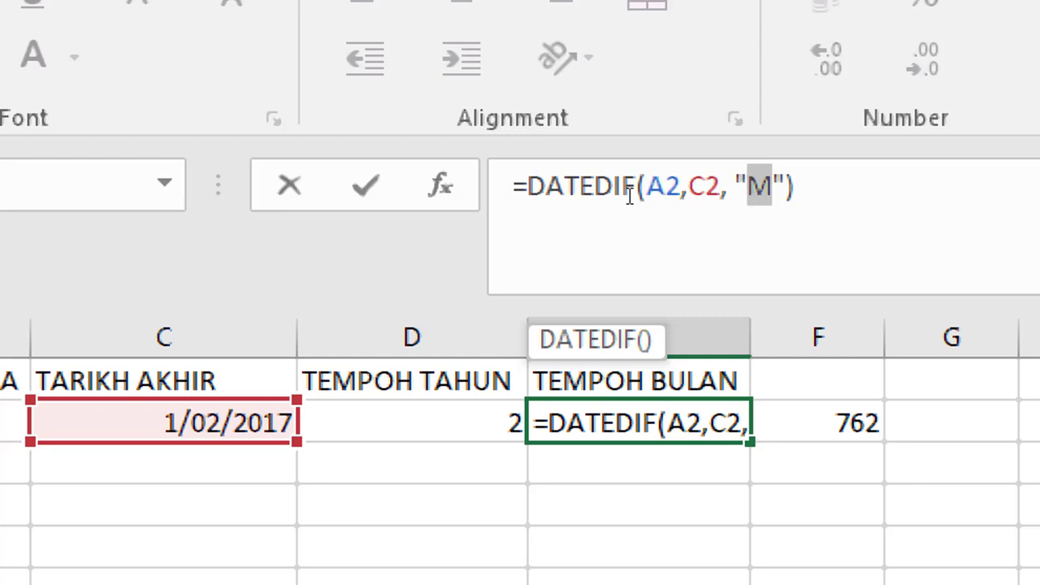
key(Left)
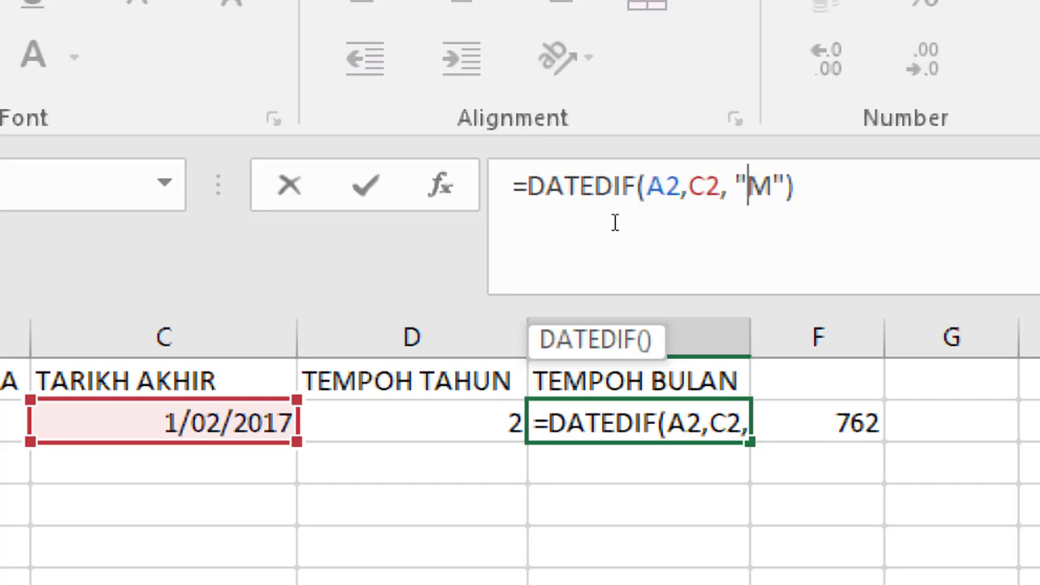
key(Return)
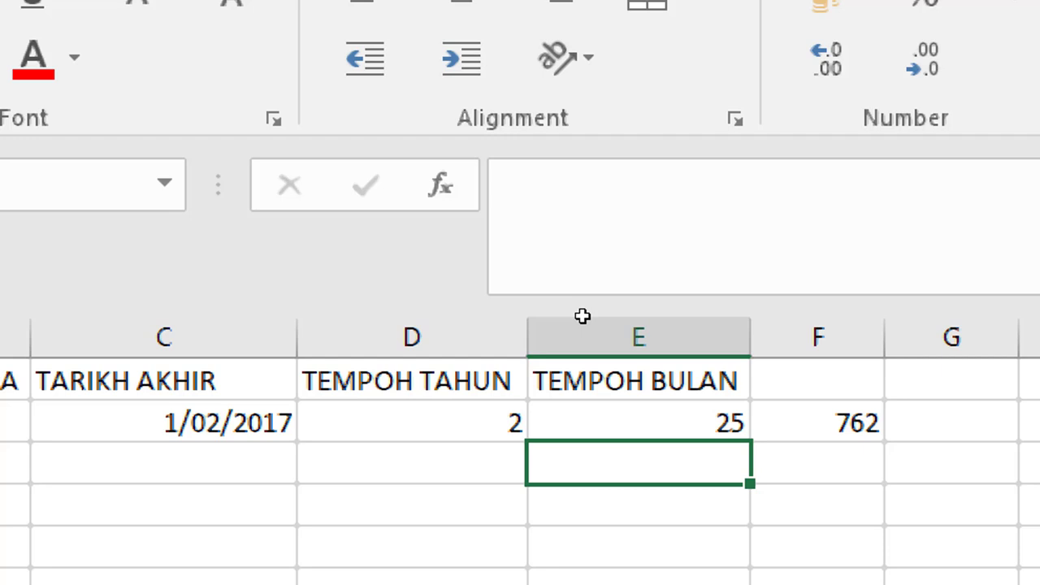
key(Up)
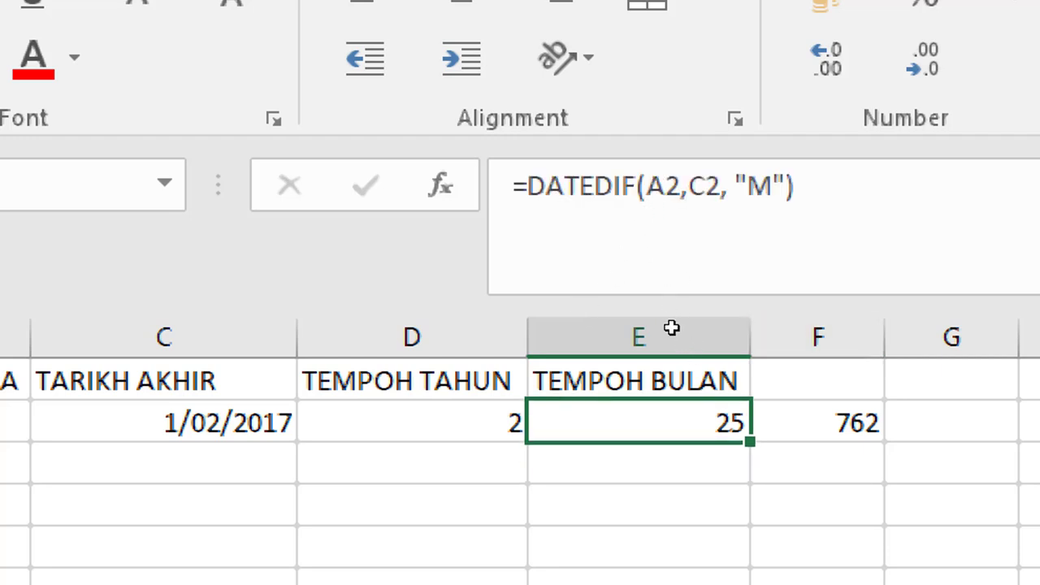
Enter the heading TEMPOH HARI in F1.
key(Up)
key(Right)
click(676, 176)
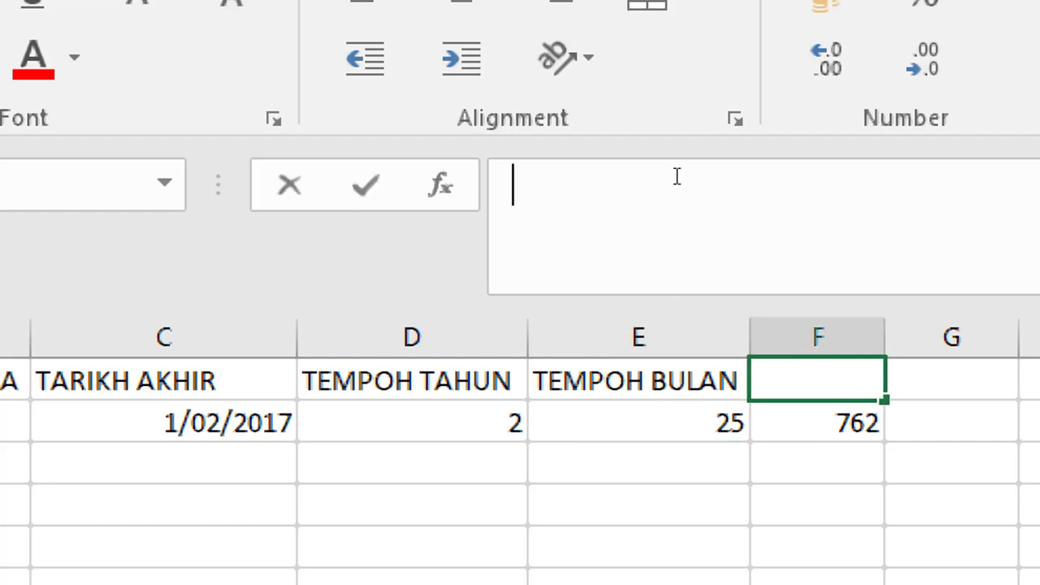
text(TEMPOH )
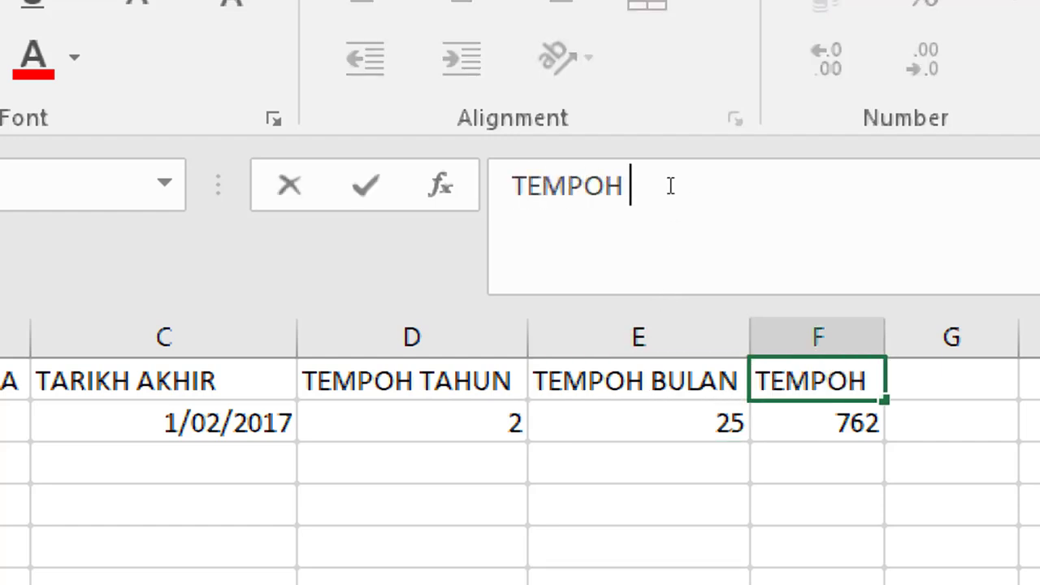
text(HARI)
key(Return)
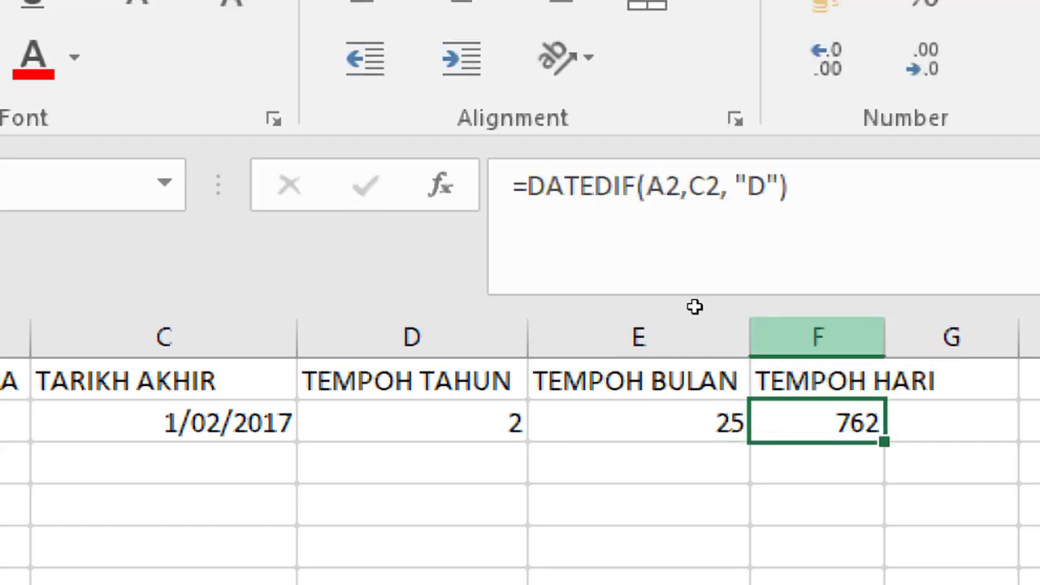
AutoFit column F to the heading and open F2's day-count formula.
key(alt+h)
key(o)
key(i)
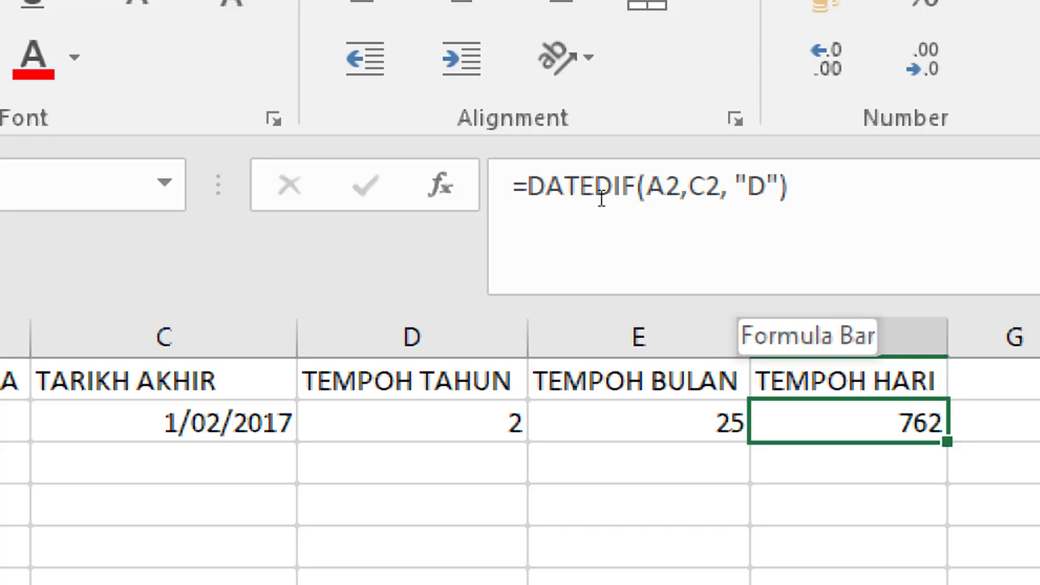
click(638, 194)
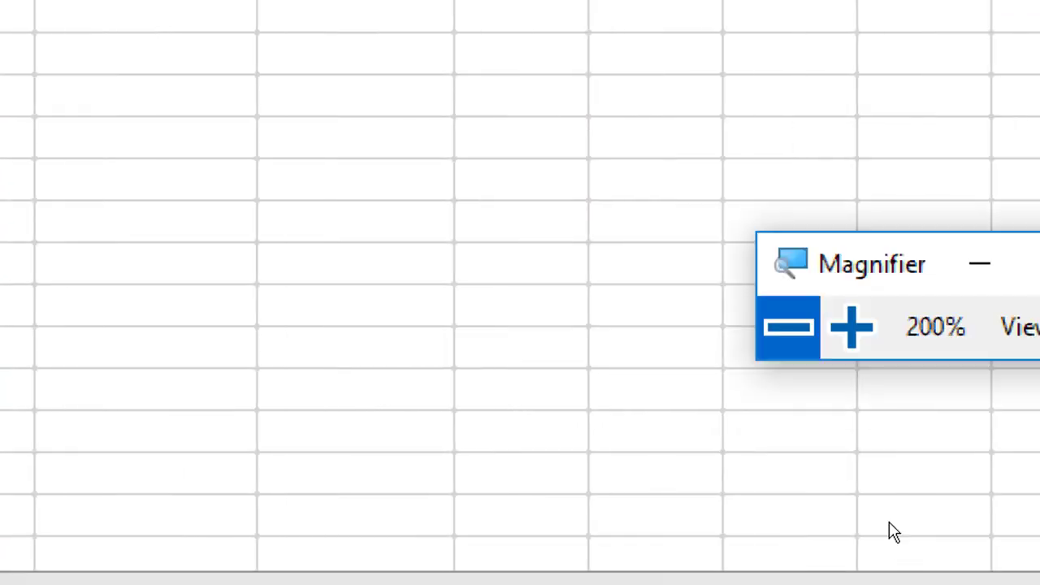
click(889, 554)
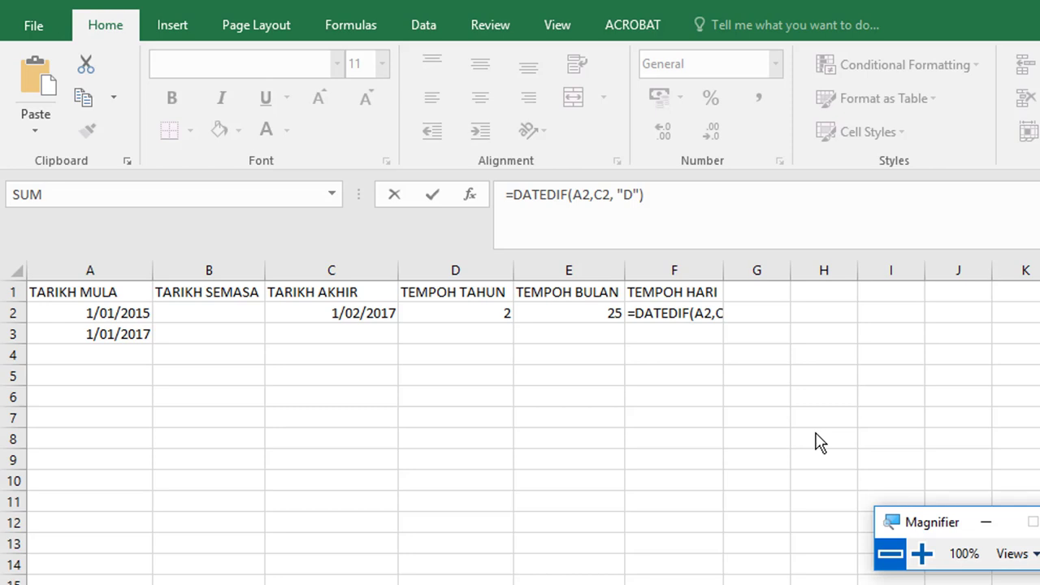
click(768, 362)
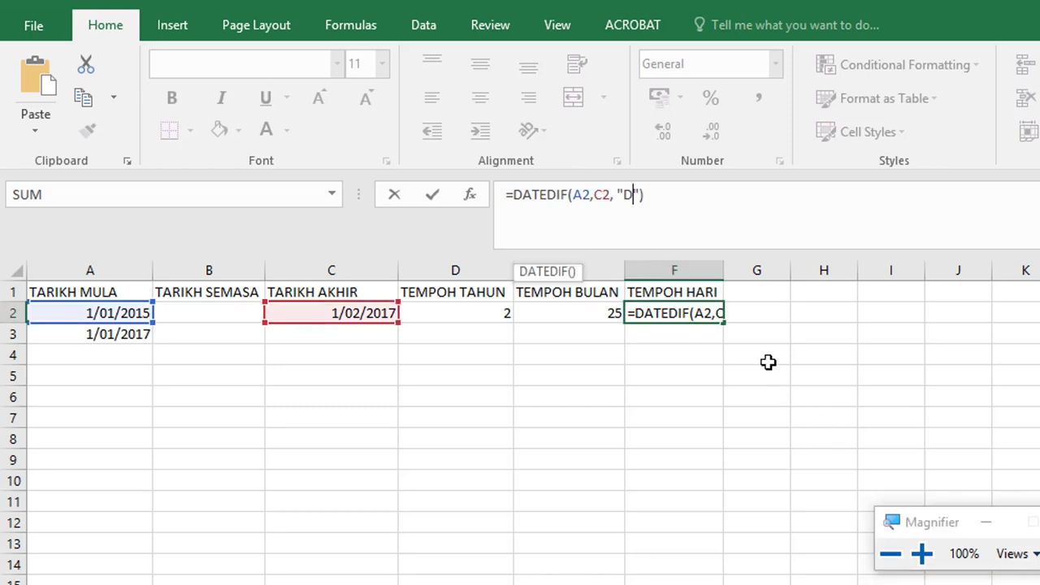
key(Return)
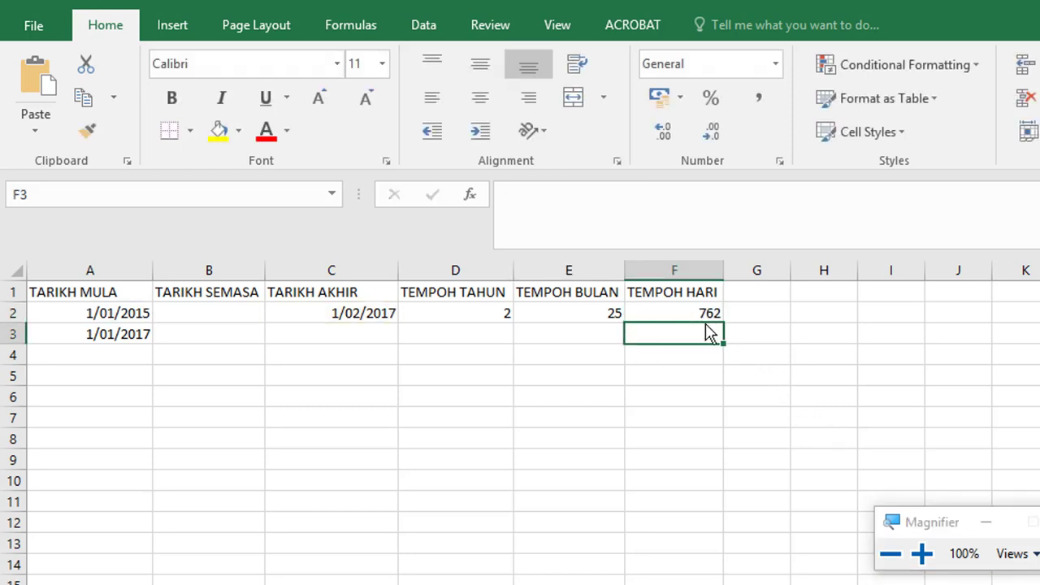
click(703, 317)
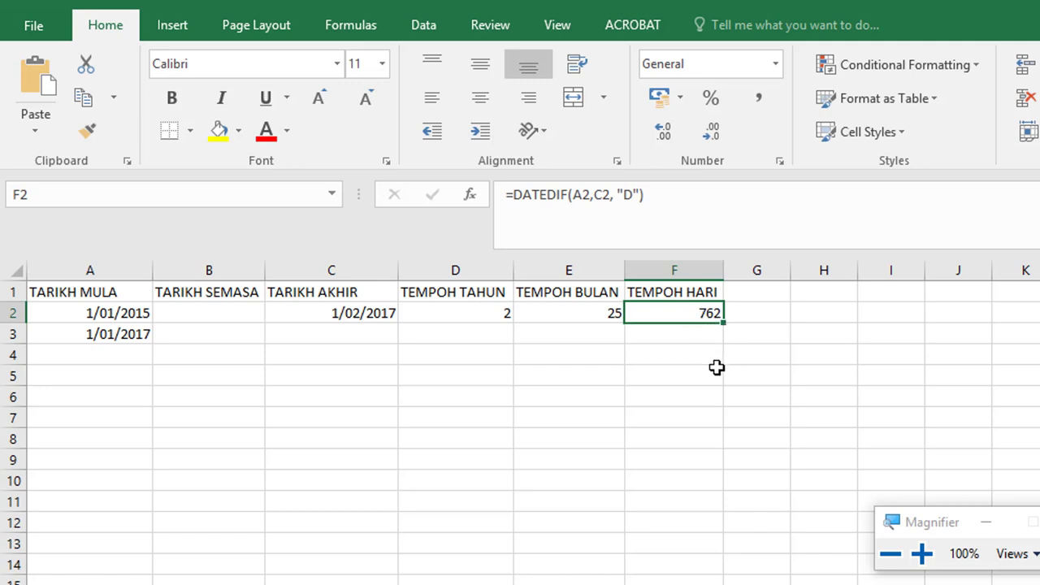
click(562, 376)
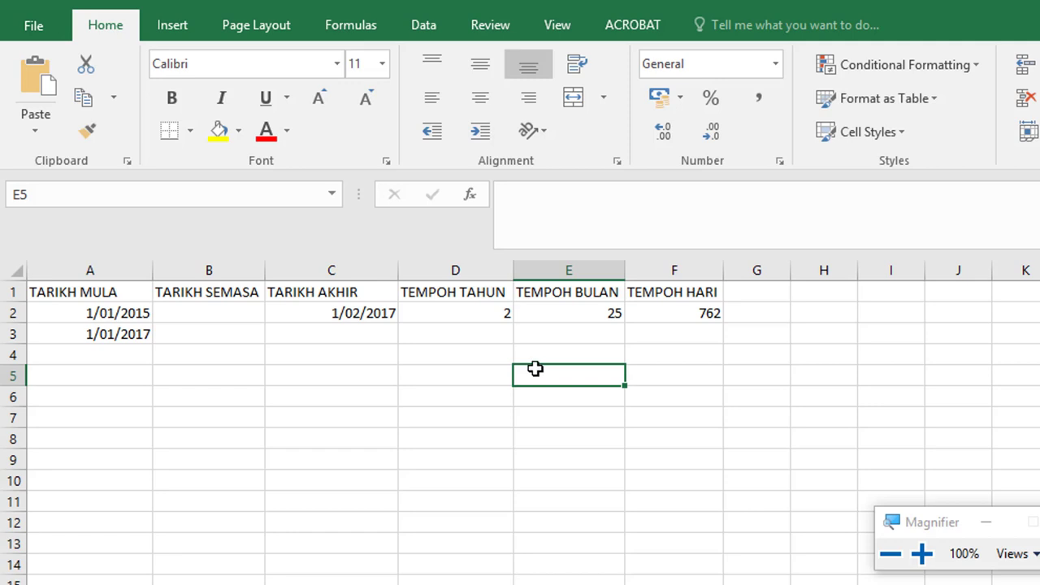
click(577, 313)
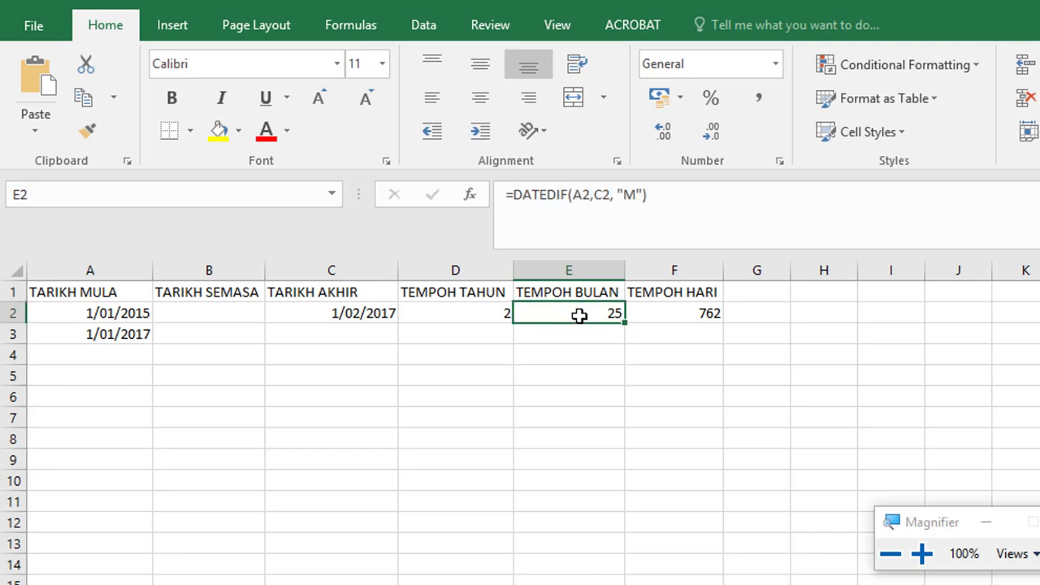
drag(676, 206, 485, 210)
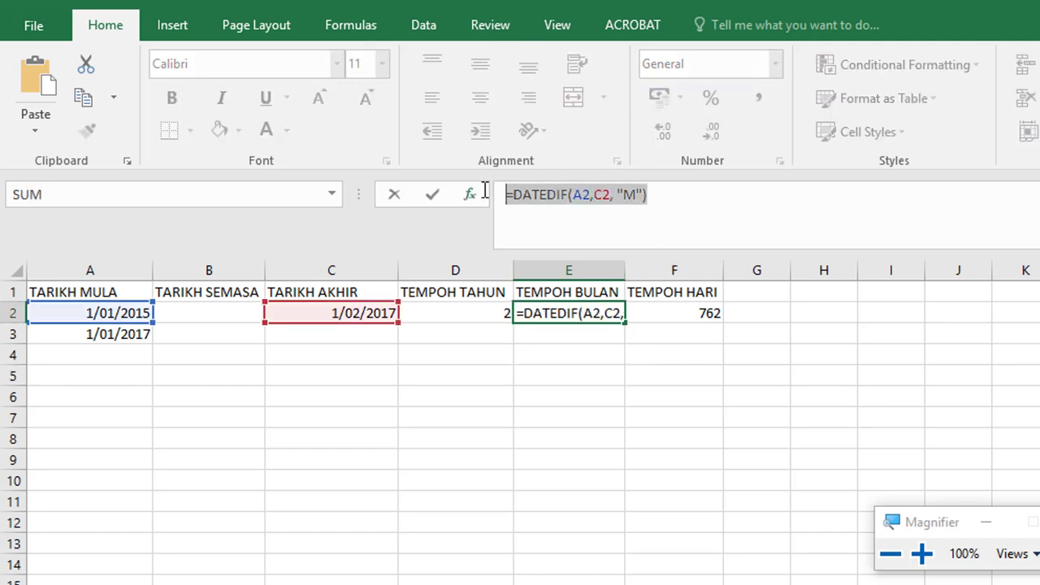
key(Return)
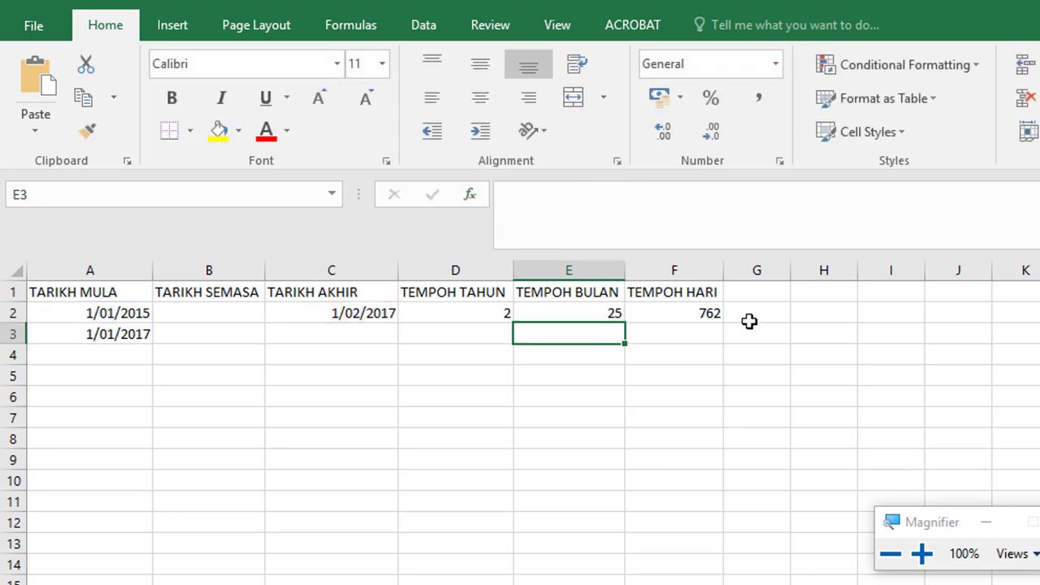
click(751, 317)
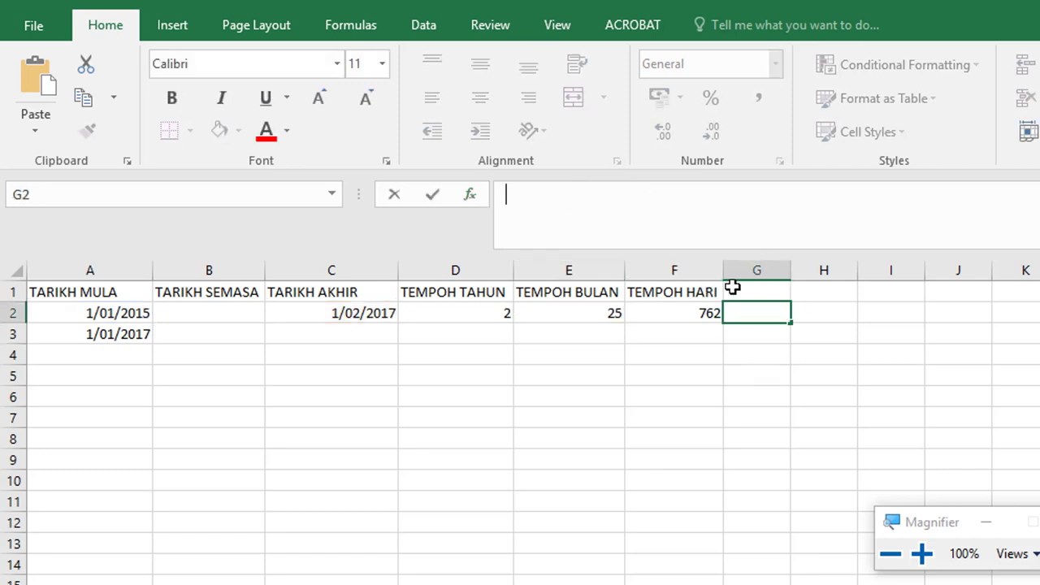
Head G1 BULAN-TAHUN and widen column G to fit it.
click(735, 291)
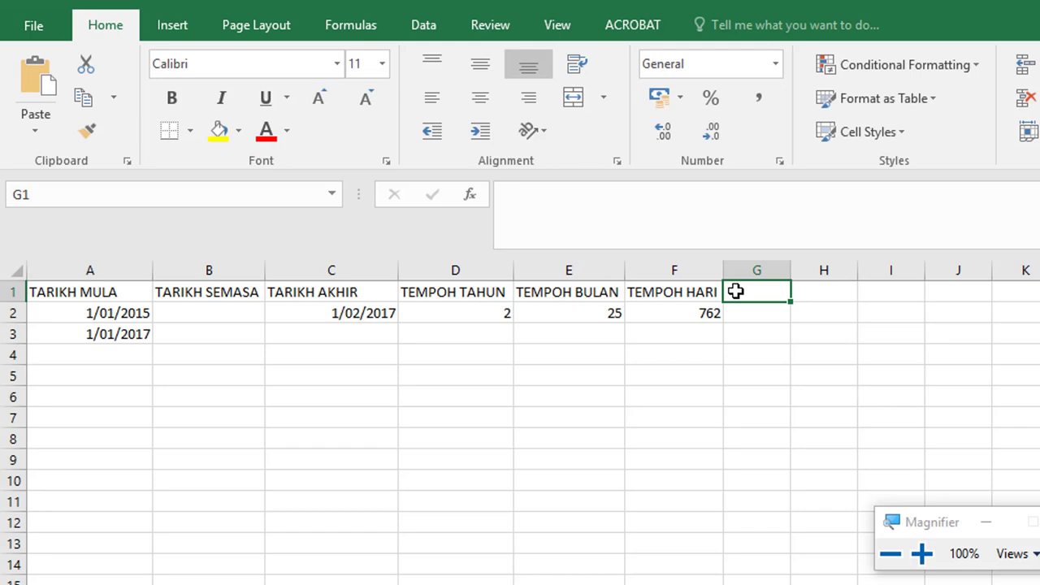
text(B)
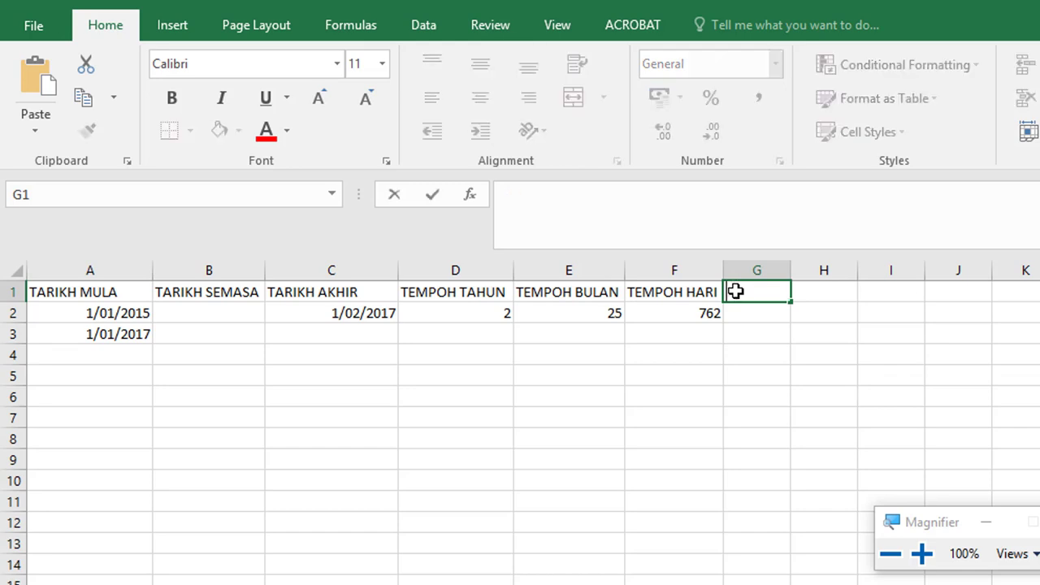
text(ULAN-)
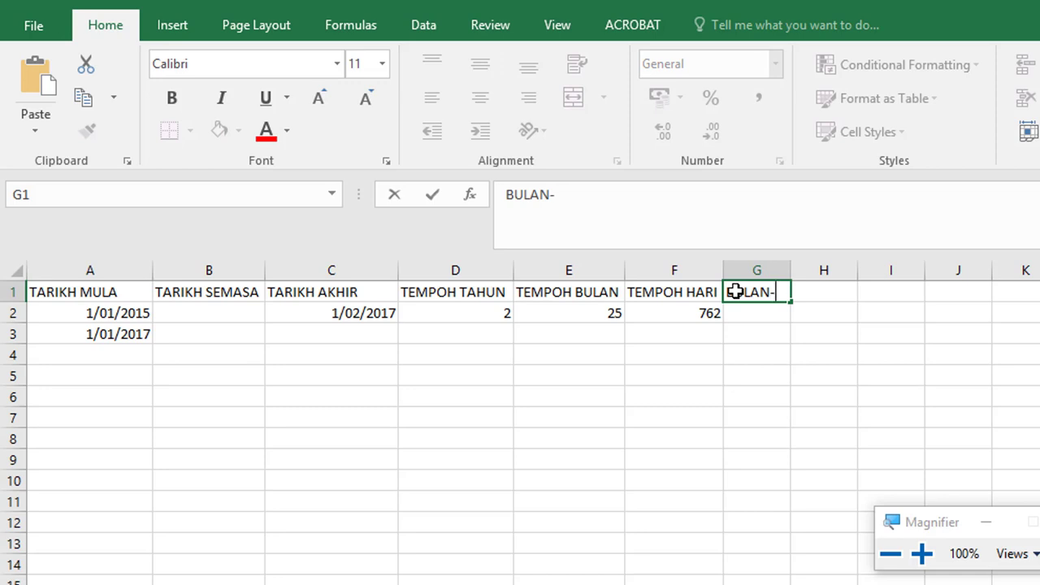
text(TAHUN)
key(Return)
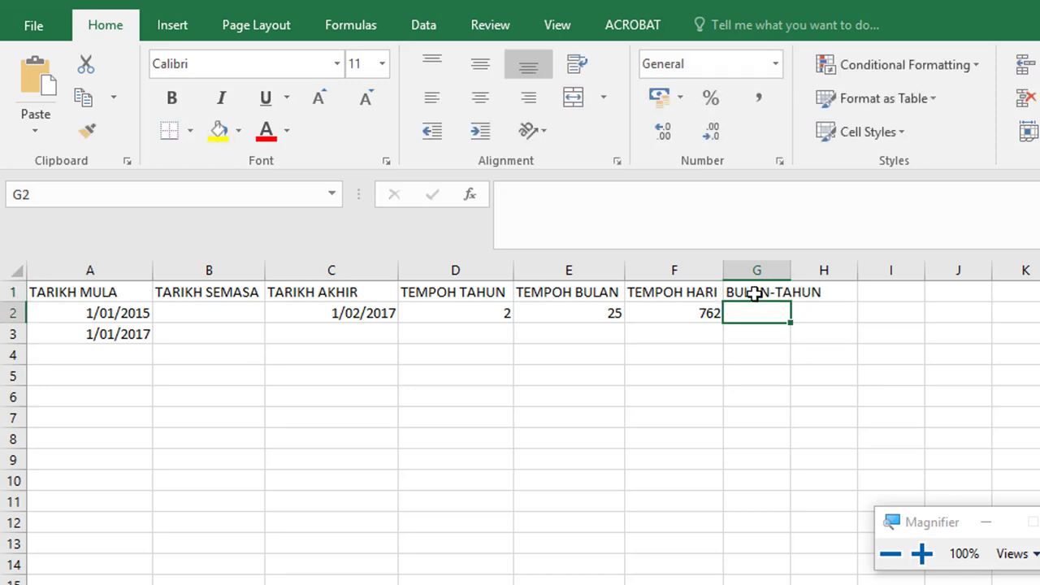
double_click(789, 271)
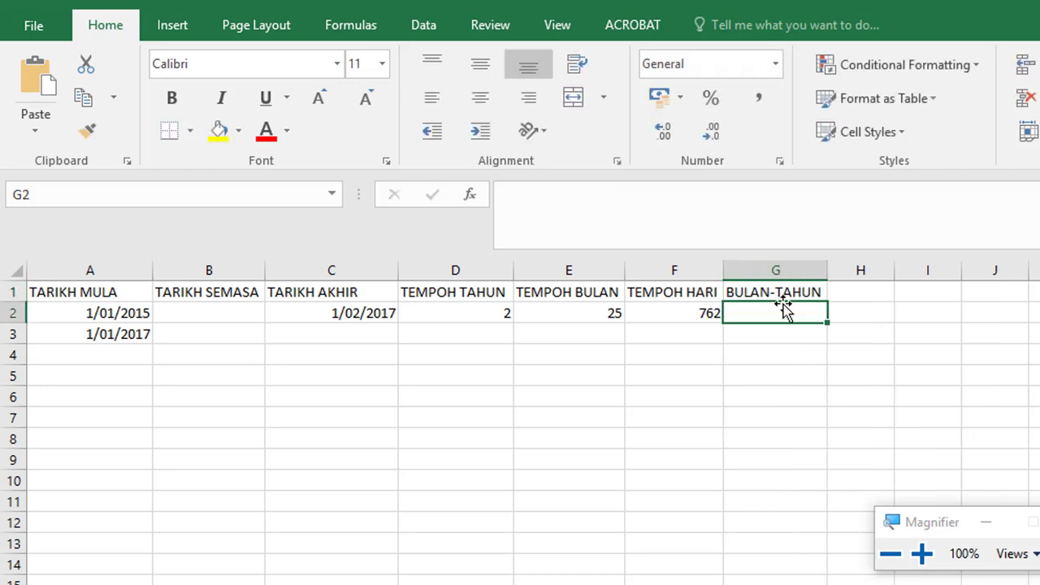
Paste the DATEDIF formula into G2 and change its unit to "YM".
click(801, 240)
text(=DATEDIF(A2,C2, "M"))
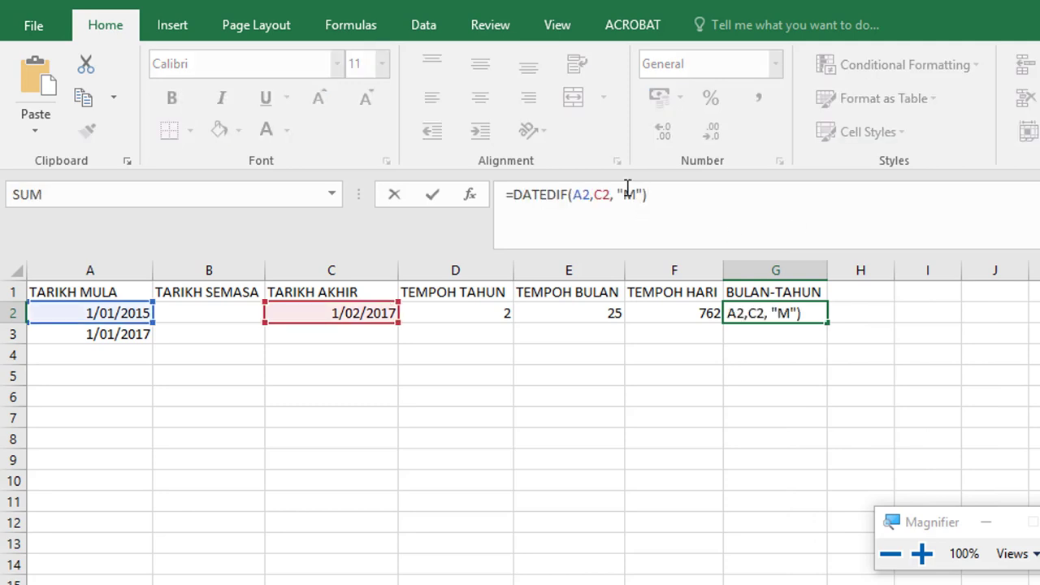
click(639, 196)
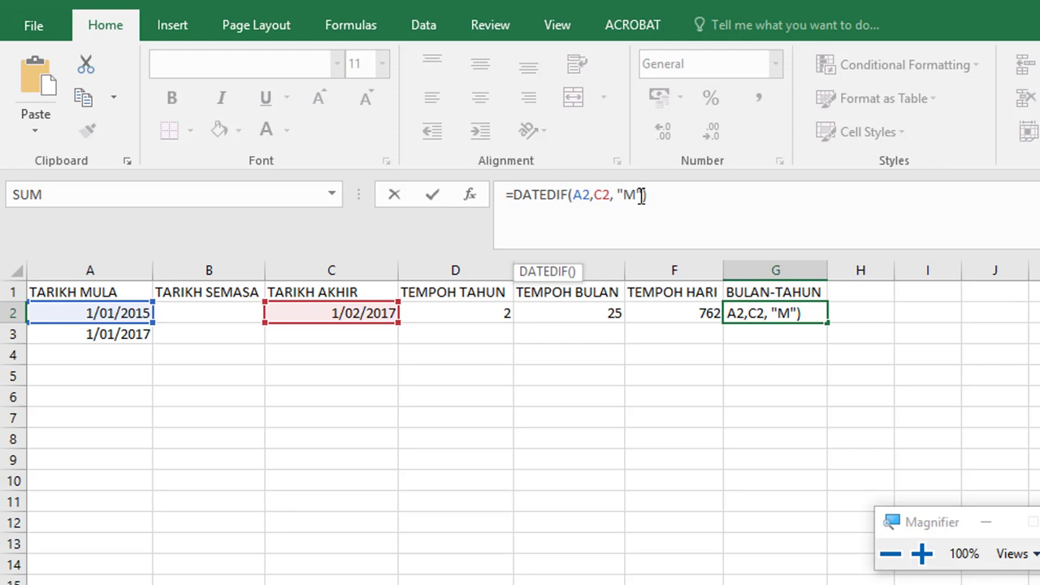
text(Y)
key(Return)
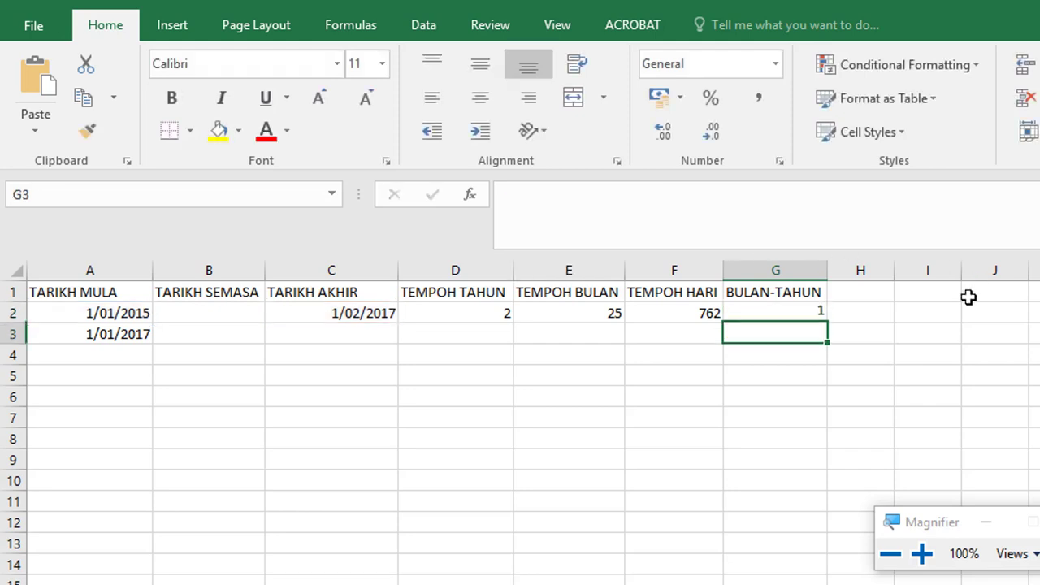
Recheck the YM formula in G2 and the BULAN-TAHUN heading in G1.
click(785, 309)
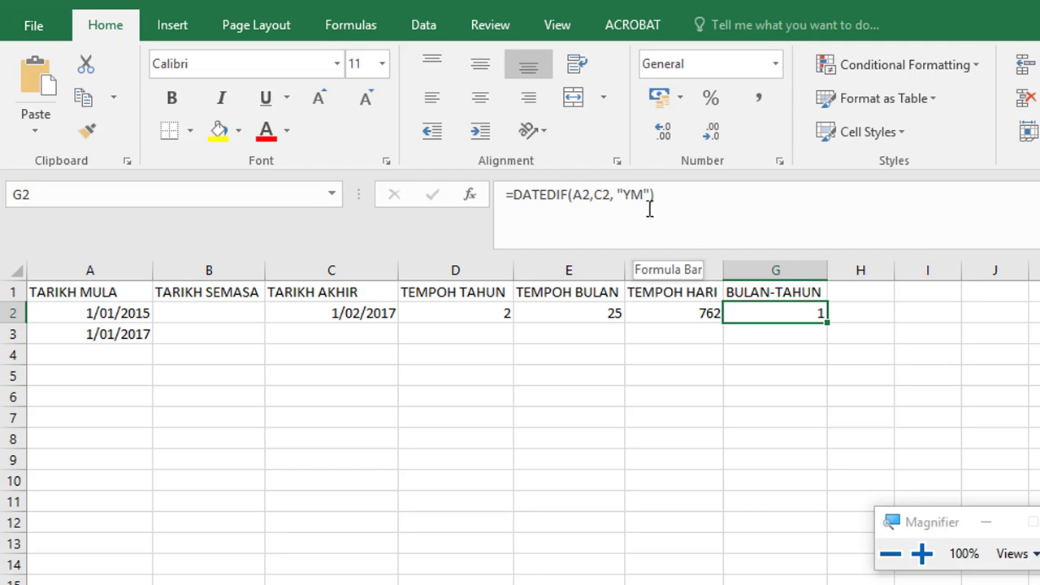
click(627, 195)
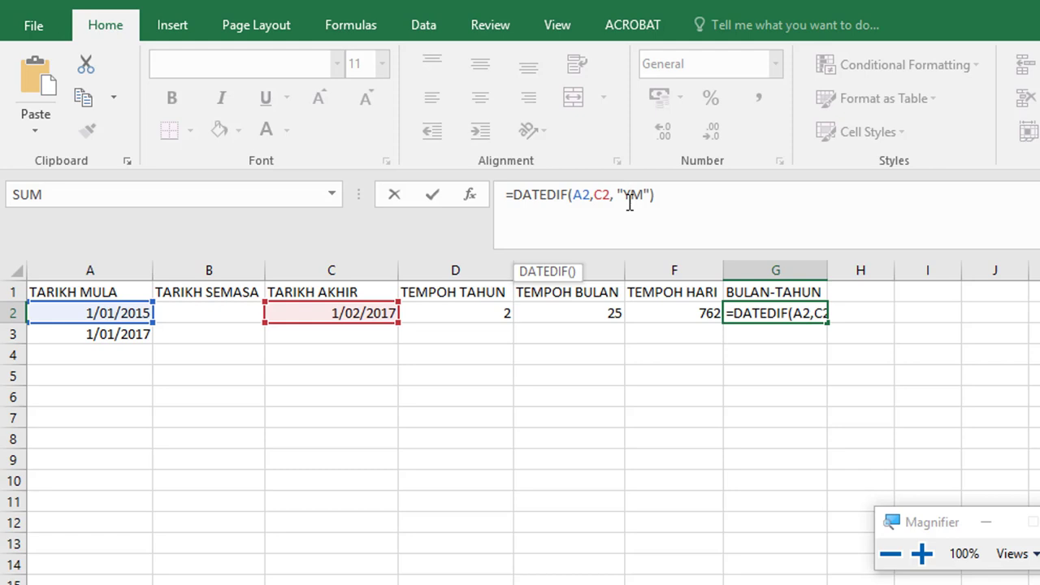
key(Return)
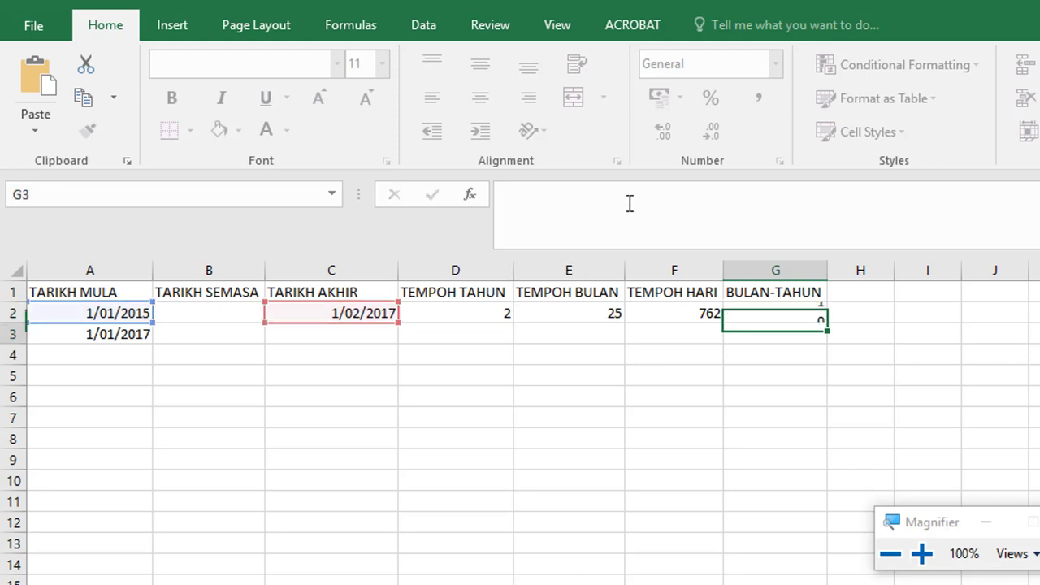
click(796, 311)
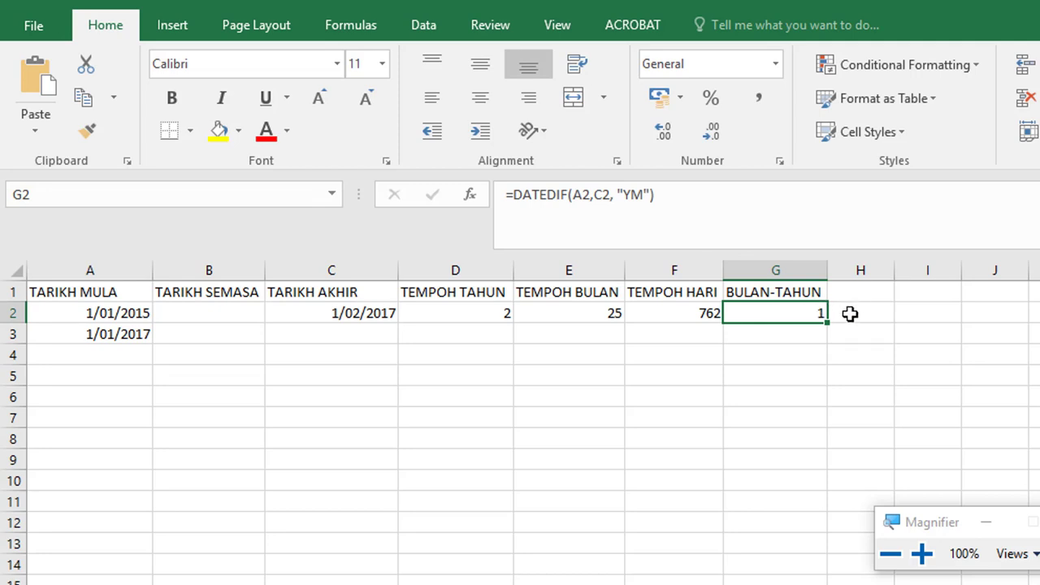
click(850, 312)
click(804, 294)
Paste the DATEDIF formula into H2 with its unit changed to "MD".
click(845, 310)
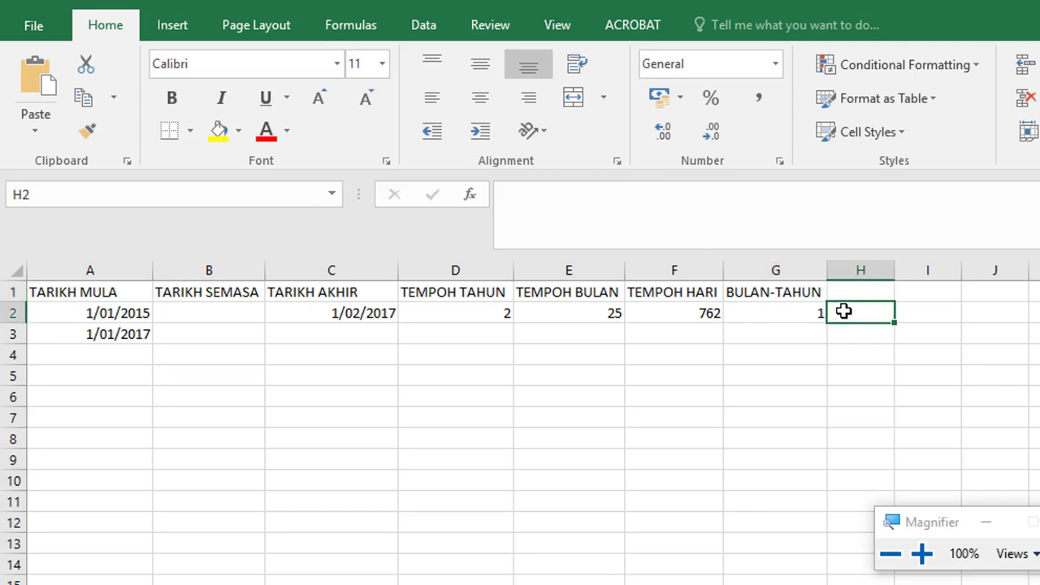
click(832, 230)
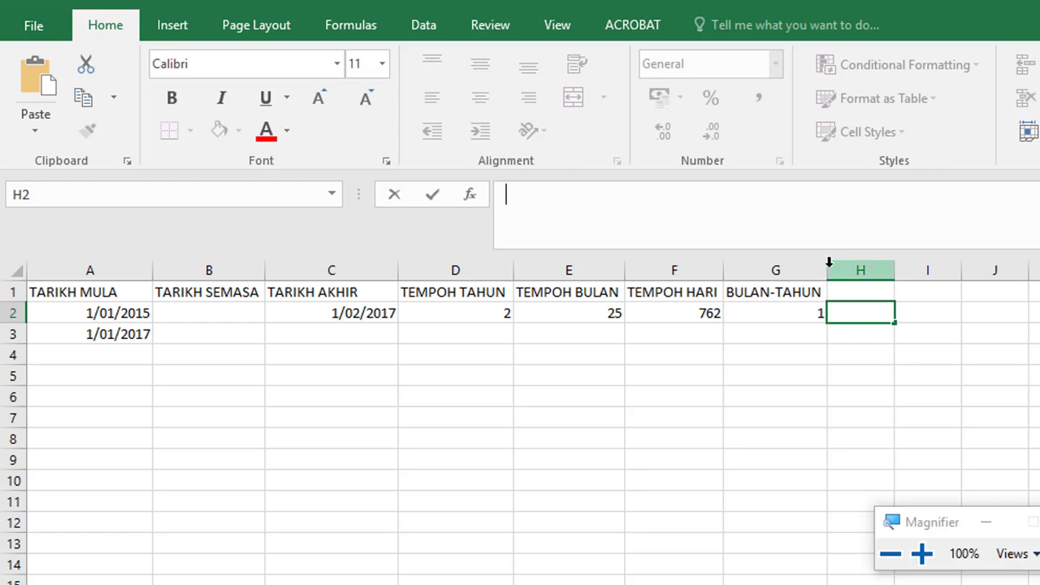
text(=DATEDIF(A2,C2, "M"))
click(636, 195)
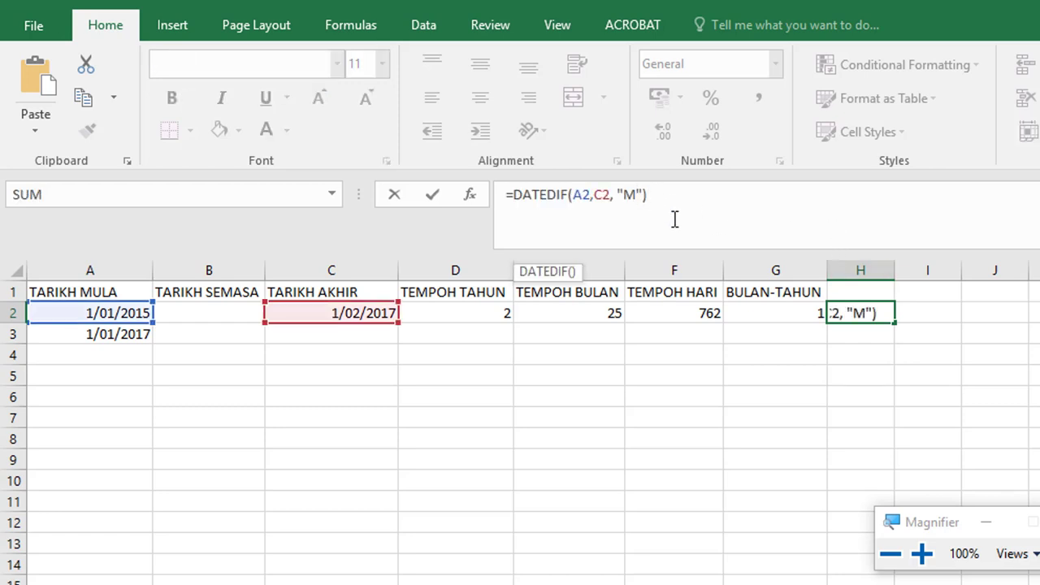
text(d)
key(BackSpace)
text(D)
key(Return)
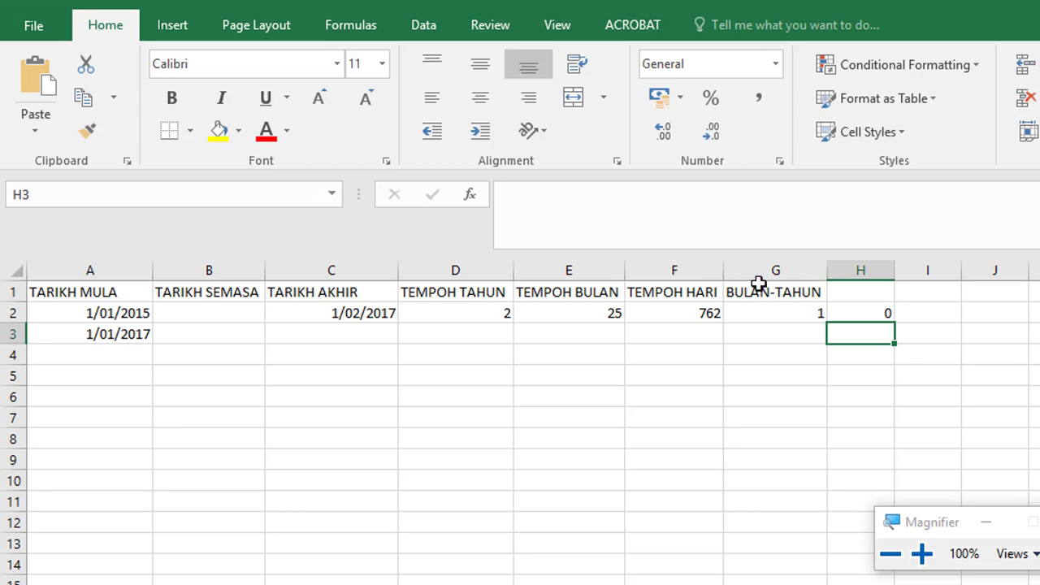
click(863, 311)
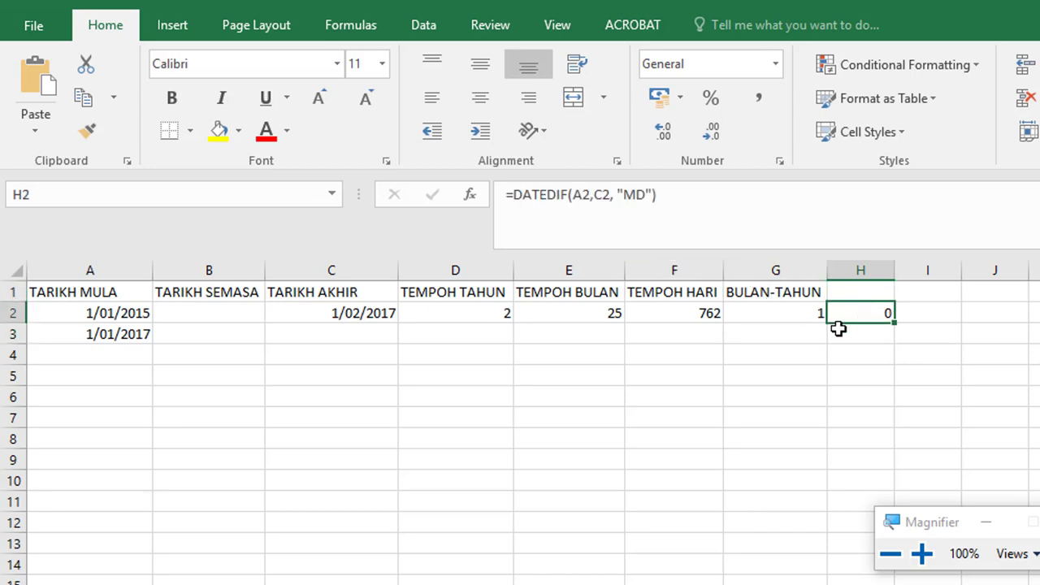
Head H1 BULAN-HARI and recommit H2's formula unchanged.
click(863, 285)
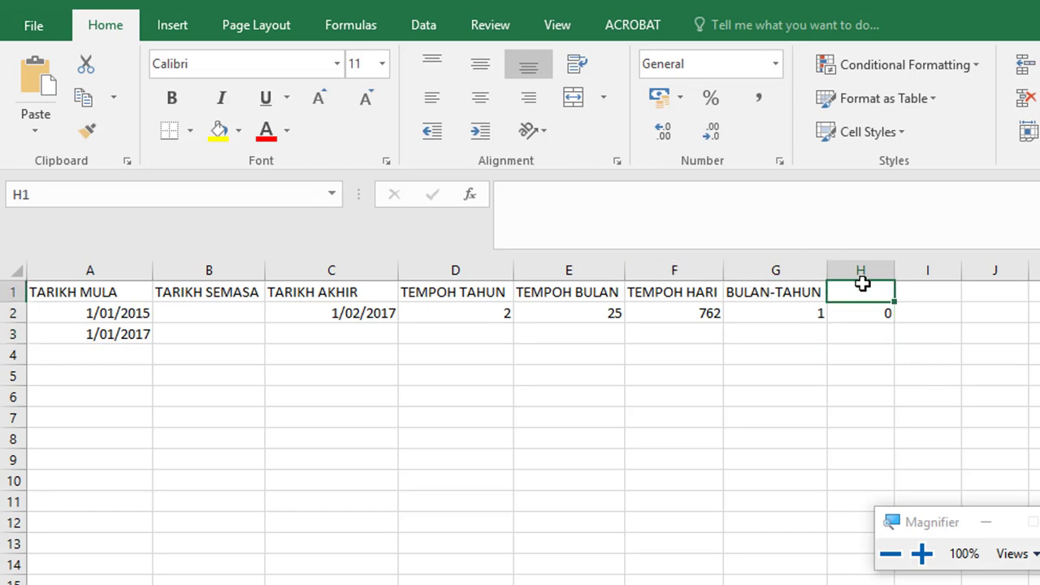
text(BULAN)
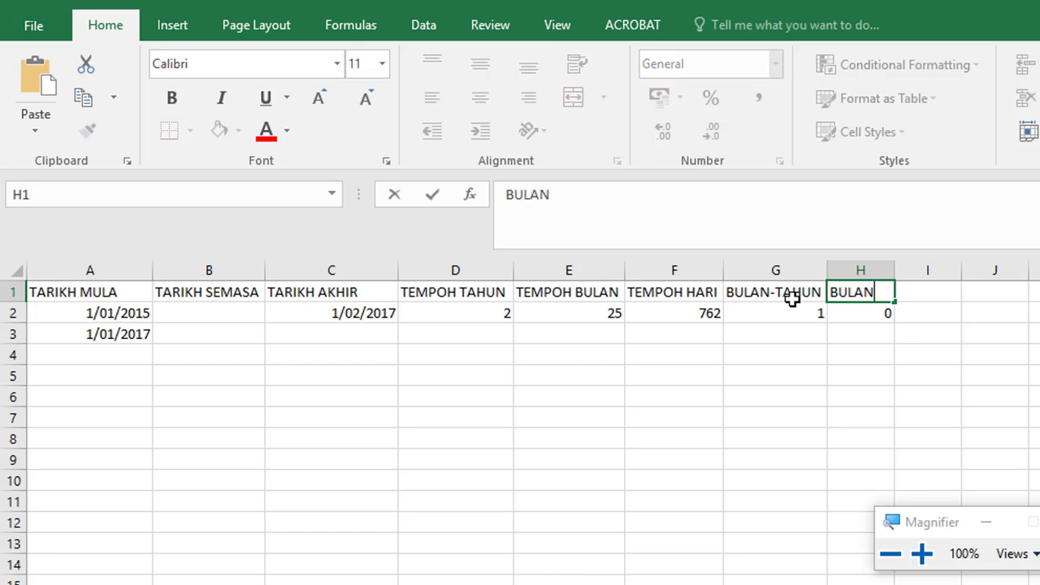
text(-HARI)
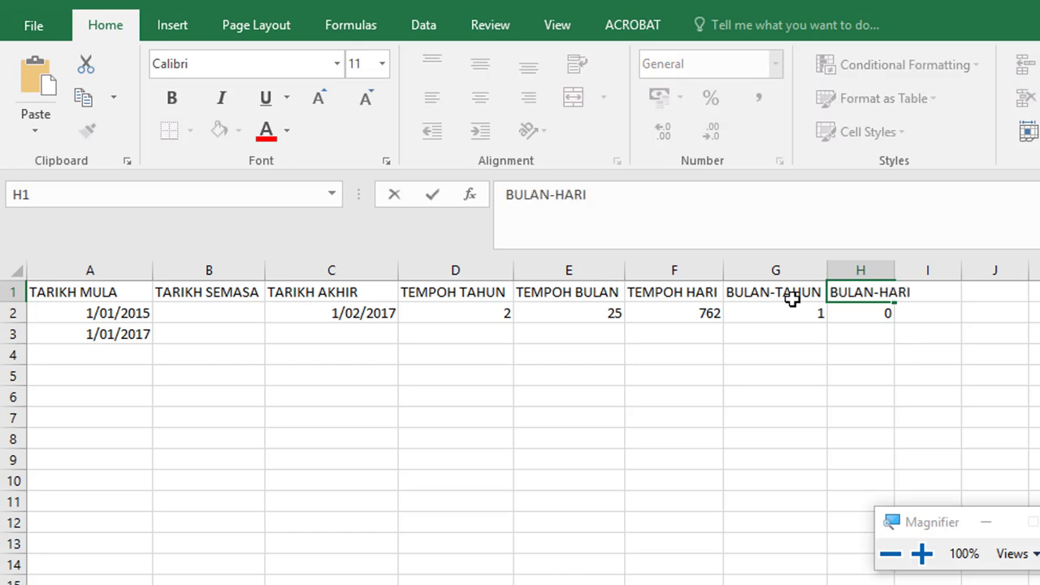
key(Return)
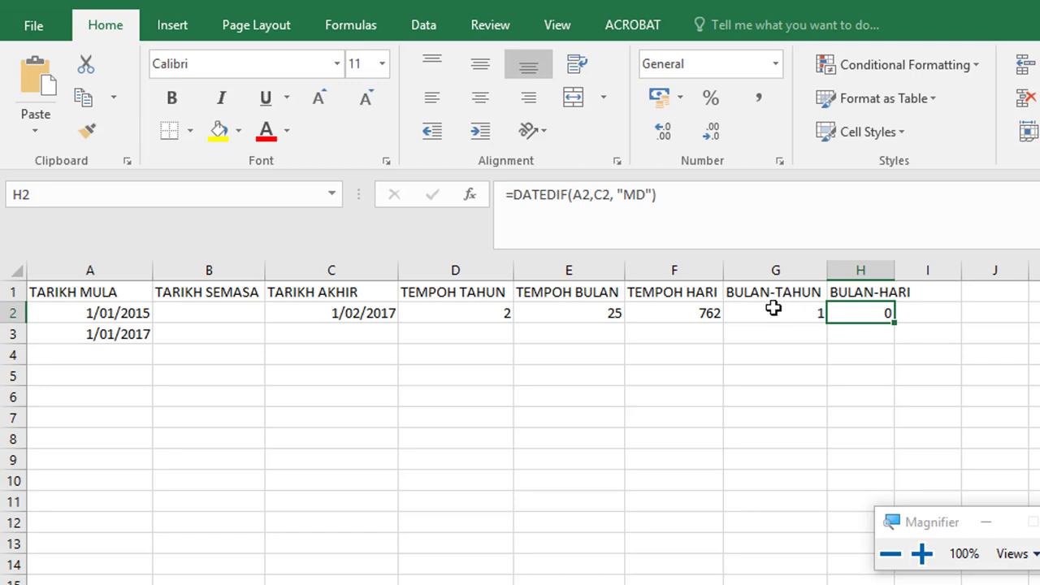
click(715, 218)
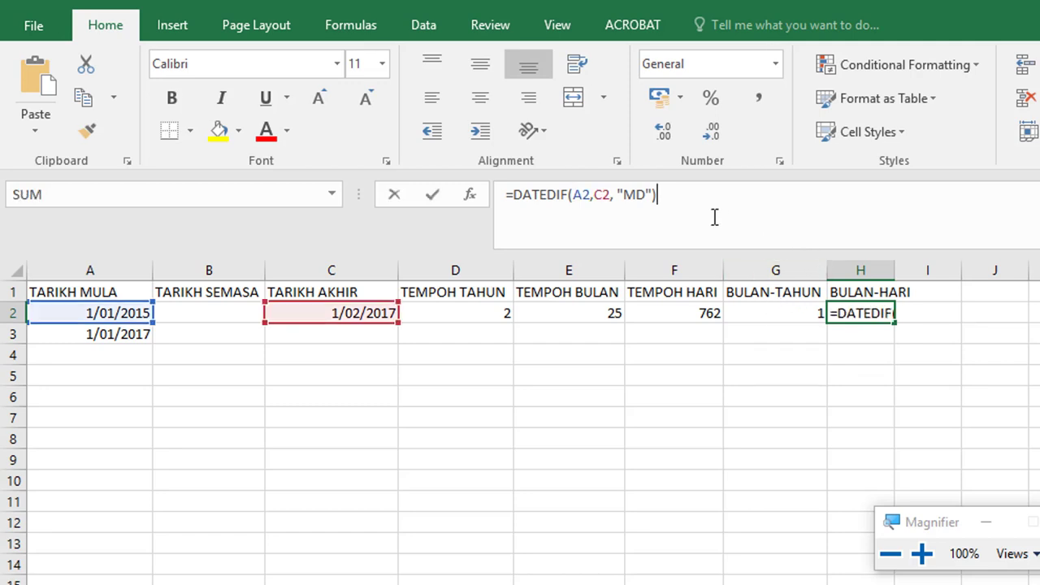
key(Return)
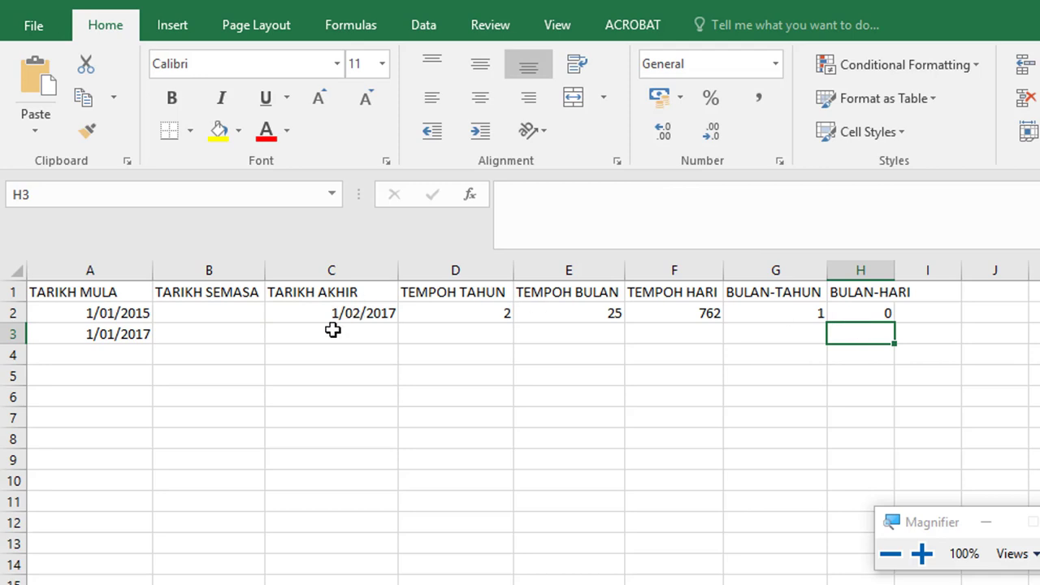
Change the end date in C2 to 4/02/2017.
click(324, 315)
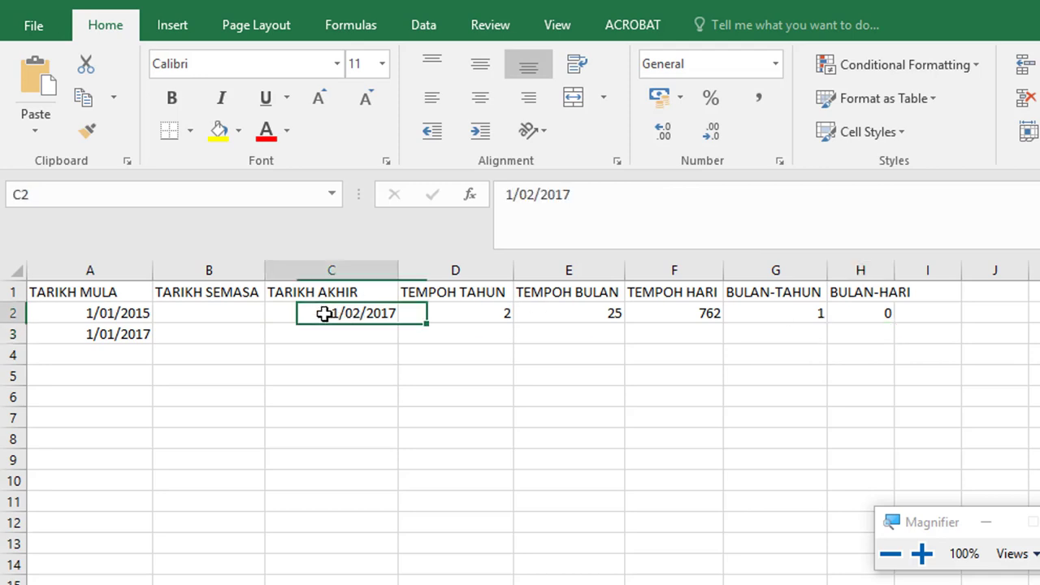
click(528, 195)
click(513, 194)
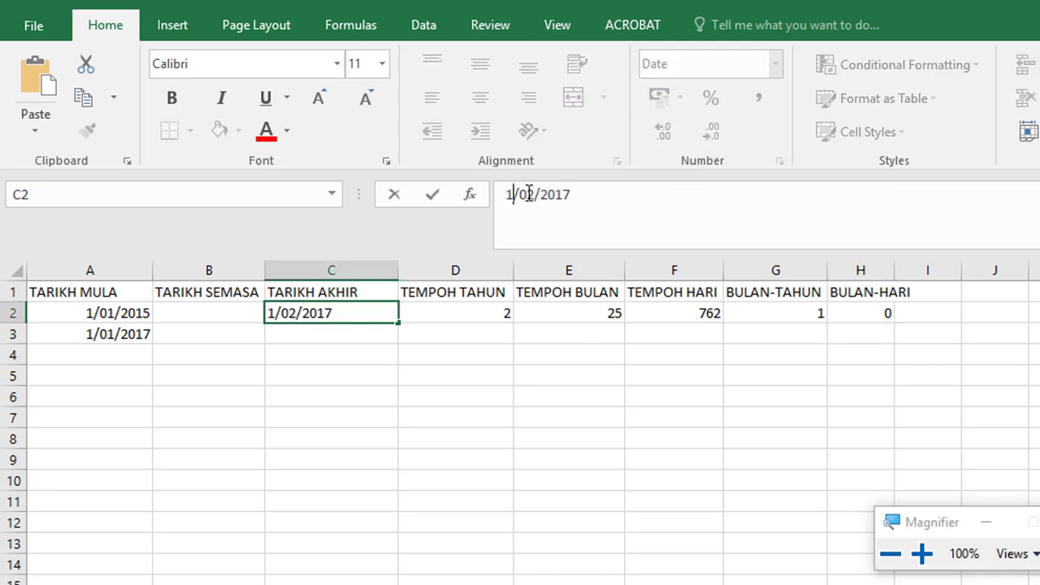
key(BackSpace)
text(4)
key(Return)
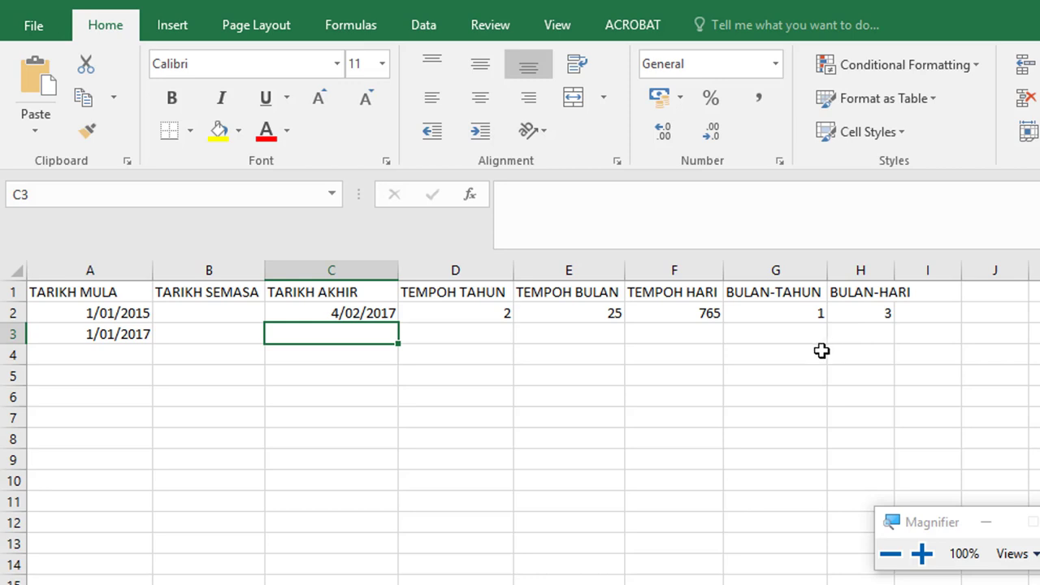
Inspect the YM and MD unit codes in the G2 and H2 DATEDIF formulas.
click(768, 307)
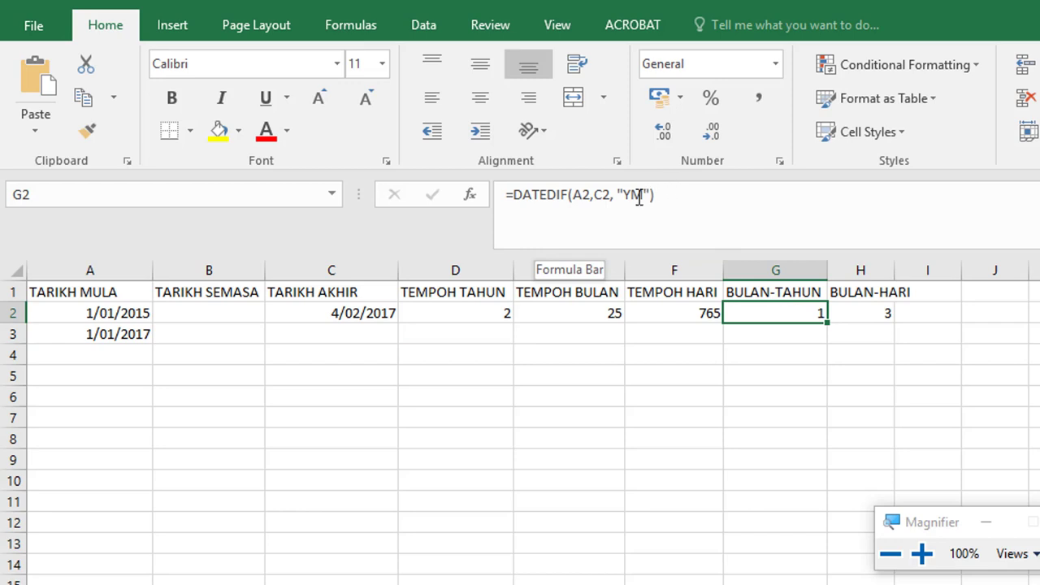
drag(641, 195, 625, 195)
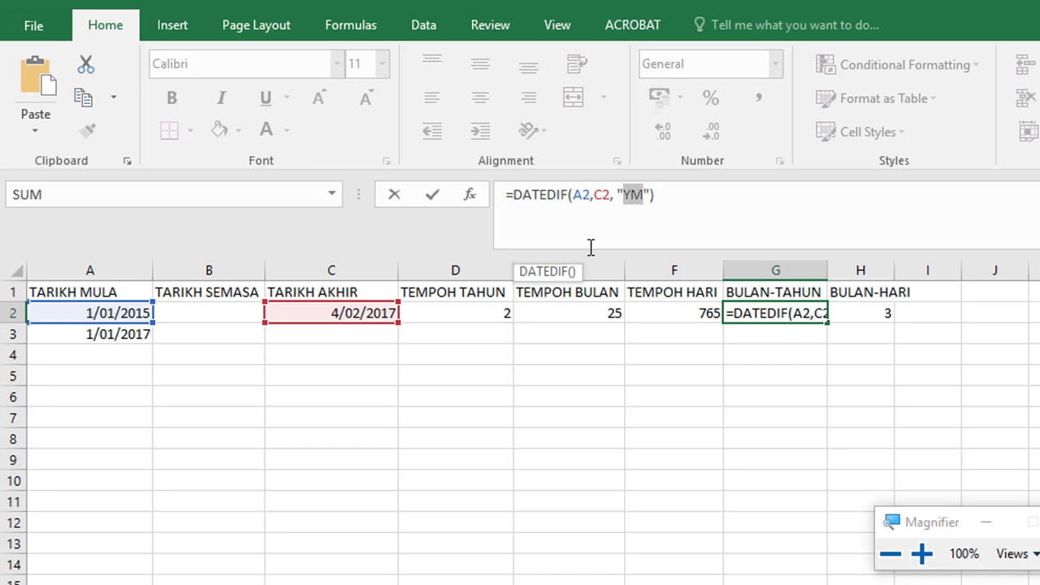
key(Return)
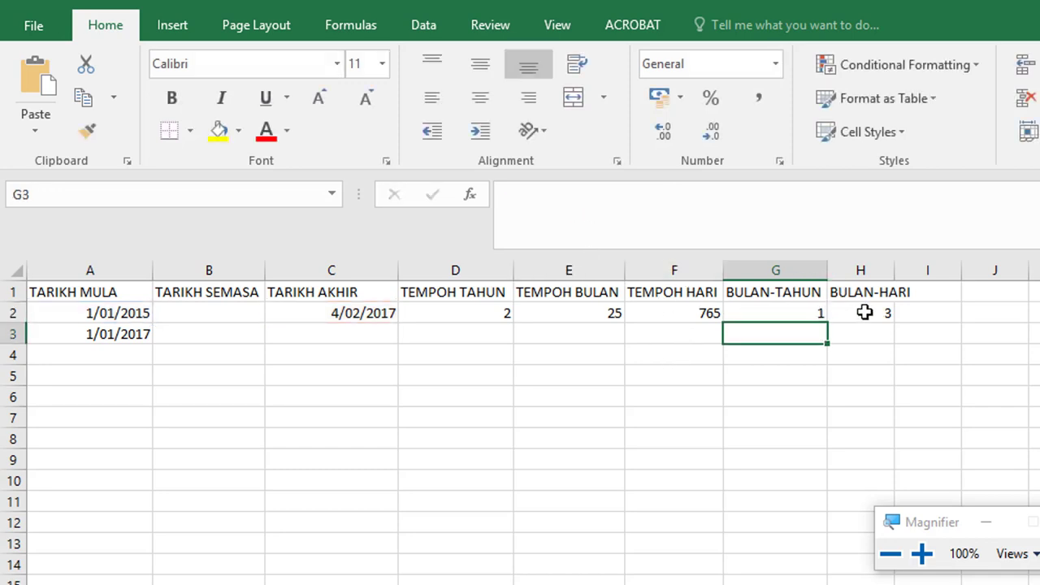
click(863, 313)
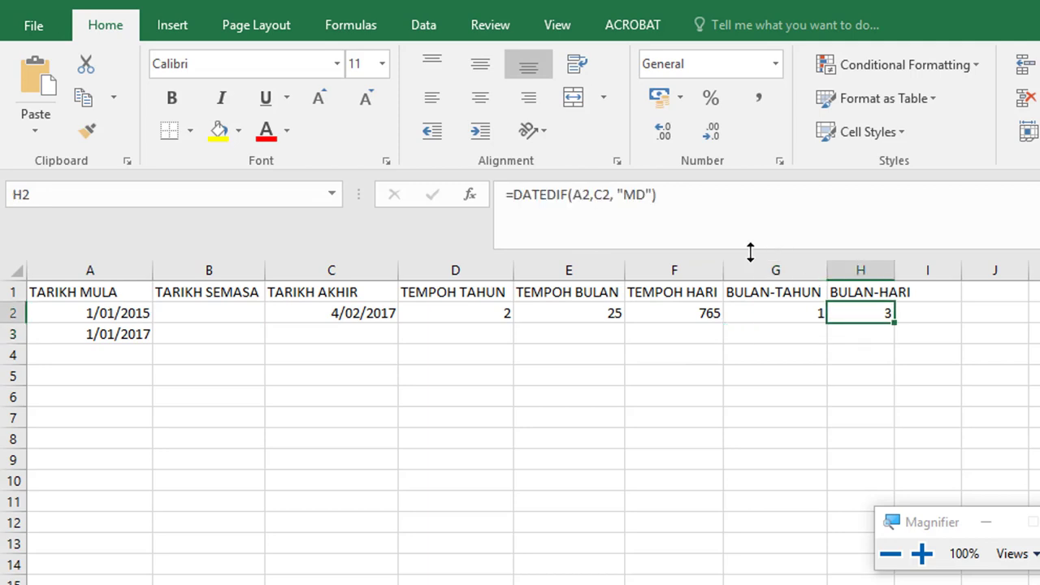
click(637, 195)
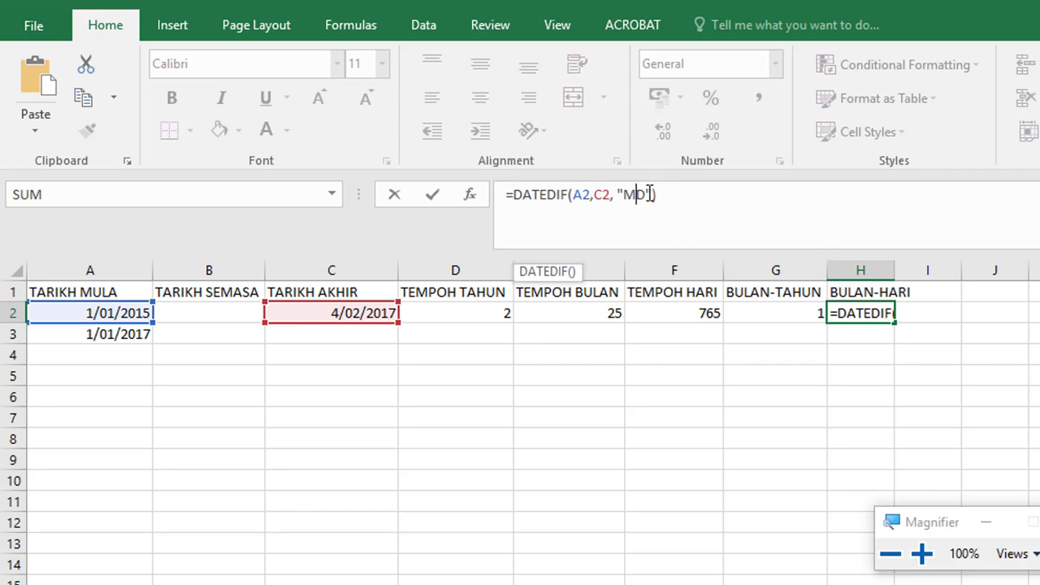
drag(648, 193, 627, 193)
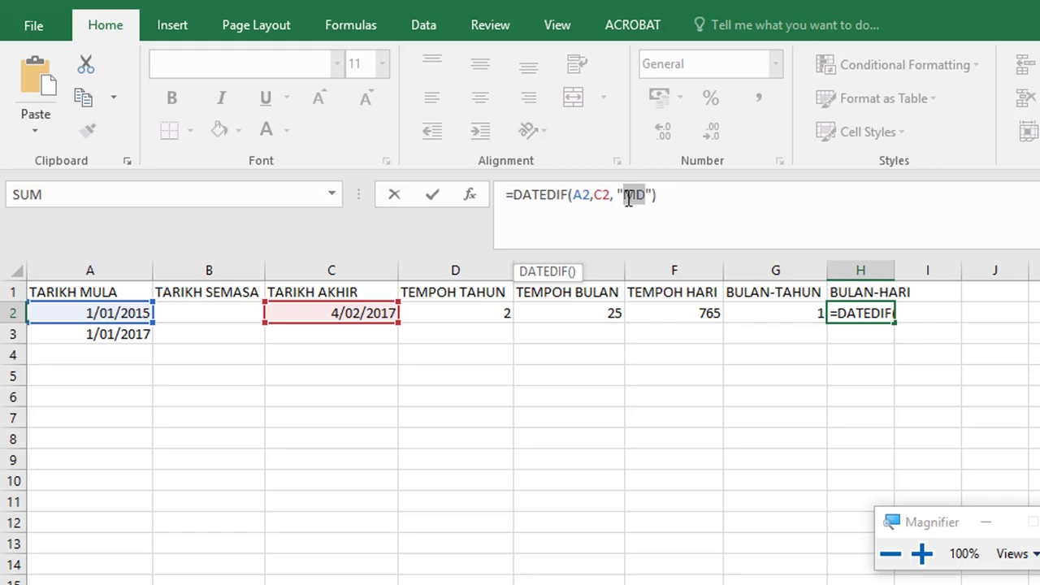
click(686, 199)
triple_click(595, 193)
key(ctrl+c)
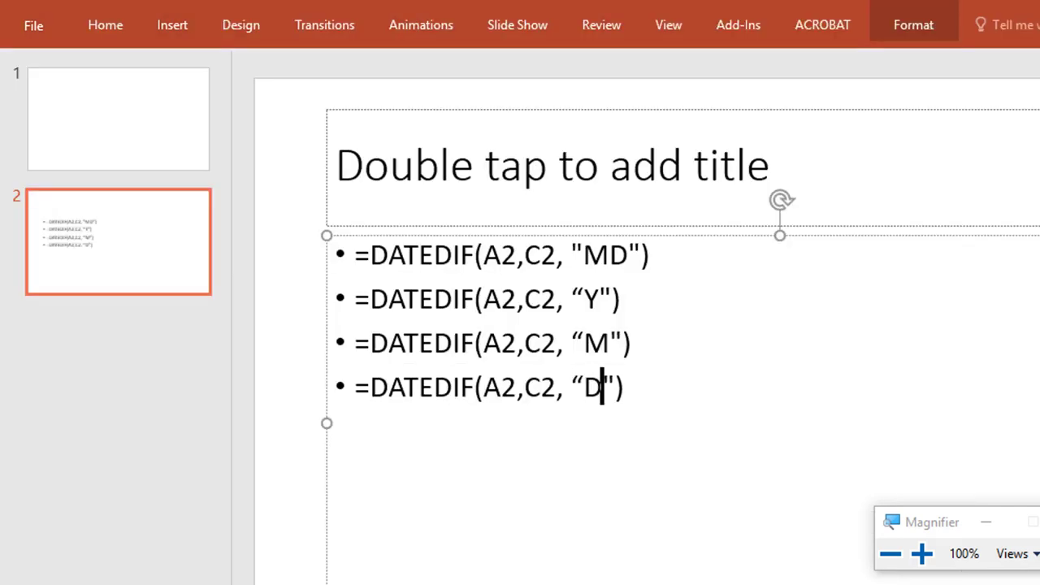
Add a new bullet on slide 2 with the pasted DATEDIF line using unit "YM".
click(623, 386)
key(Return)
key(ctrl+v)
key(Left)
key(Left)
key(BackSpace)
key(BackSpace)
key(End)
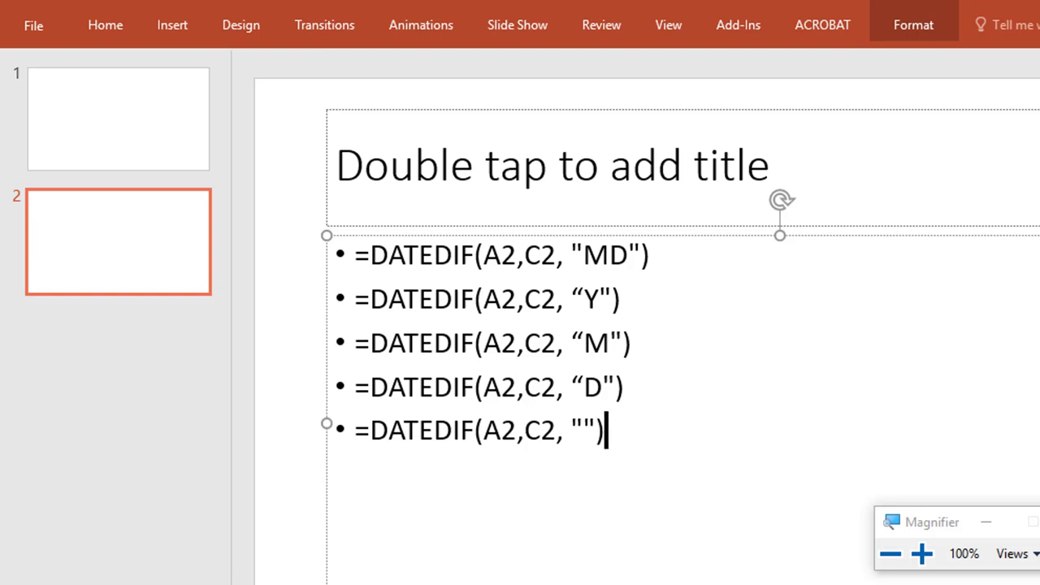
key(Left)
key(Left)
text(YM)
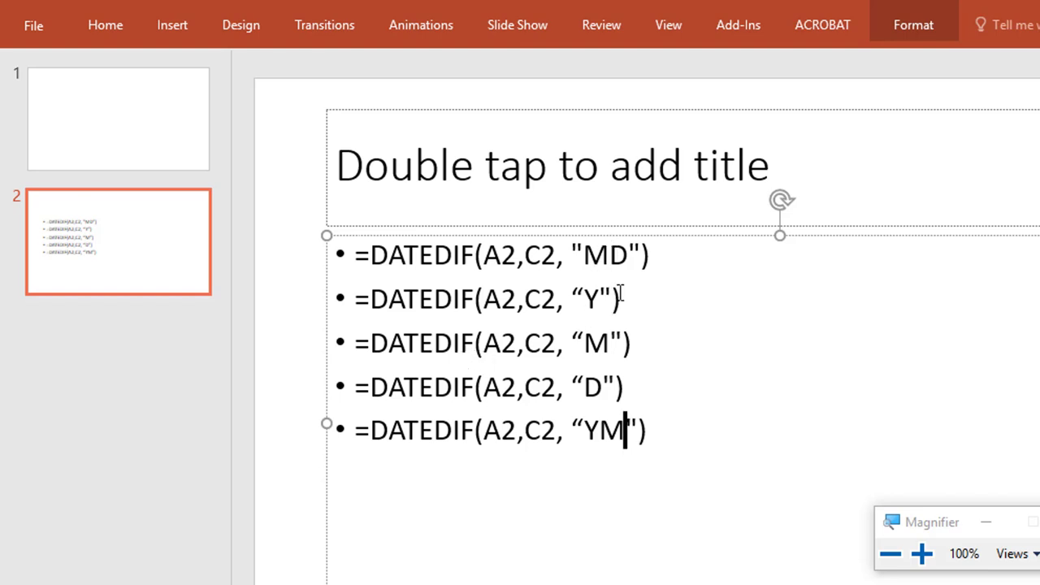
Fix the mismatched quote before Y in bullet two, then return to Excel.
double_click(589, 257)
click(583, 298)
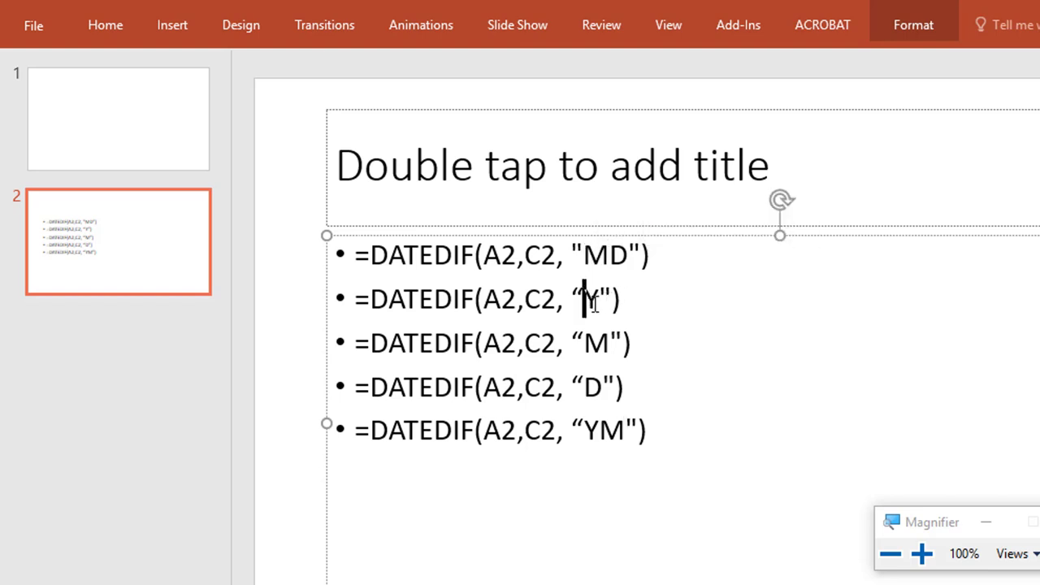
key(BackSpace)
text(")
key(BackSpace)
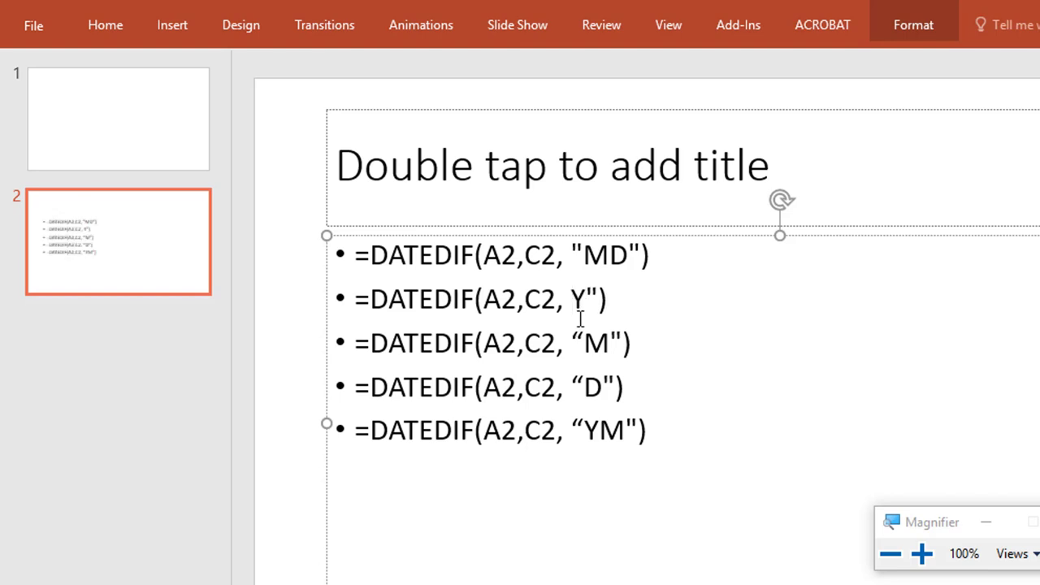
text(")
click(644, 334)
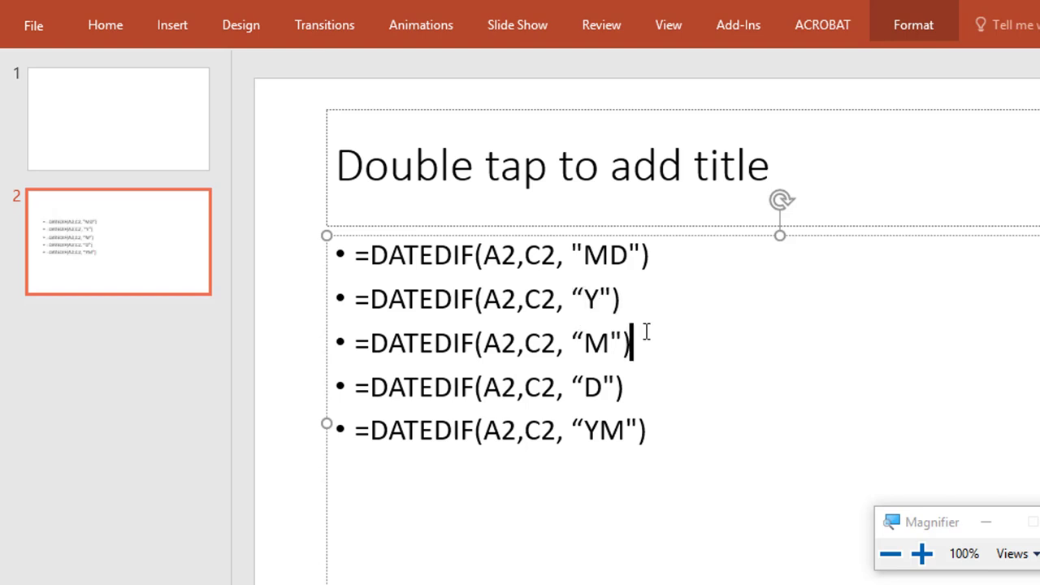
click(596, 302)
key(Page_Up)
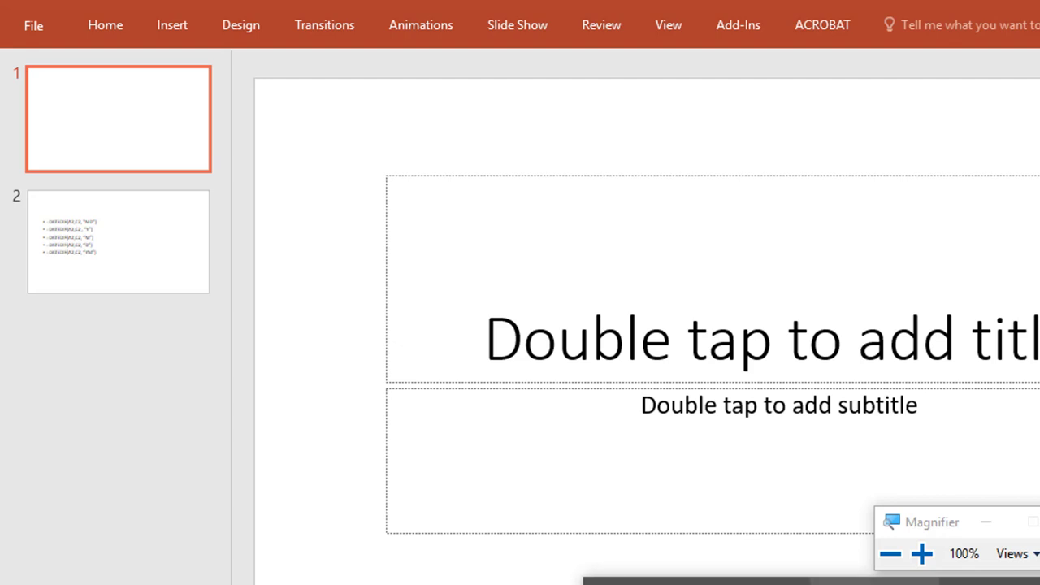
key(alt+Tab)
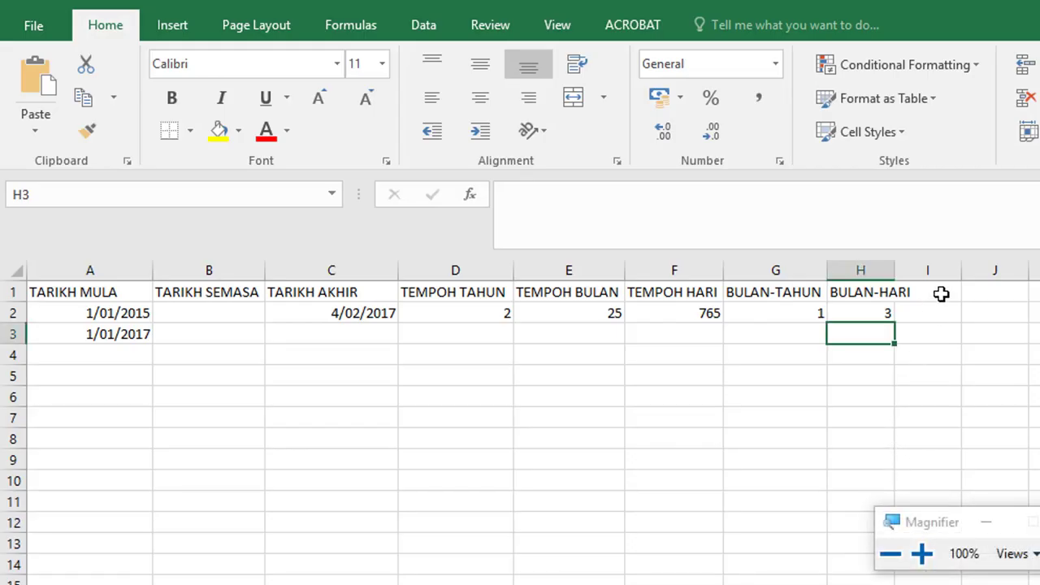
Widen column H to fit BULAN-HARI and check H2's "MD" formula.
double_click(895, 268)
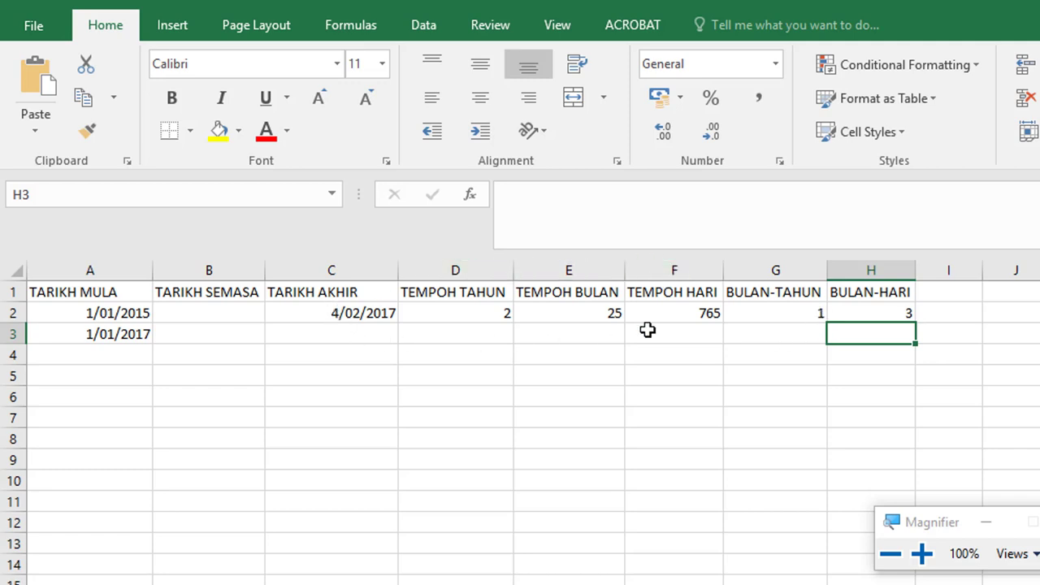
click(886, 314)
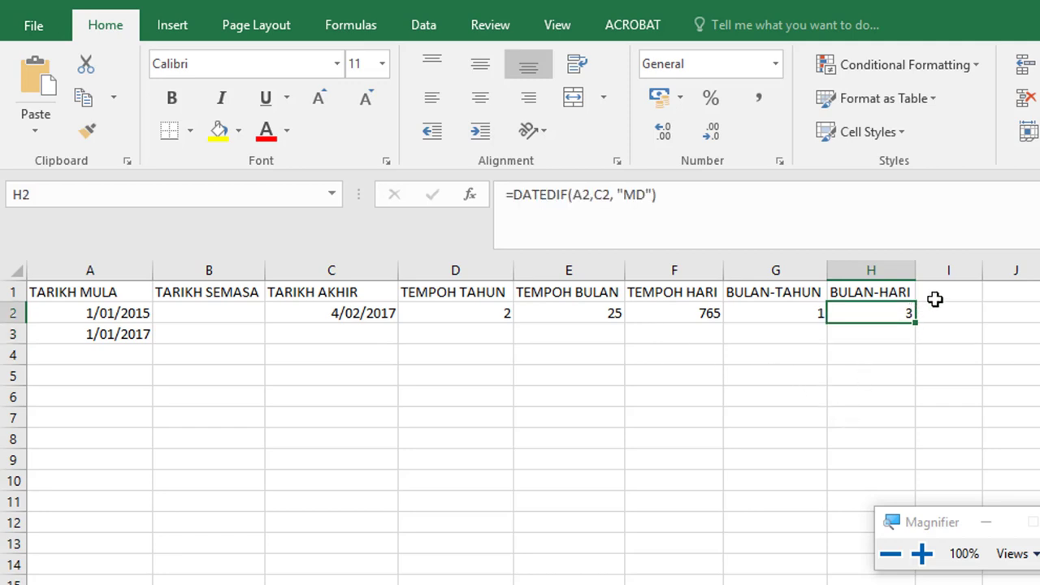
click(942, 317)
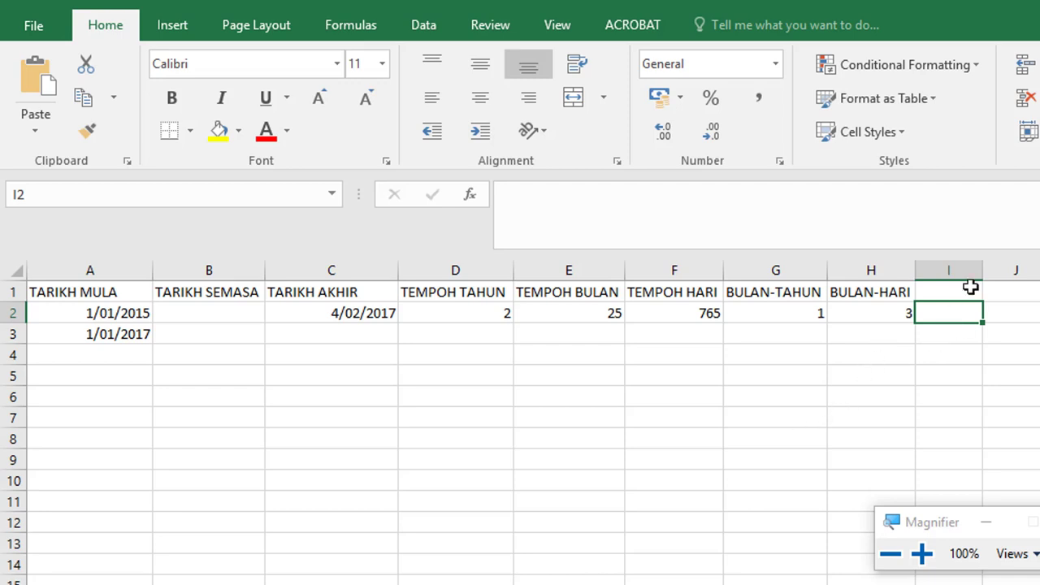
Enter STATUS in I1, review G2's YM formula, then return to I2.
click(946, 286)
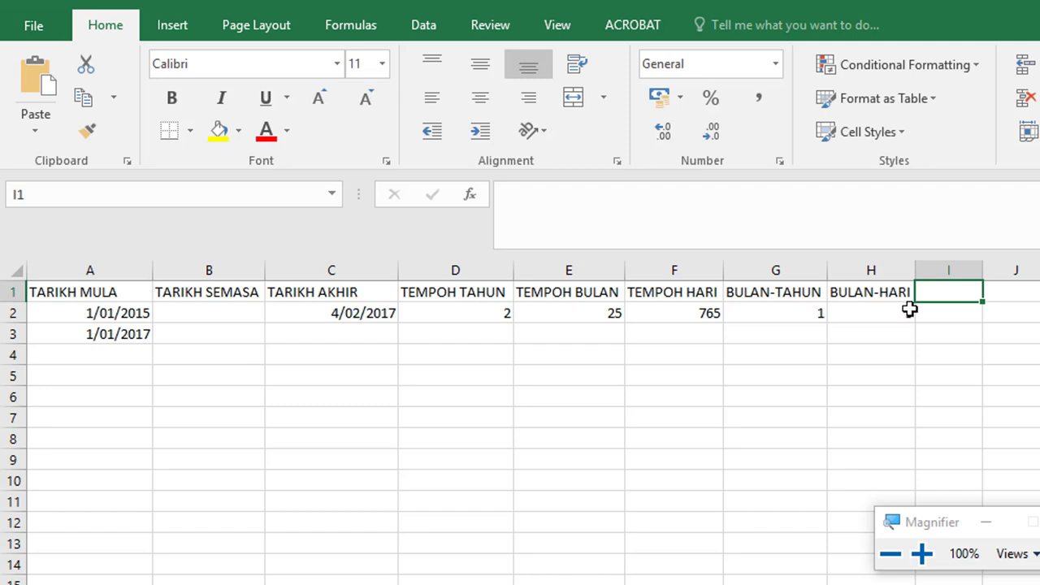
text(STATUS)
key(Return)
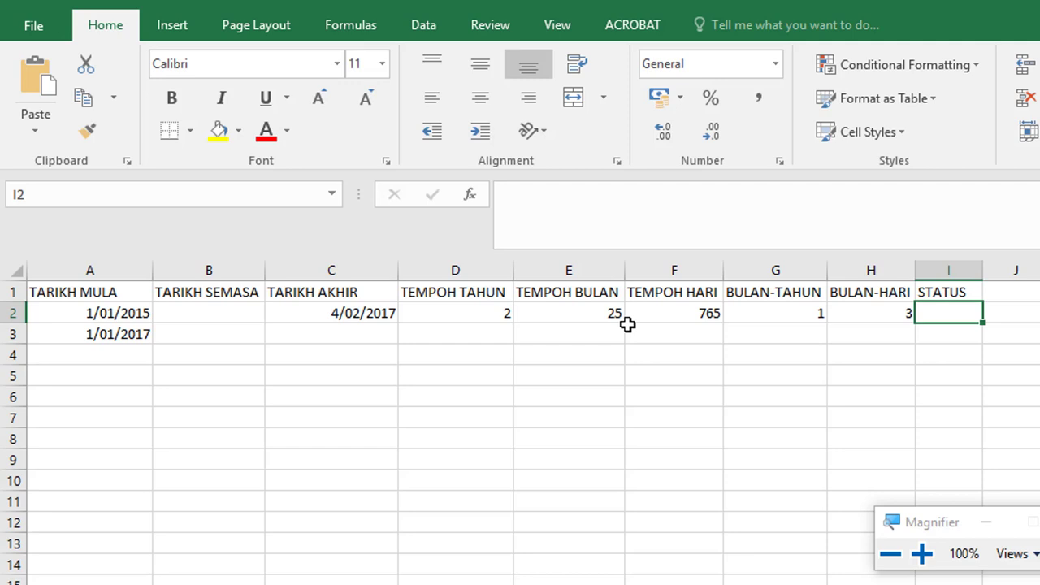
click(779, 315)
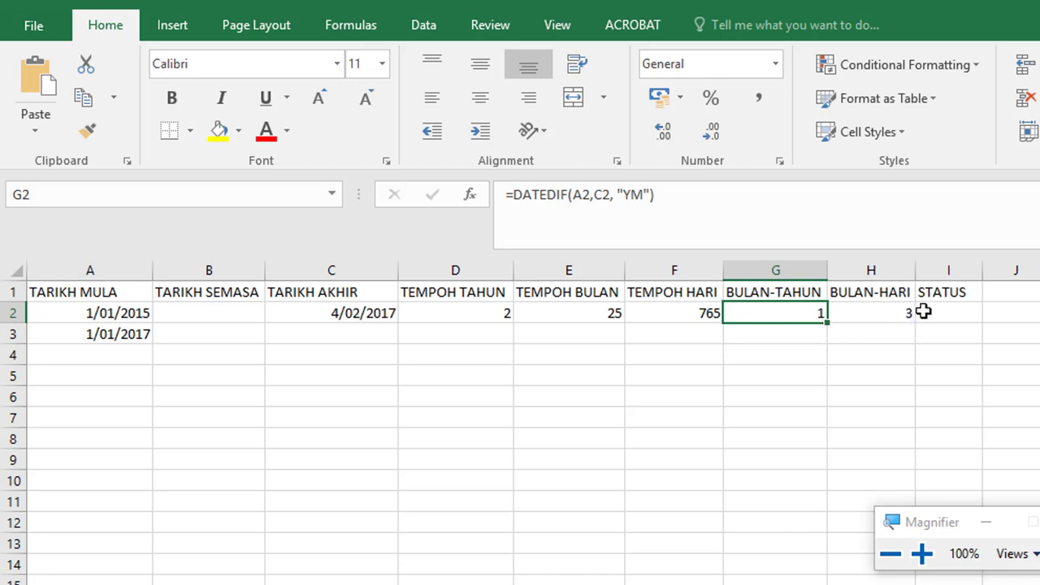
click(947, 308)
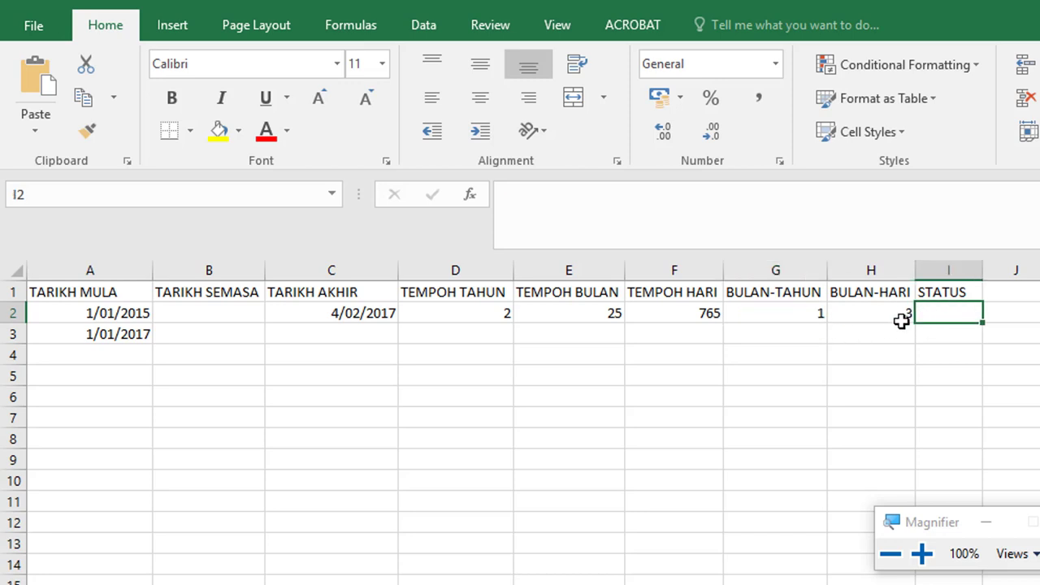
Begin I2's STATUS formula with an equals sign in the formula bar.
click(756, 233)
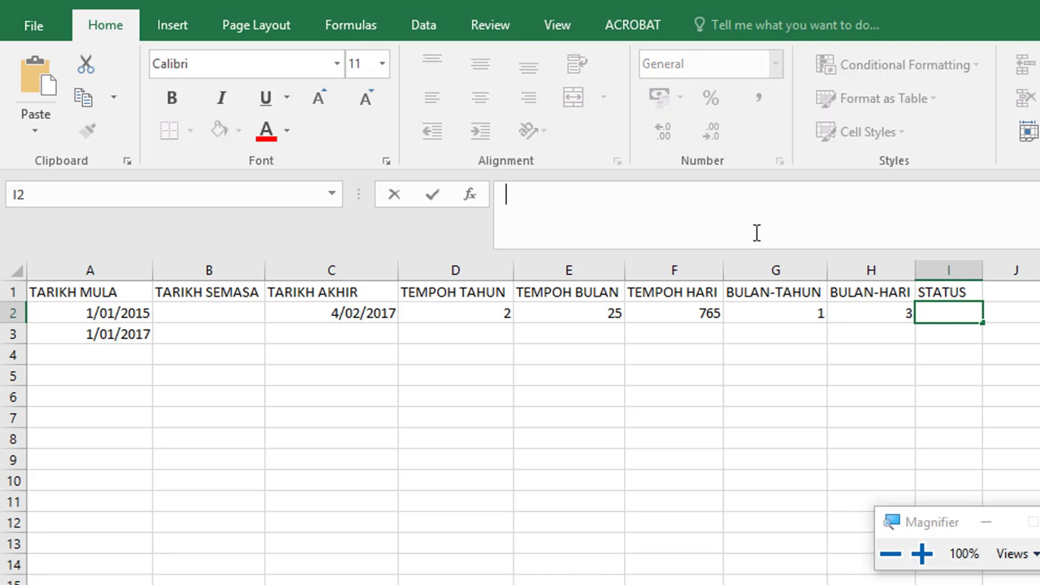
text(=)
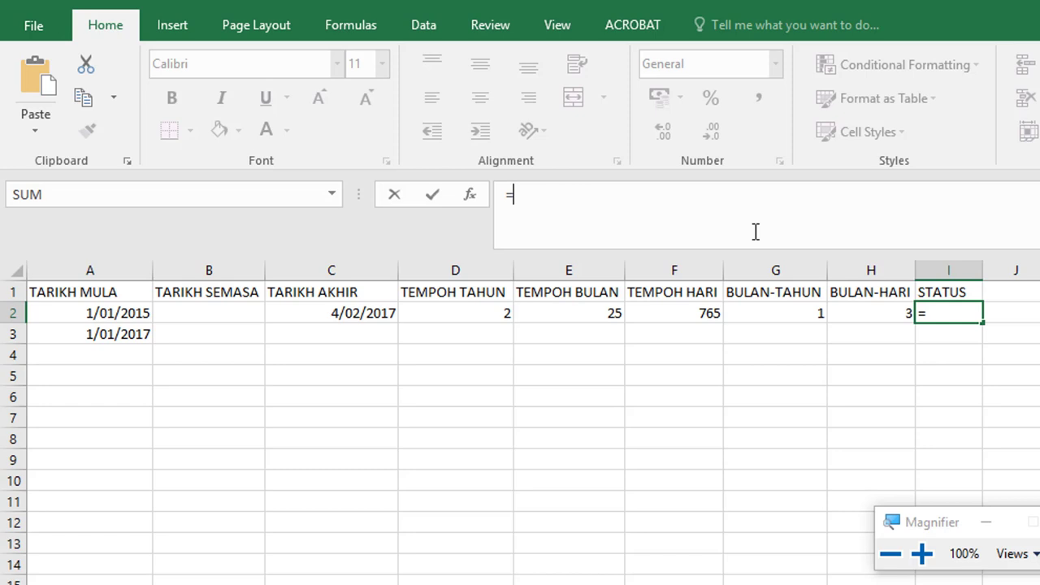
Enter =IF(D2<5,"MUALAF","MUKALLAF") in STATUS cell I2.
text(I)
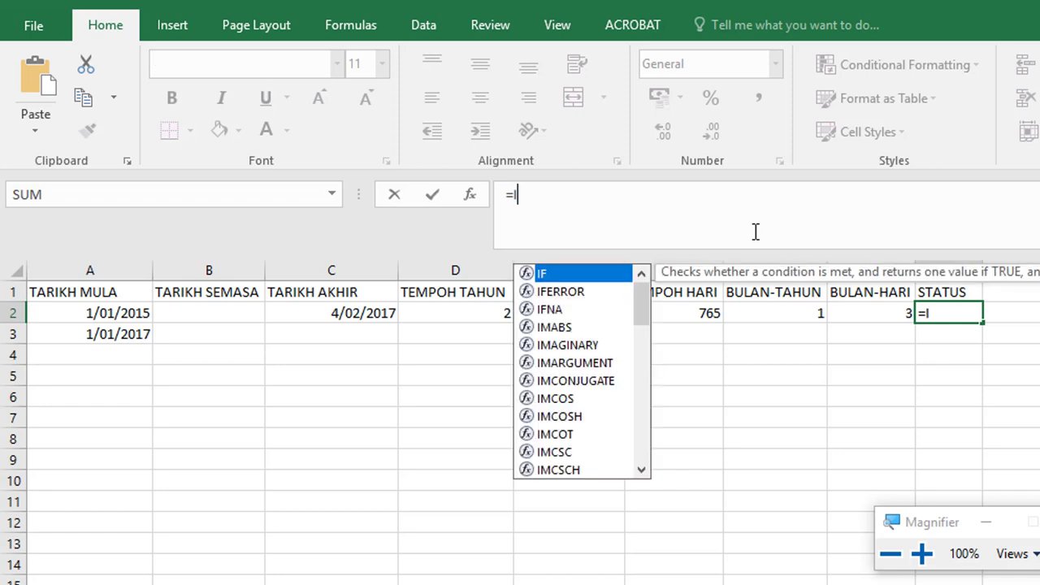
text(F)
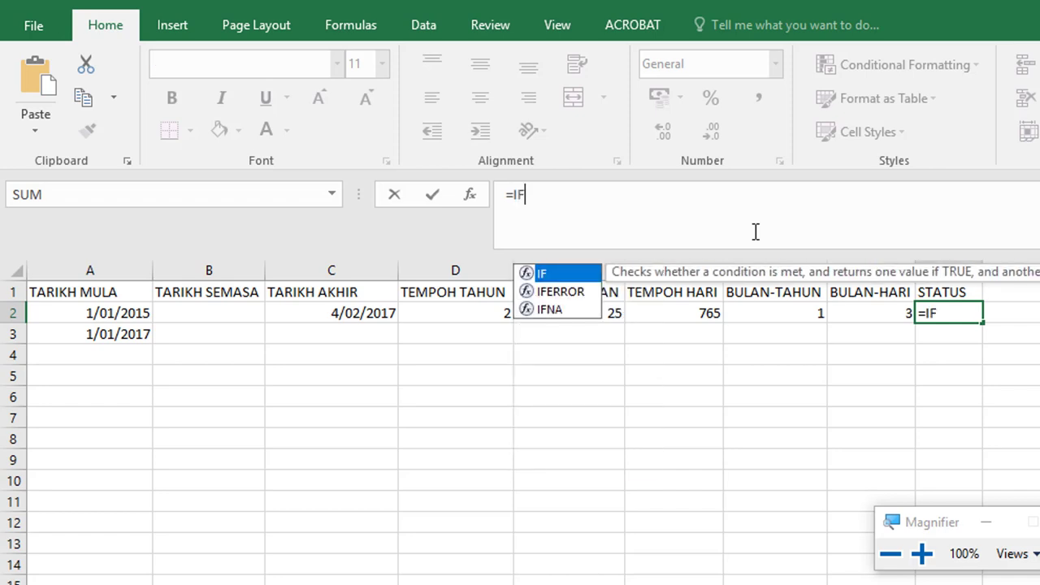
text(()
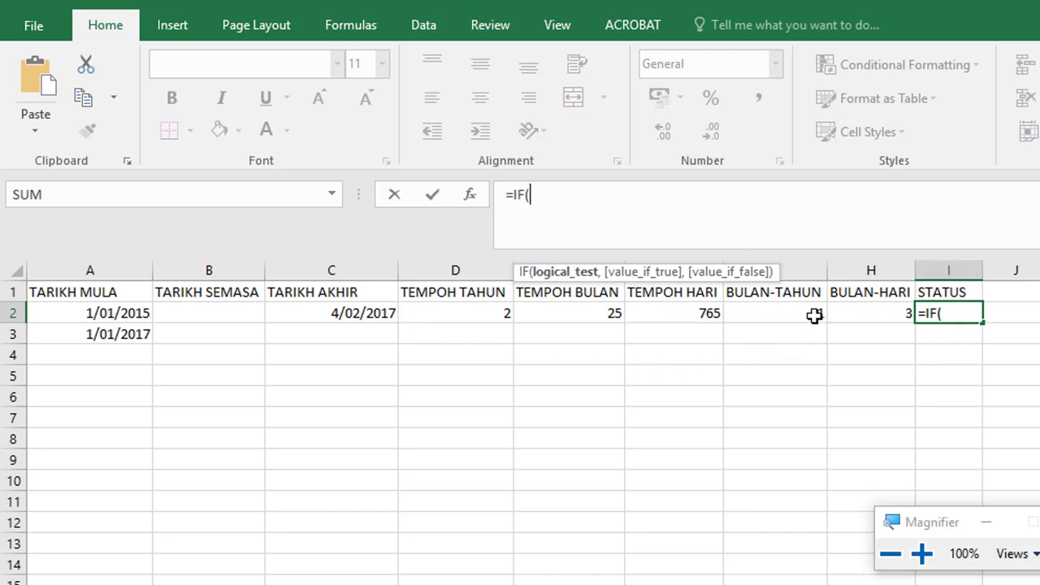
click(465, 322)
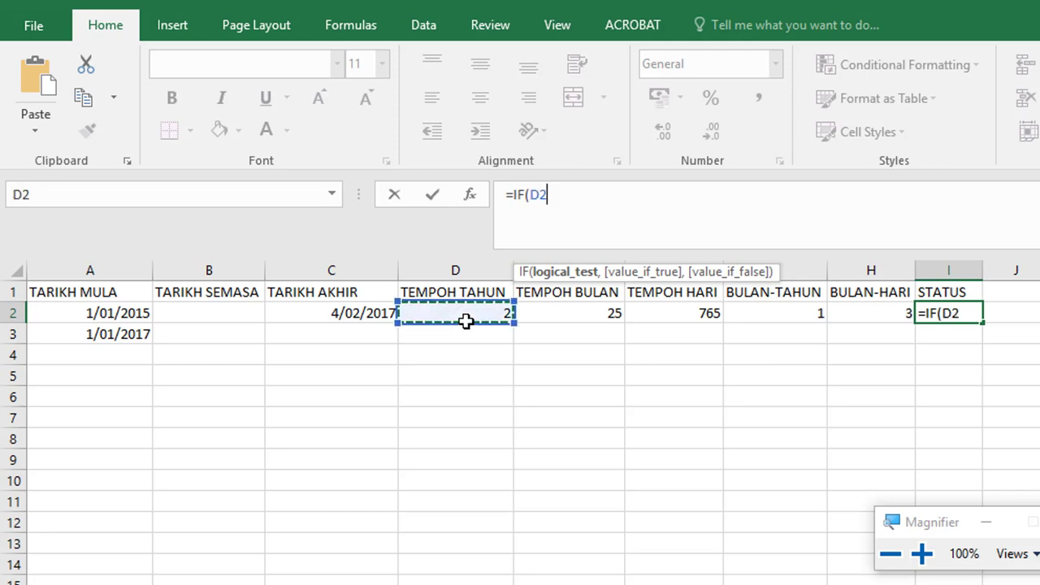
text(<)
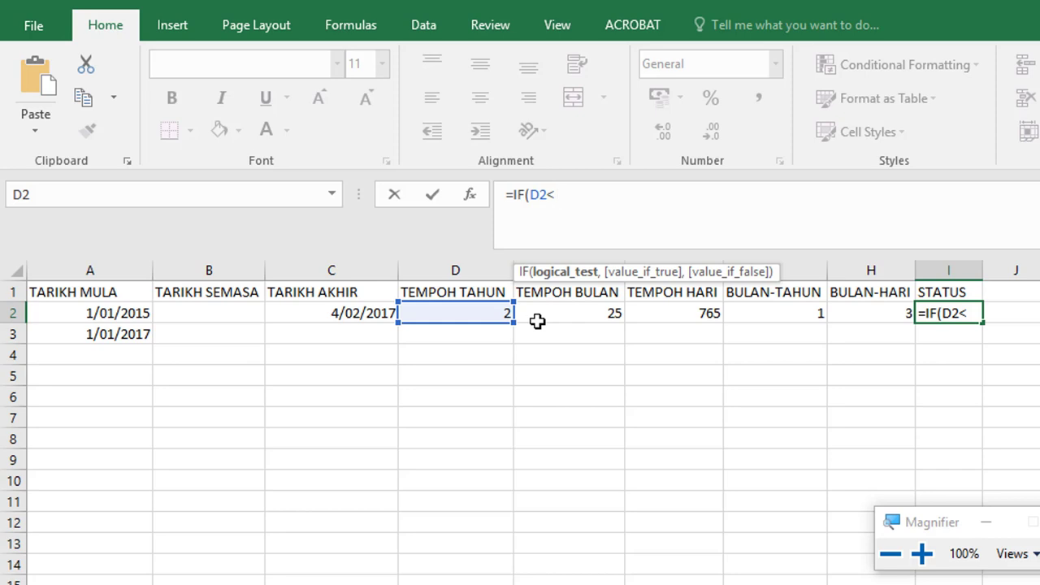
text( 5)
text(, )
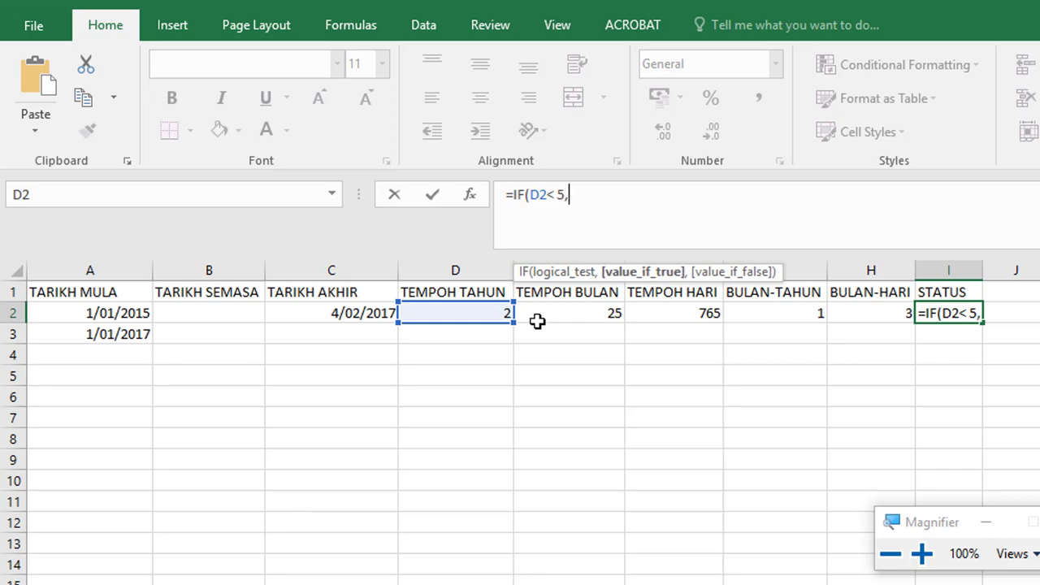
text(")
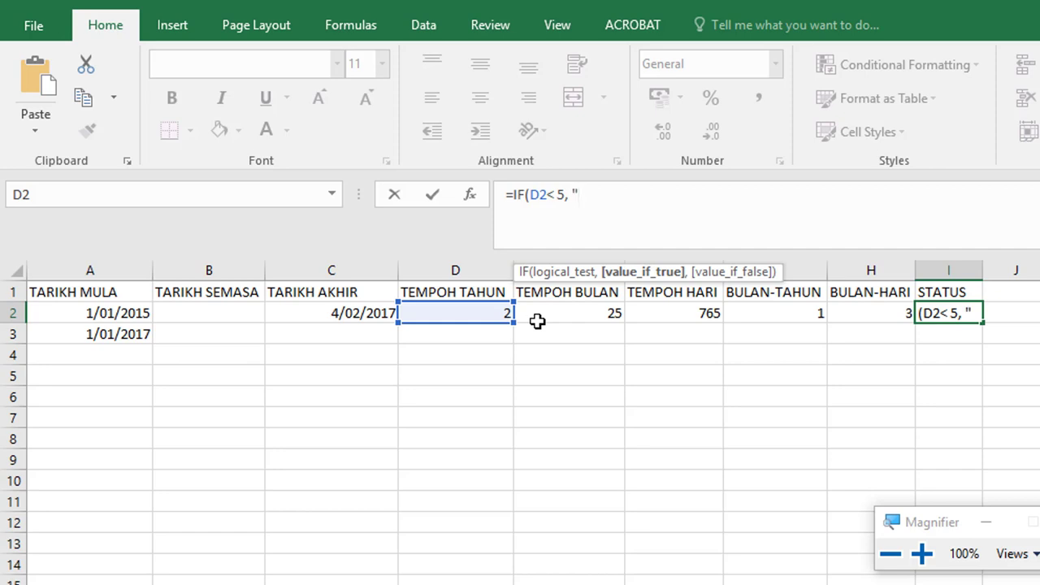
text(MUALA)
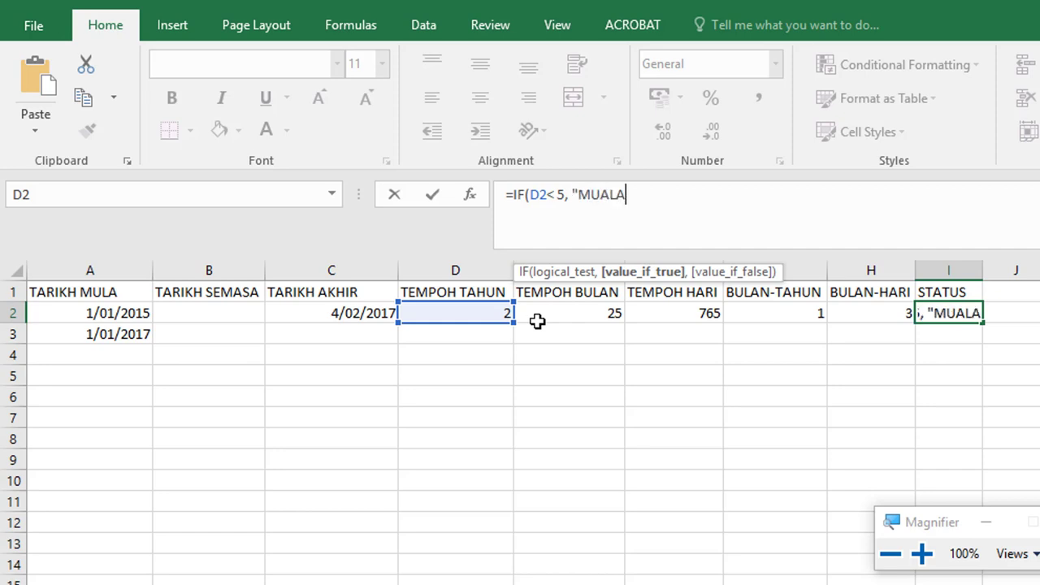
text(FA)
key(BackSpace)
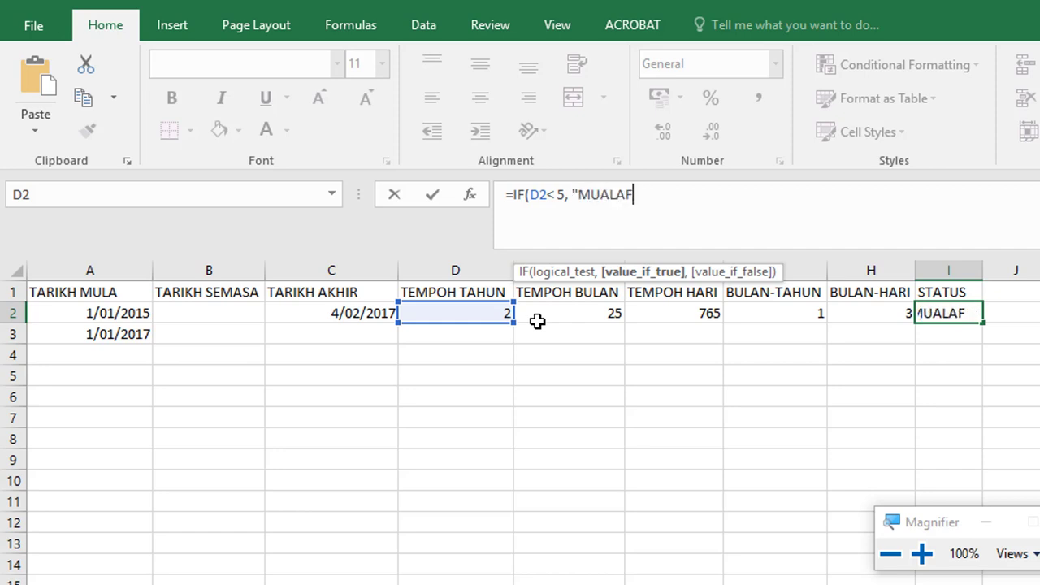
key(BackSpace)
text(F)
text(",)
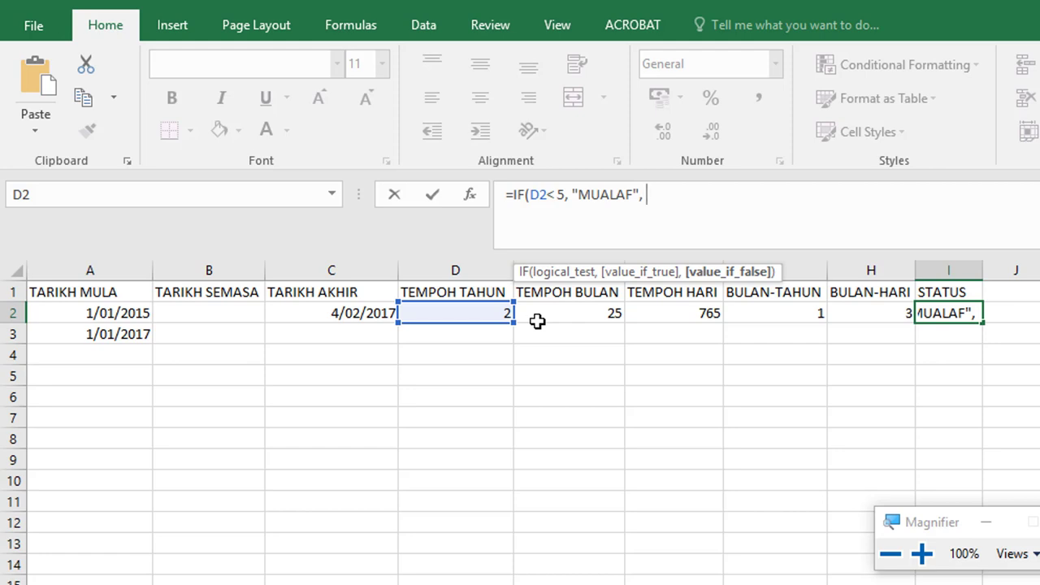
text(")
text(MU)
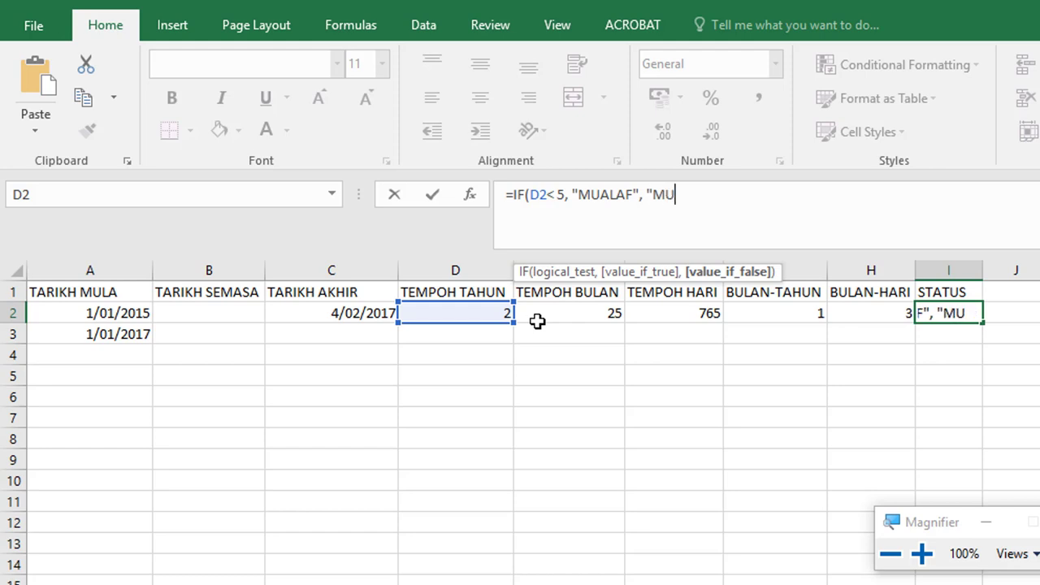
text(KALLAF)
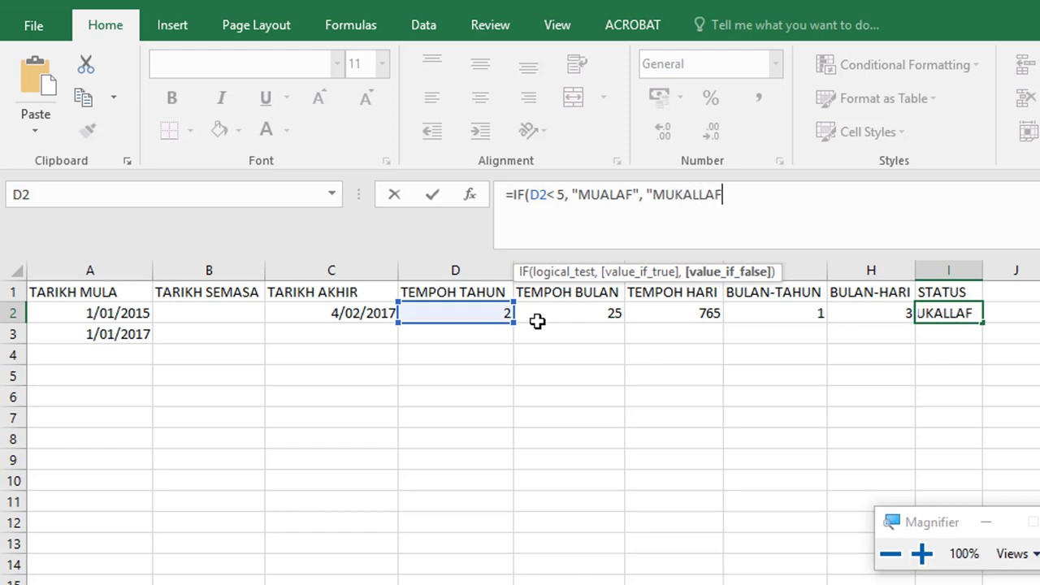
text("))
key(Return)
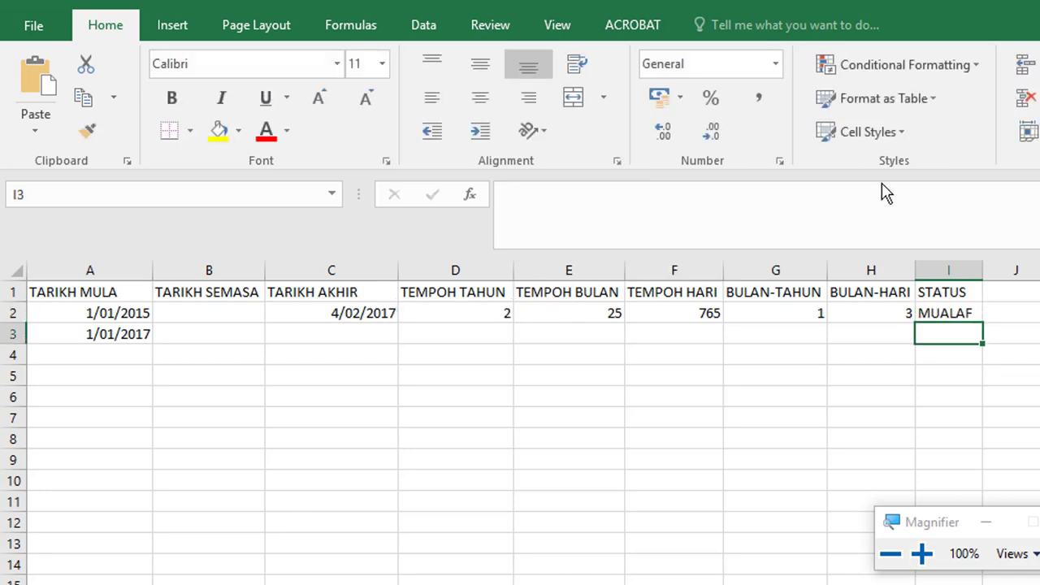
click(947, 310)
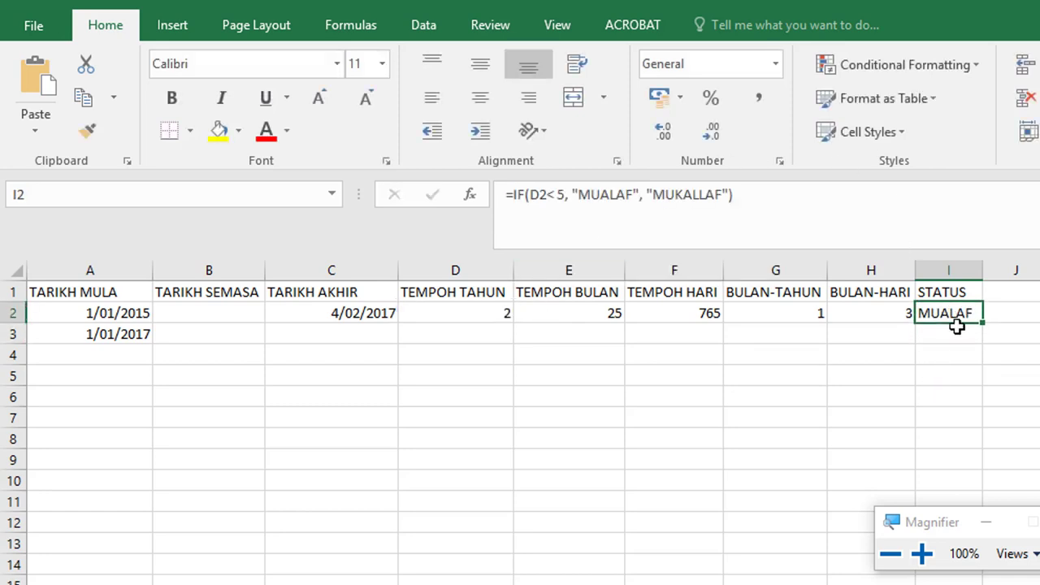
click(936, 338)
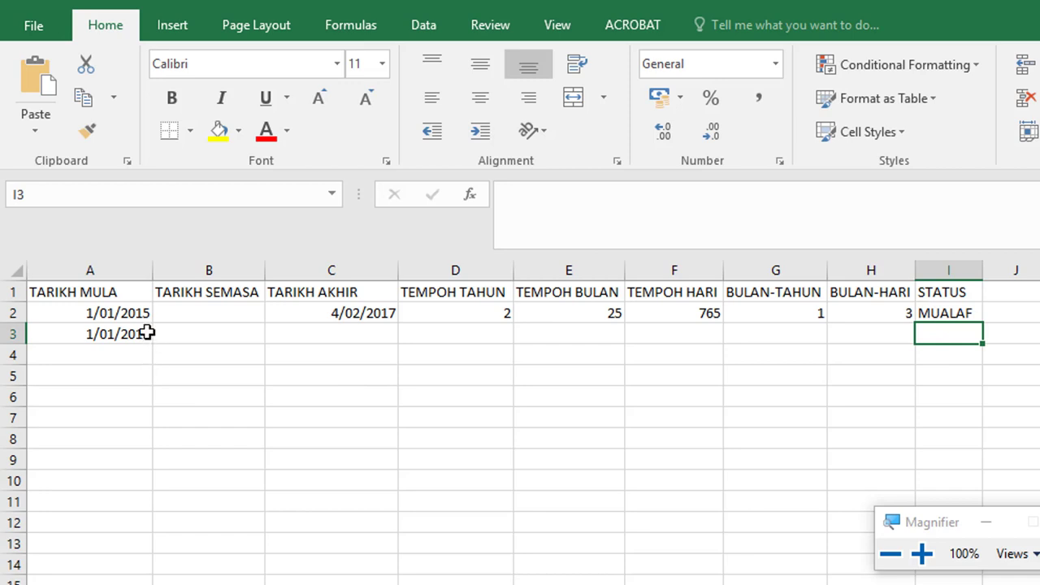
Change the start date in A2 to 1/01/2010 and autofit column I to show MUKALLAF.
click(88, 315)
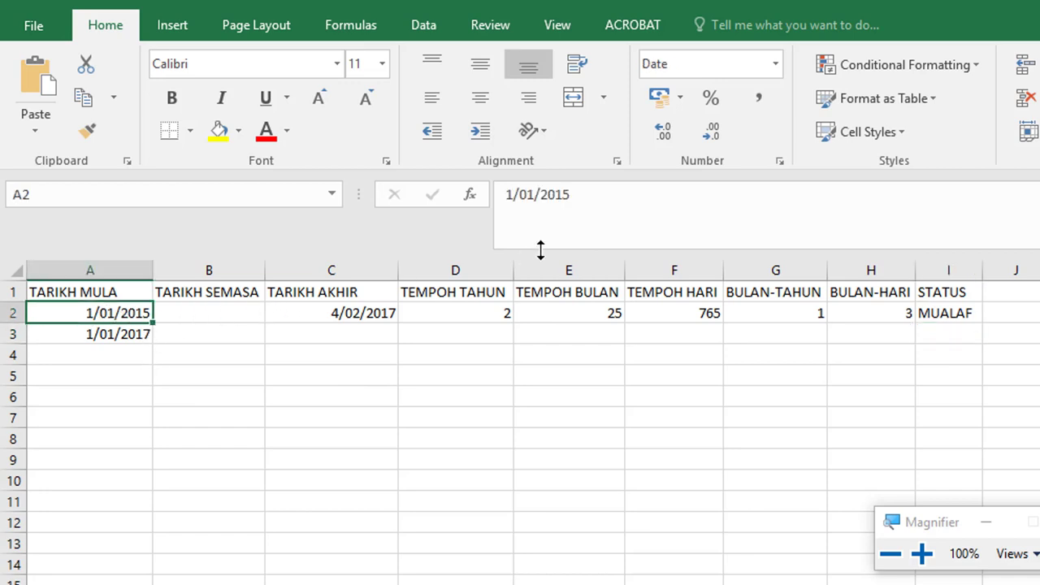
click(589, 200)
key(BackSpace)
key(BackSpace)
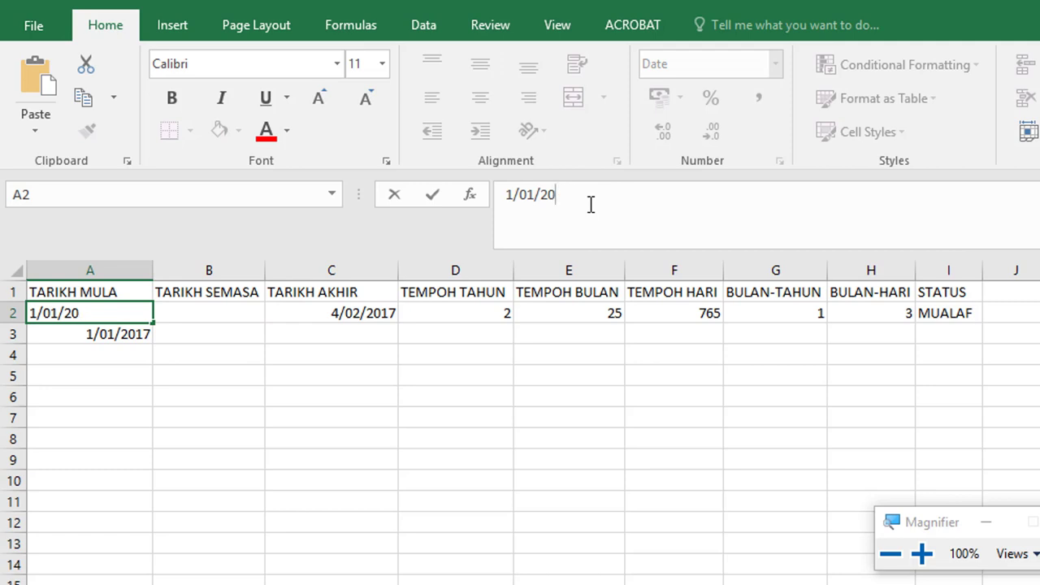
text(10)
key(Return)
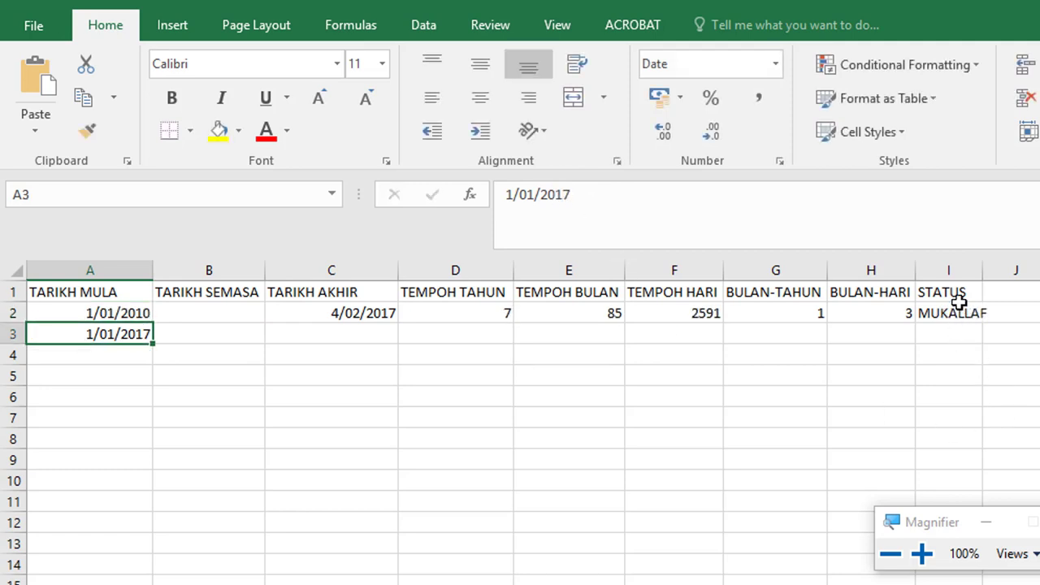
double_click(983, 271)
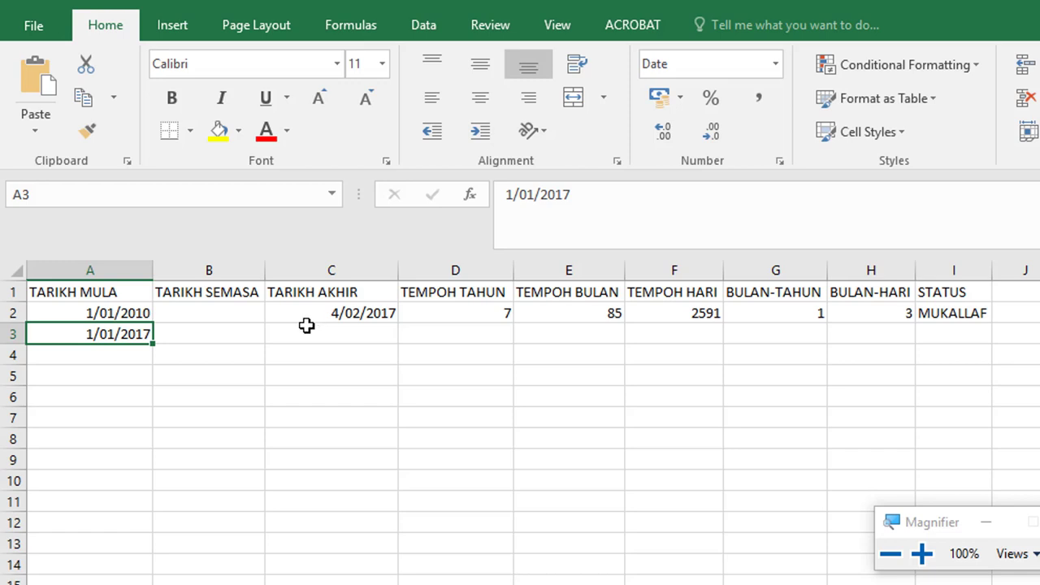
Enter =TEXT(TODAY(), "DD,MM,YYY") in B2 under TARIKH SEMASA, showing 30,04,2019.
click(222, 313)
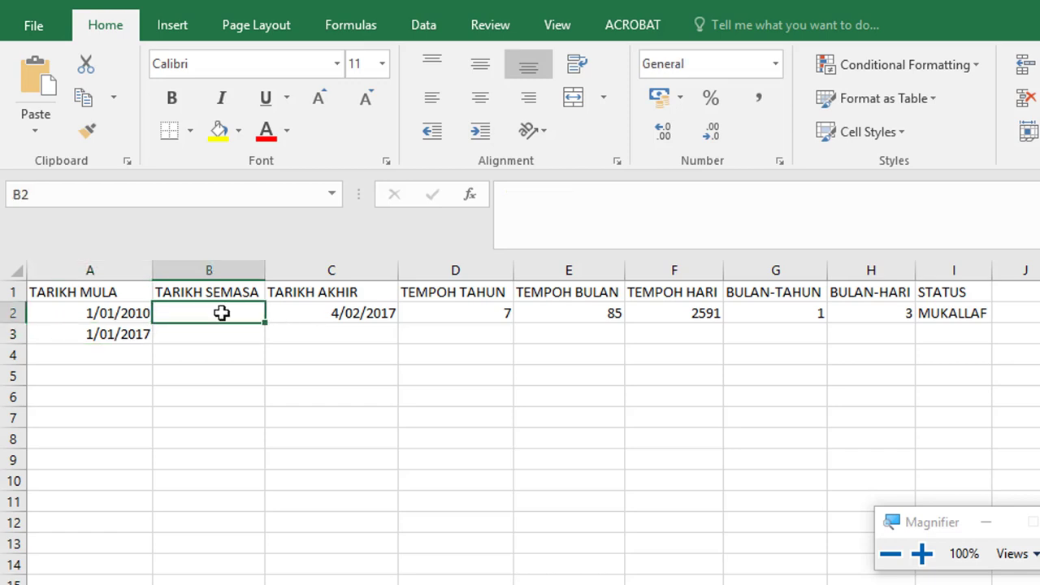
click(547, 220)
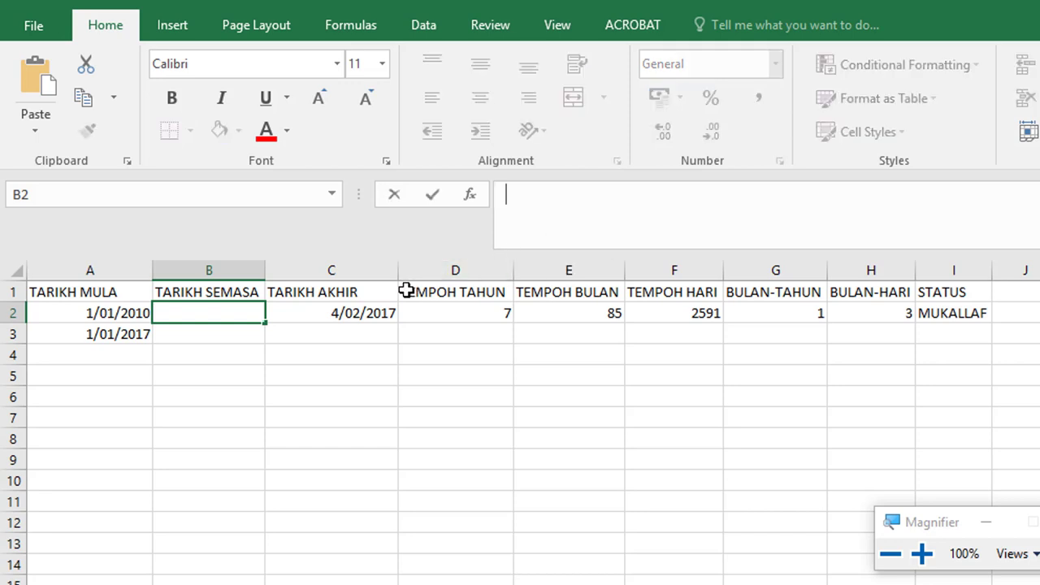
text(=)
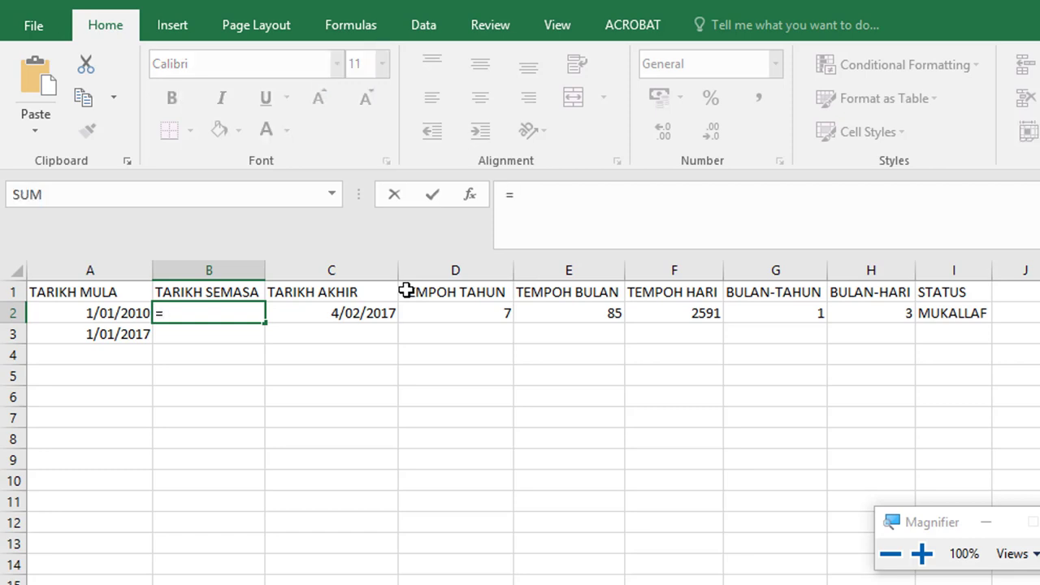
key(BackSpace)
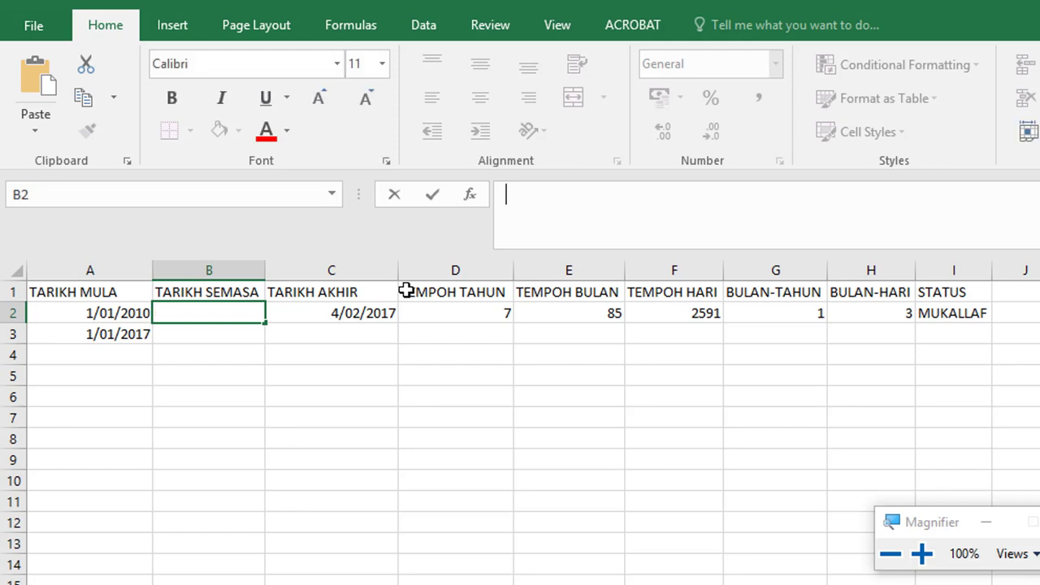
text(=)
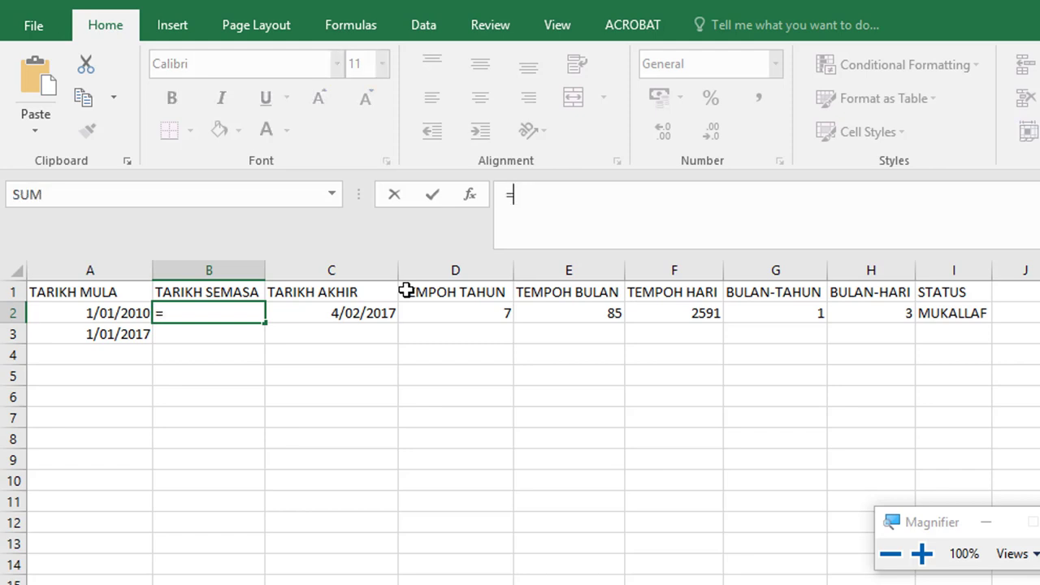
text(TEX)
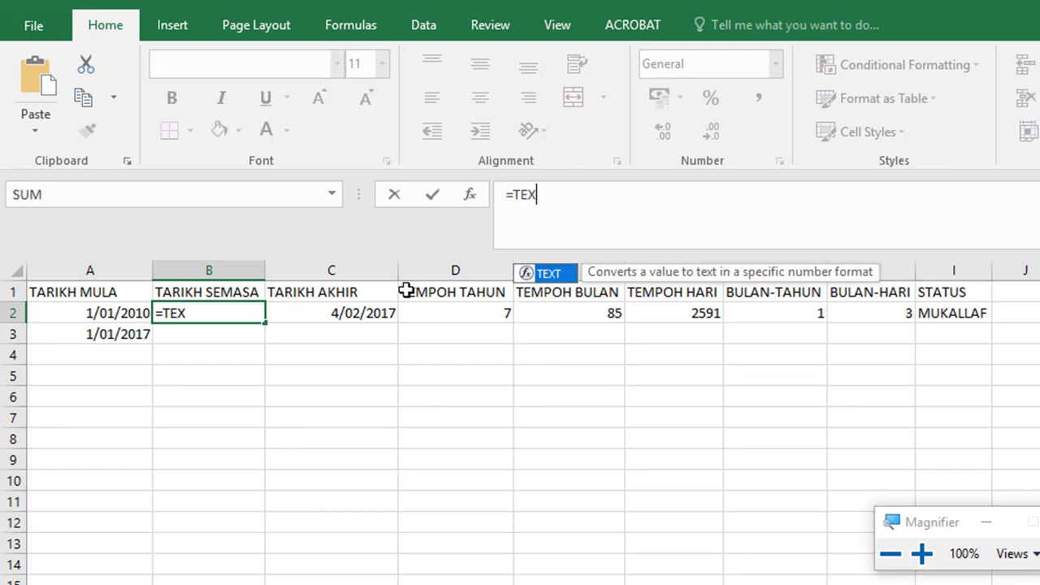
text(T()
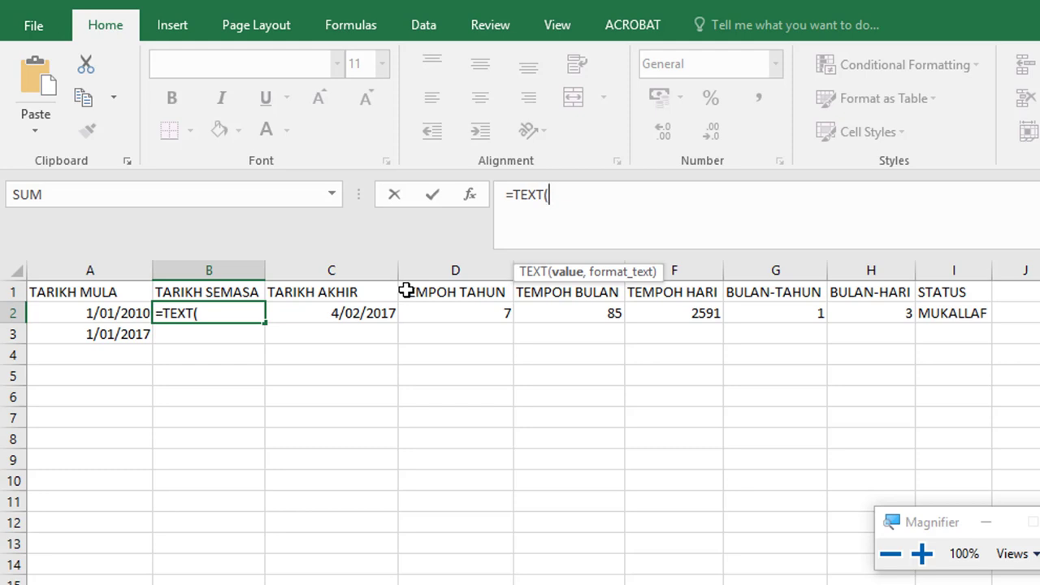
text(TO)
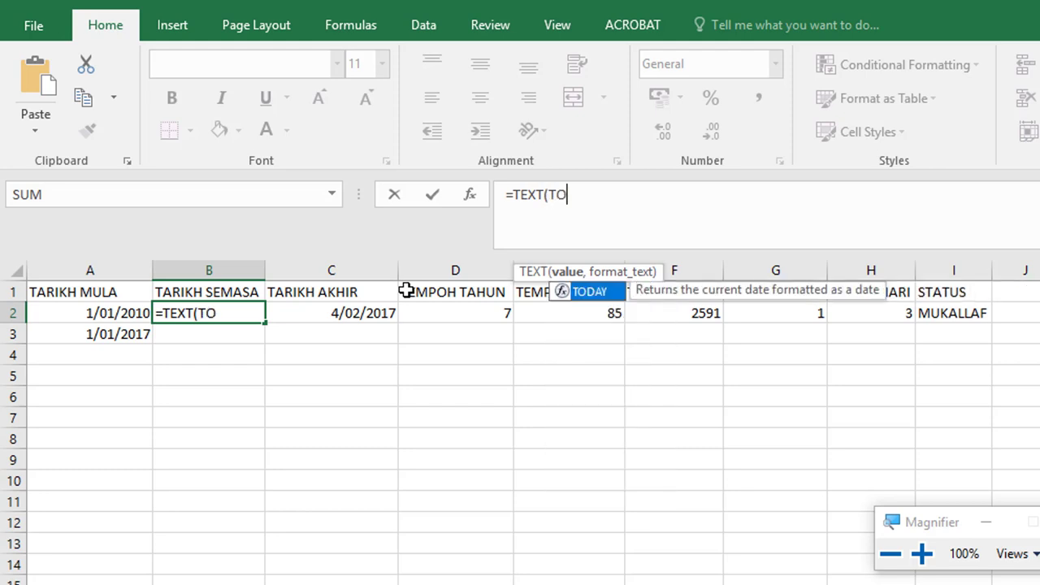
text(DAY))
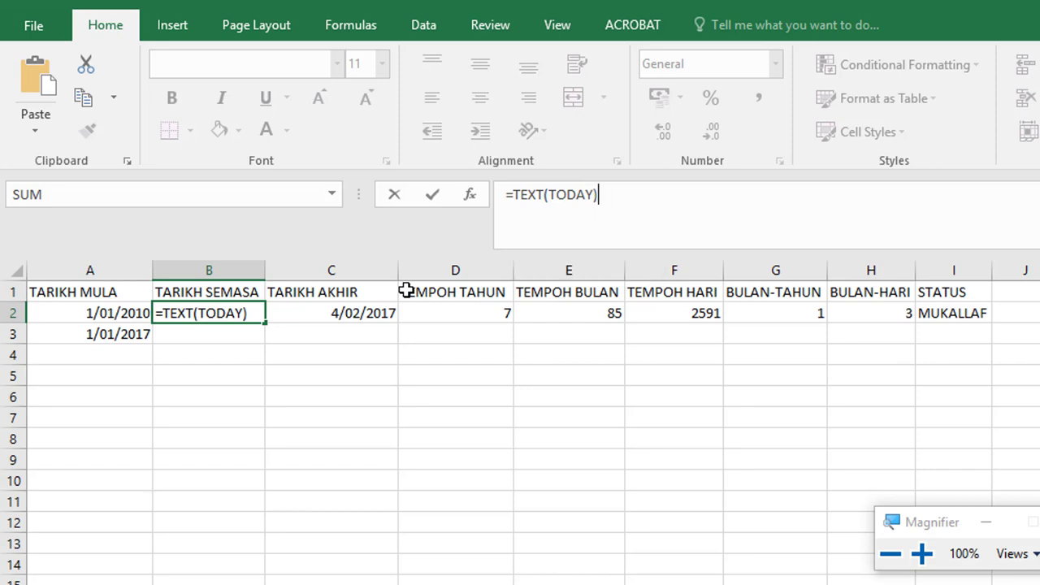
key(BackSpace)
text(())
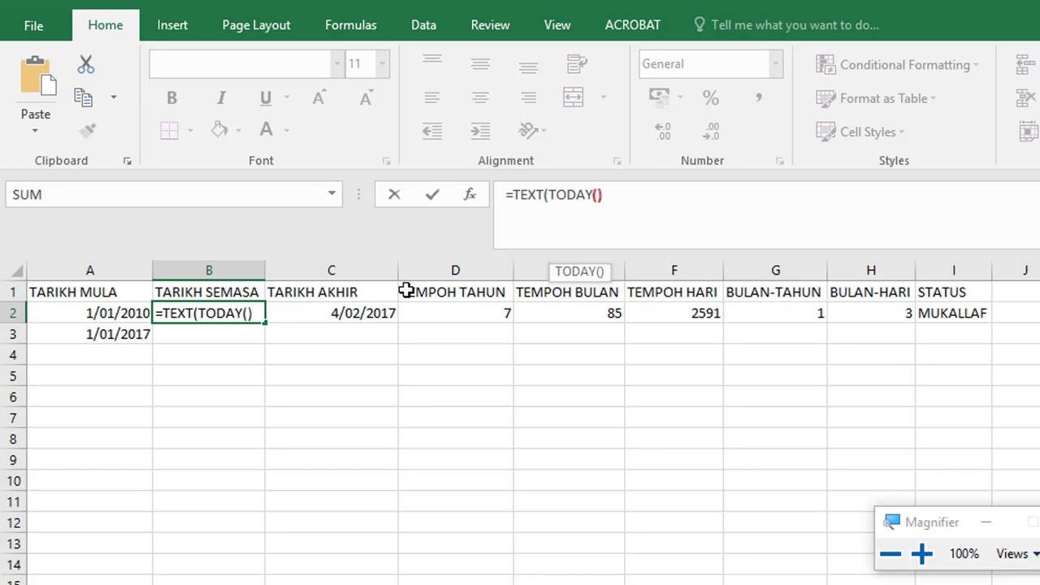
text(,)
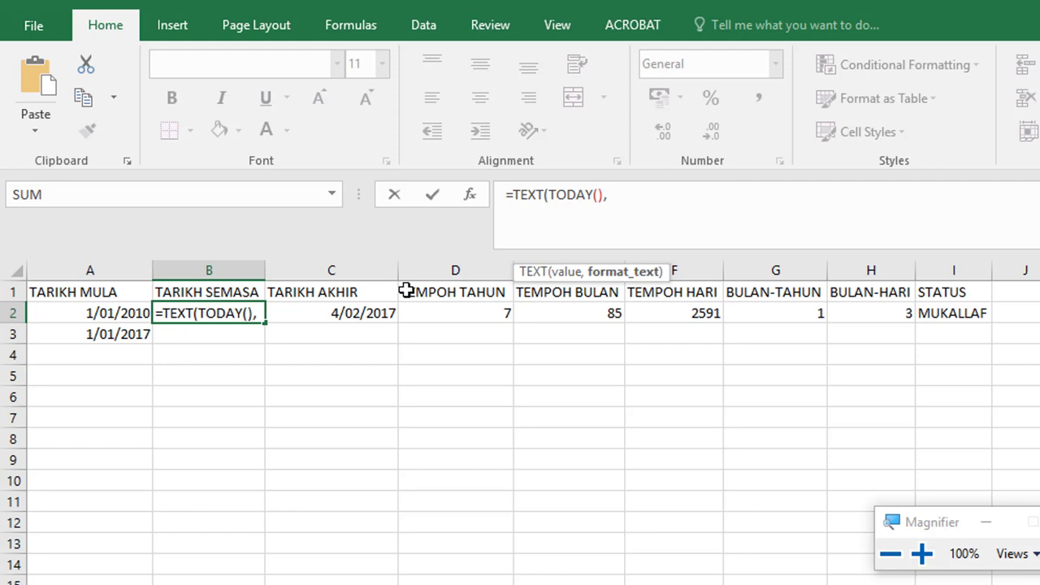
text( ")
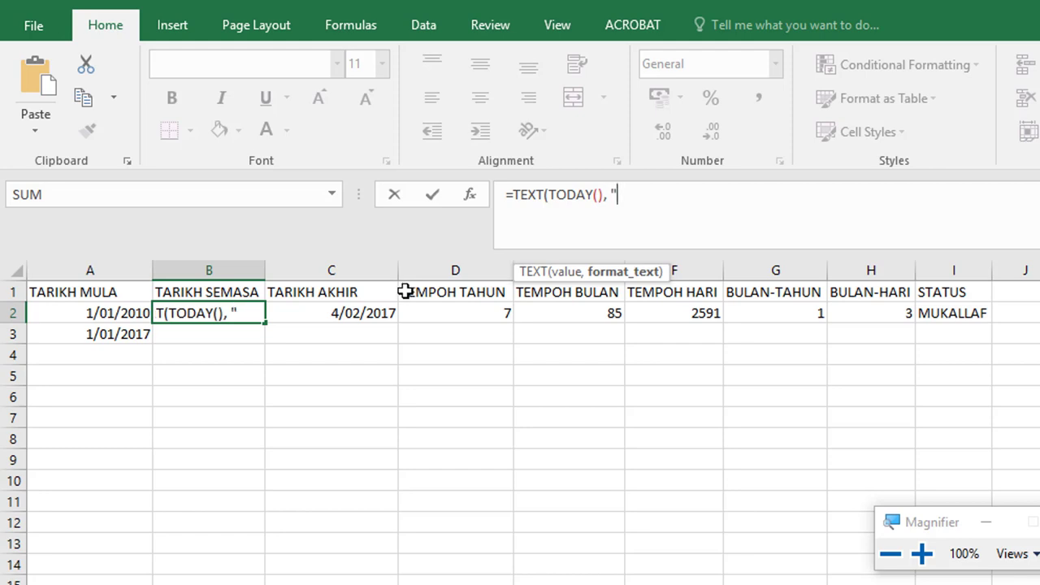
text(DD,)
key(BackSpace)
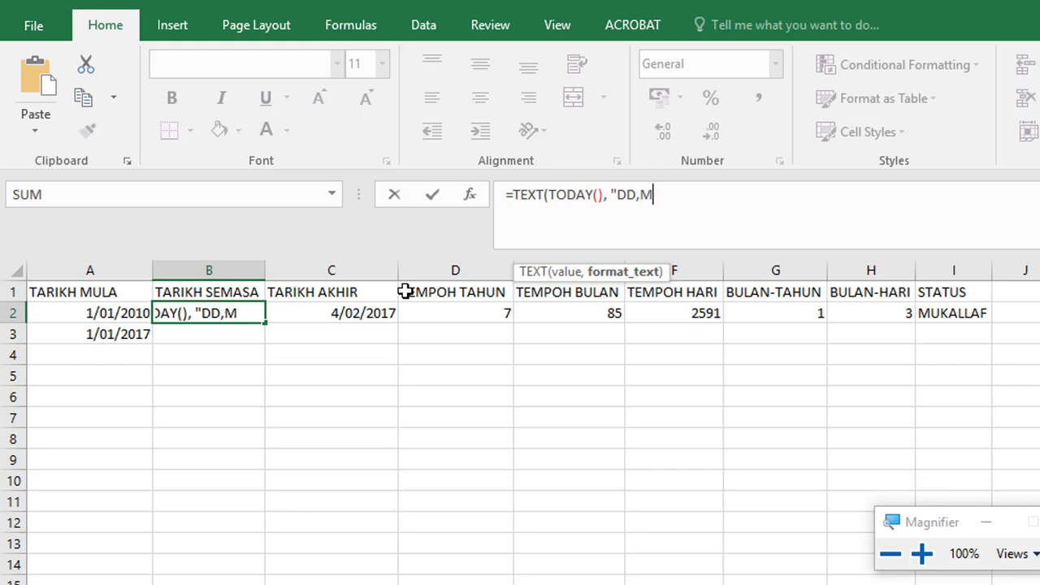
text(M,)
text(YYY")
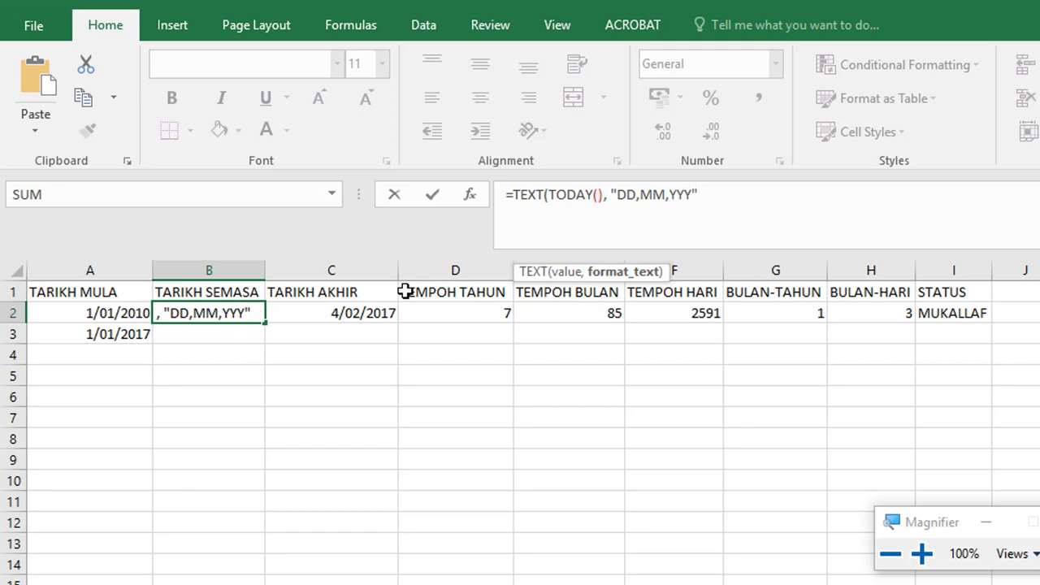
text())
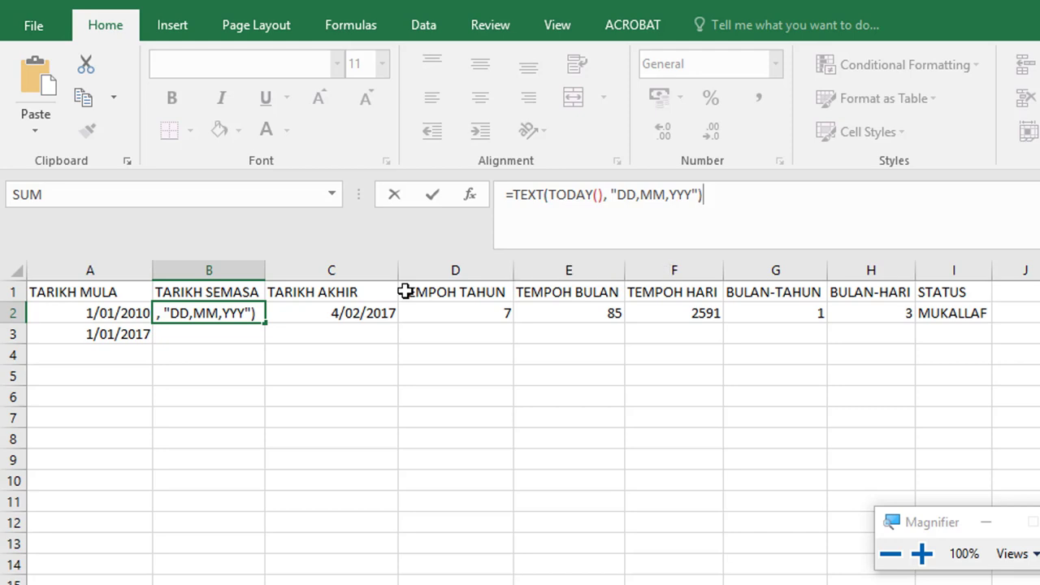
key(Return)
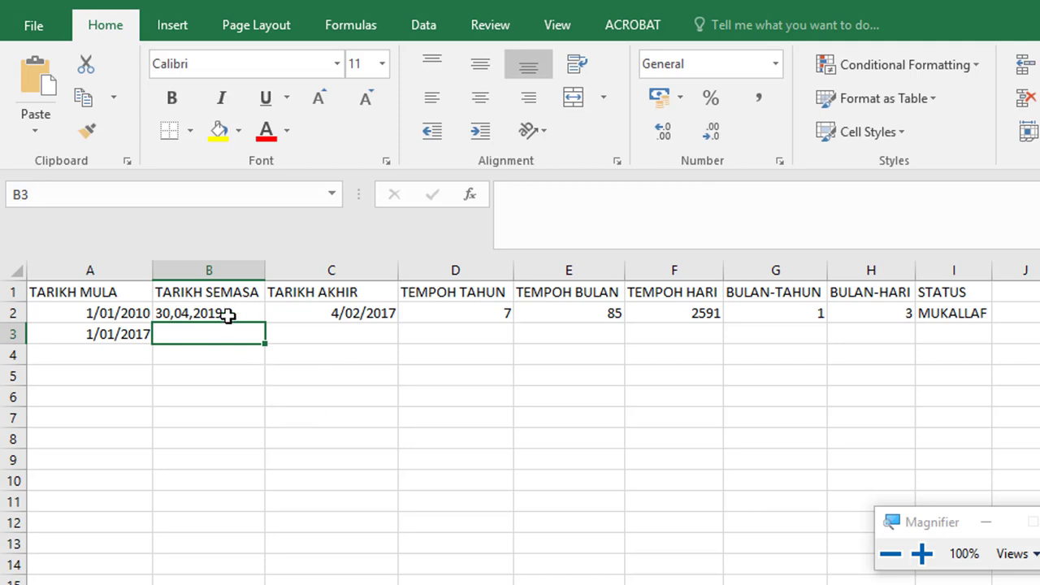
Change B2's date format to "DD/MM/YYY" so the current date uses slashes.
click(228, 316)
click(639, 195)
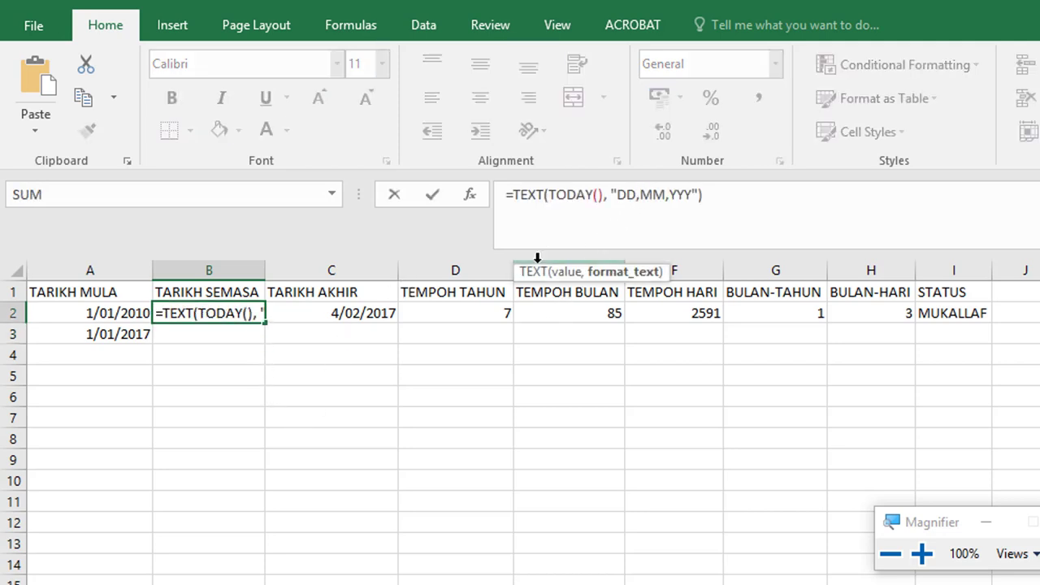
key(BackSpace)
text(/)
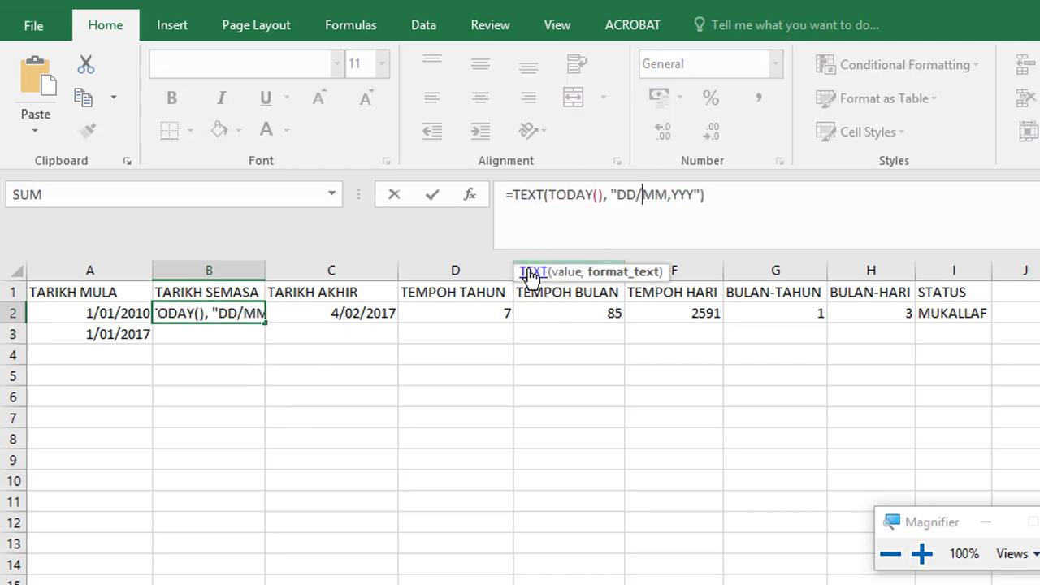
key(Right)
key(Right)
key(Right)
key(BackSpace)
text(/)
key(Return)
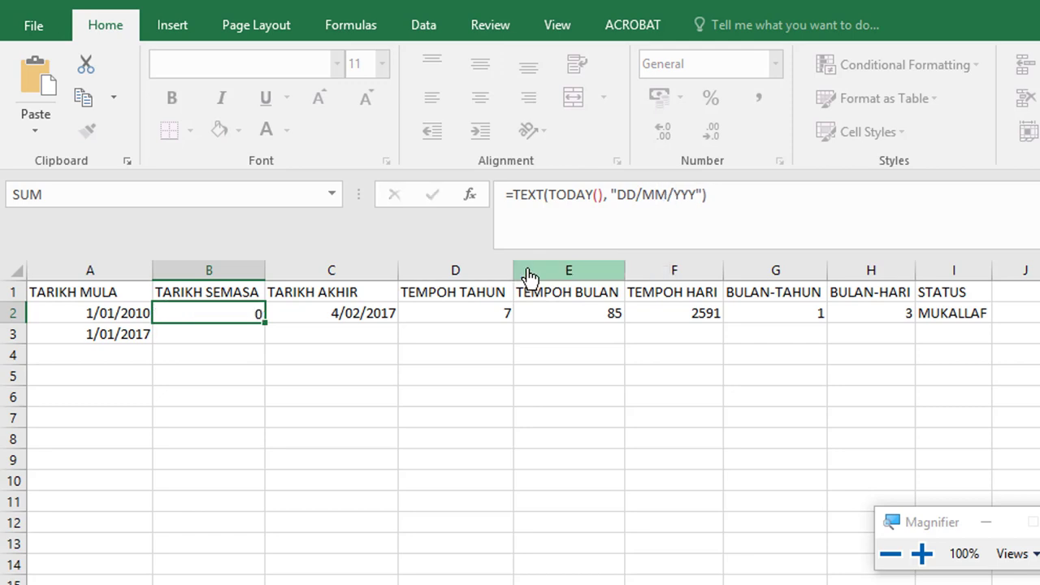
click(208, 311)
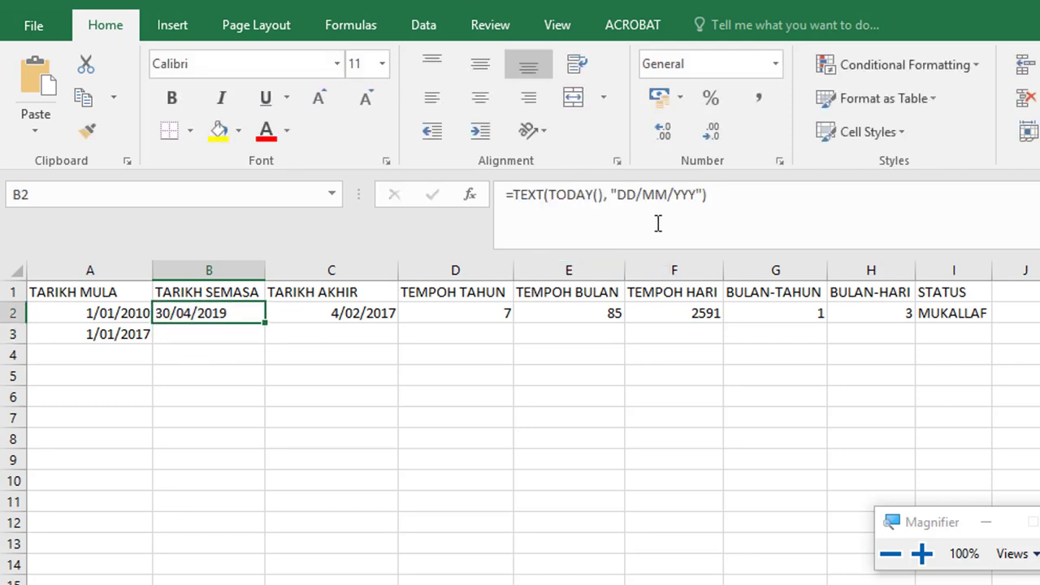
click(716, 211)
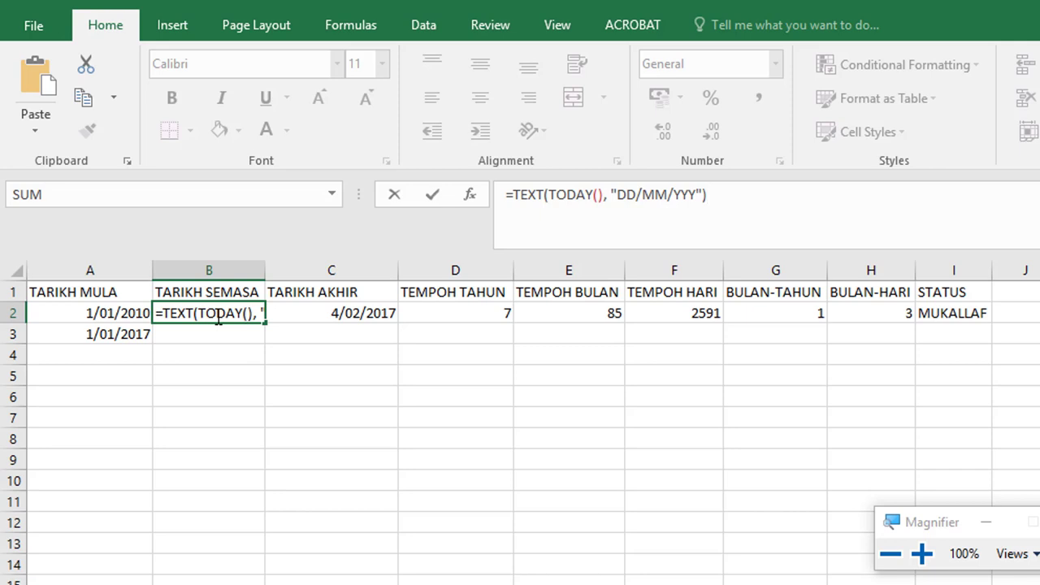
Repoint D2's DATEDIF end date from C2 to B2, giving =DATEDIF(A2,B2,"Y") = 9 years.
click(485, 312)
click(591, 195)
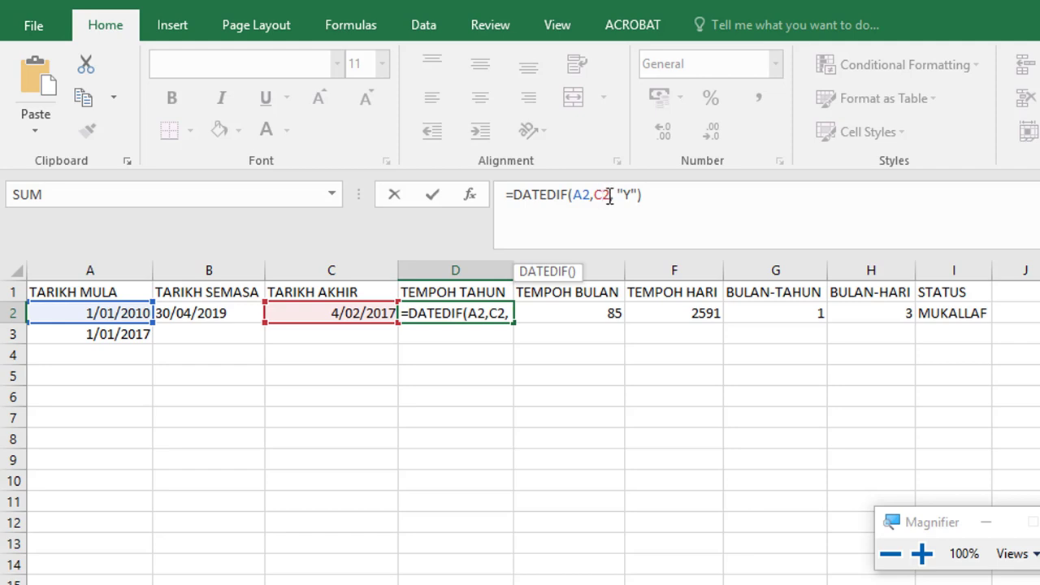
drag(608, 195, 597, 196)
drag(333, 324, 209, 324)
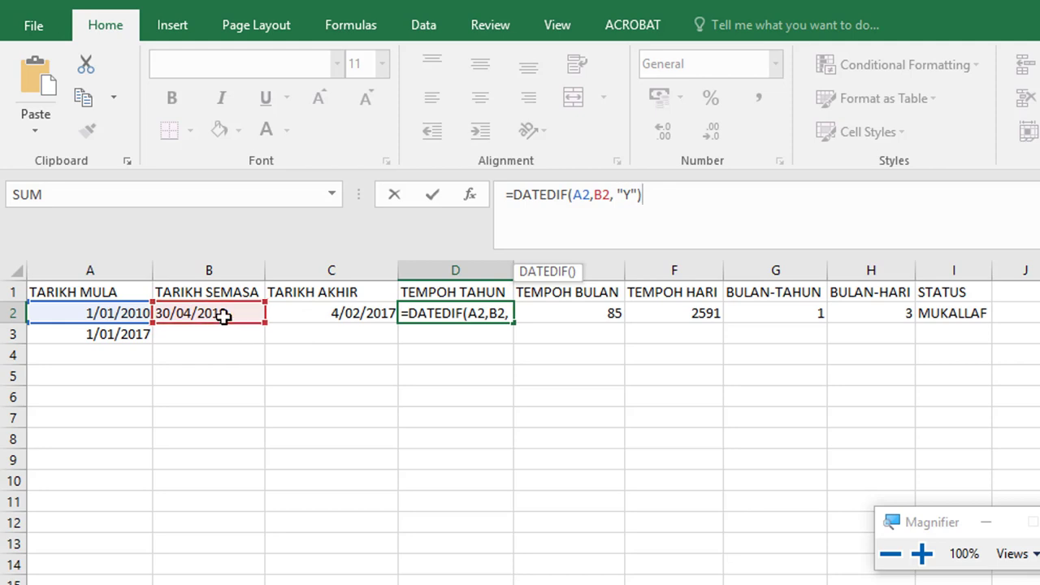
key(Return)
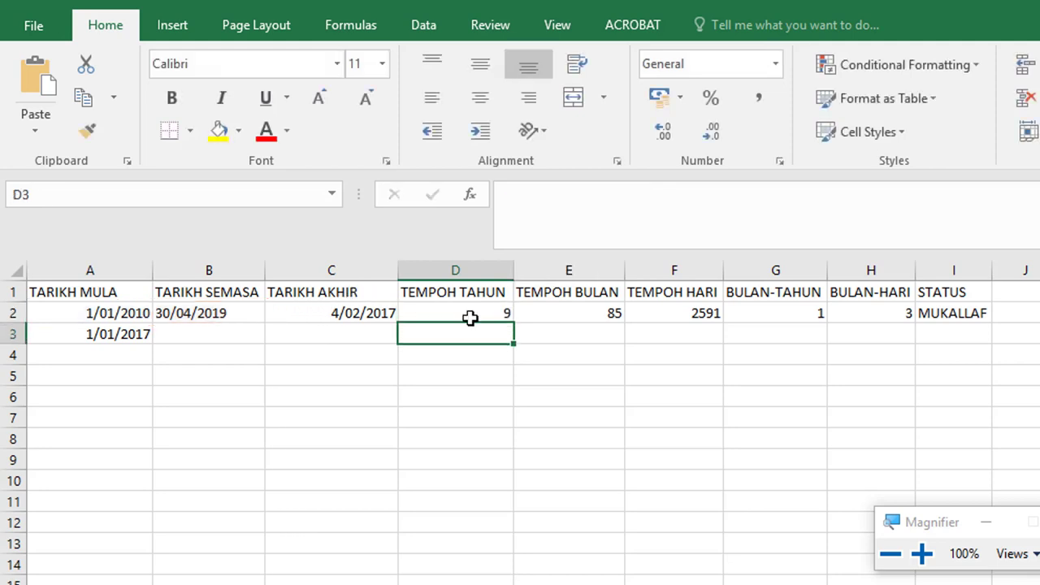
click(472, 313)
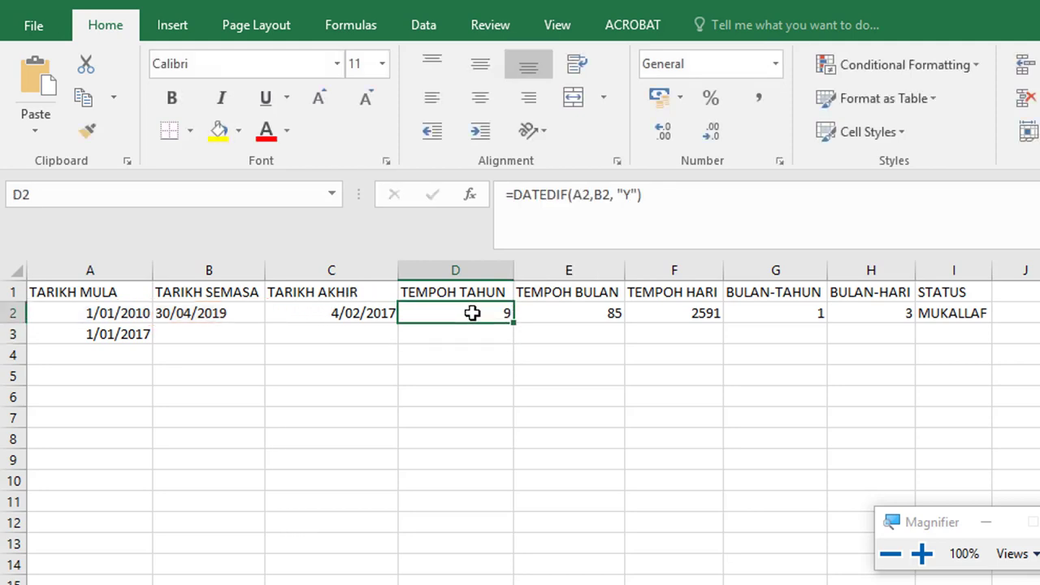
Repoint E2's DATEDIF end date from C2 to B2, giving 111 months.
click(585, 325)
double_click(587, 332)
click(587, 315)
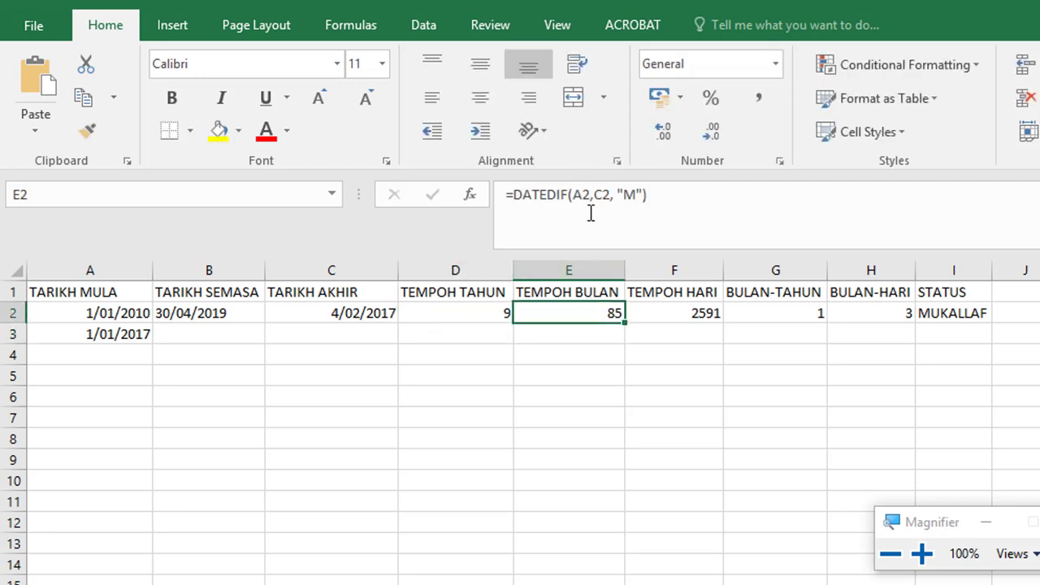
click(611, 195)
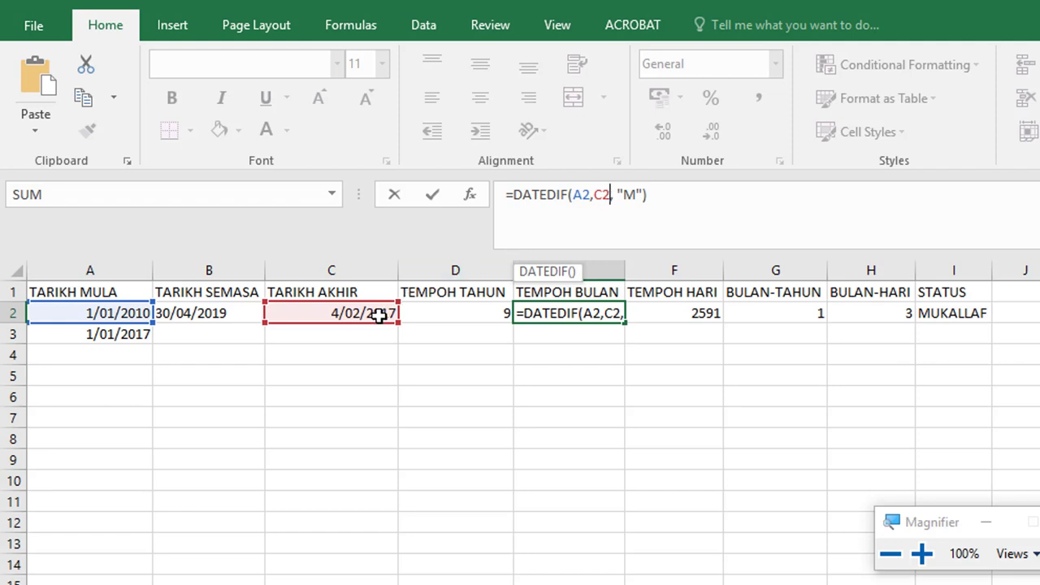
drag(375, 324, 234, 325)
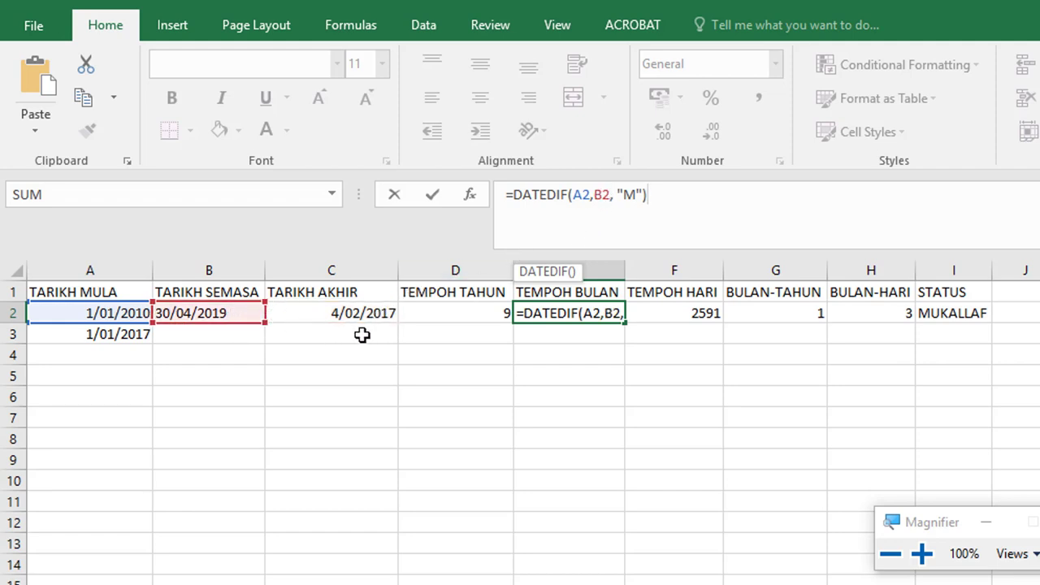
key(Return)
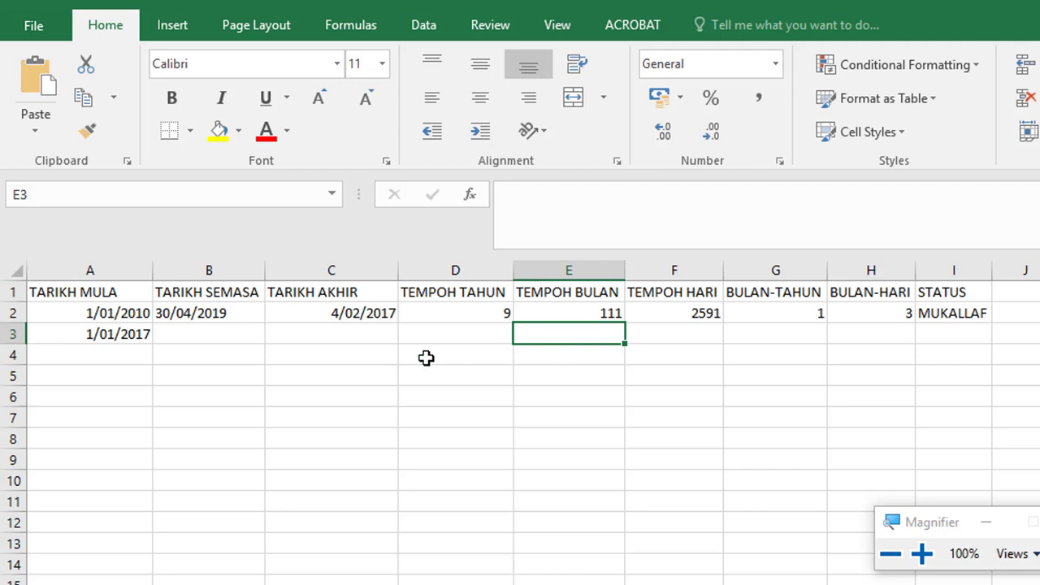
click(575, 317)
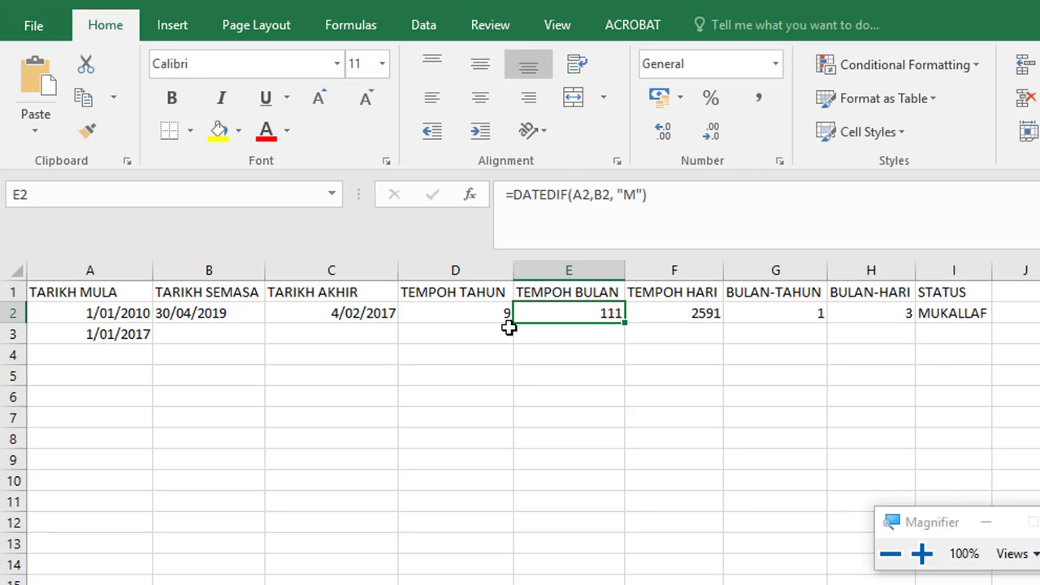
click(325, 314)
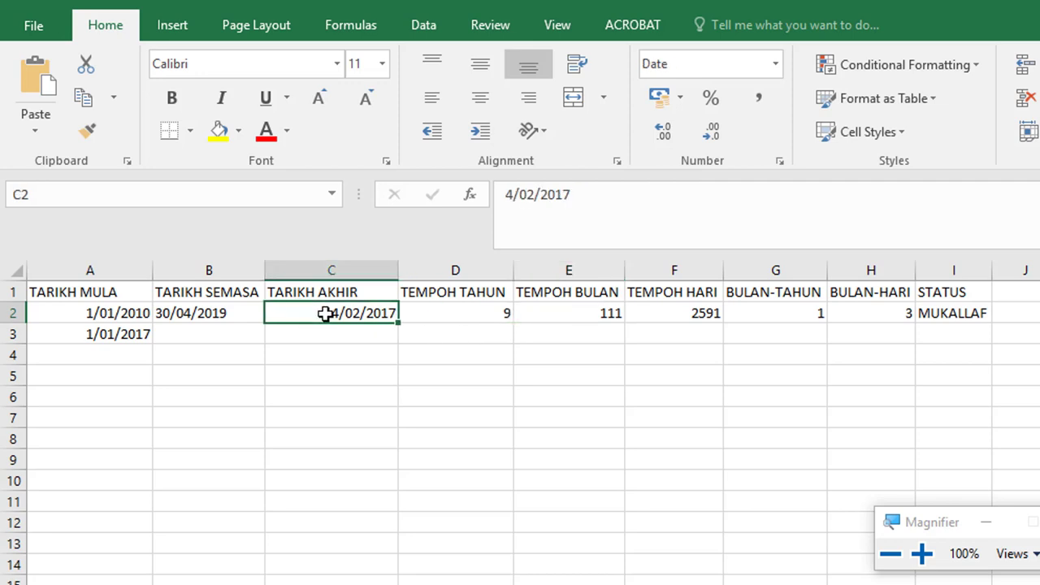